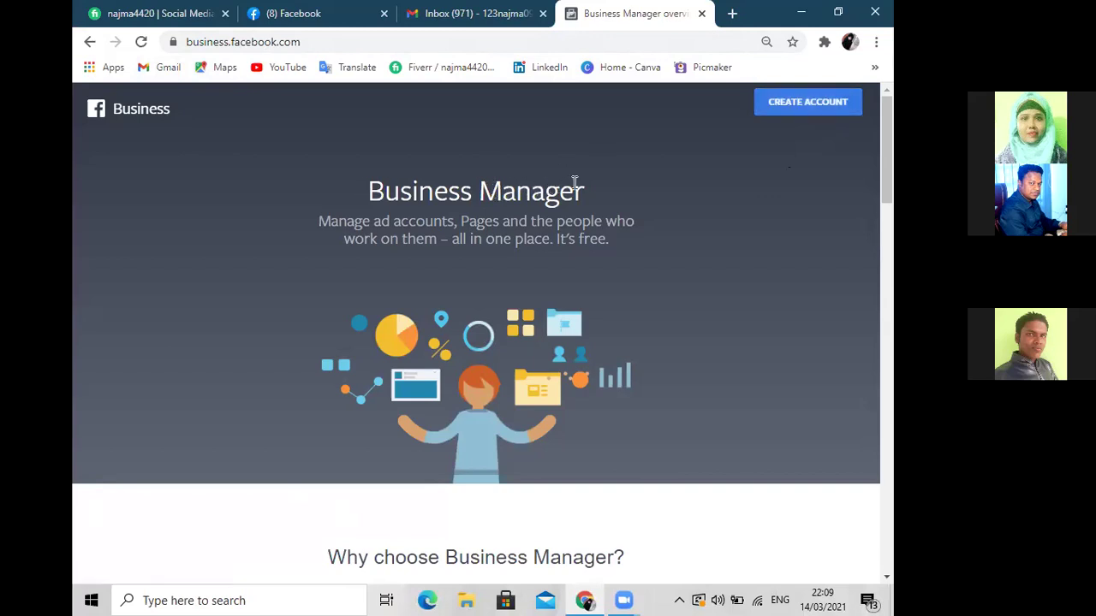
Open the account creation dialog with CREATE ACCOUNT on the Business Manager overview page
left_click(792, 114)
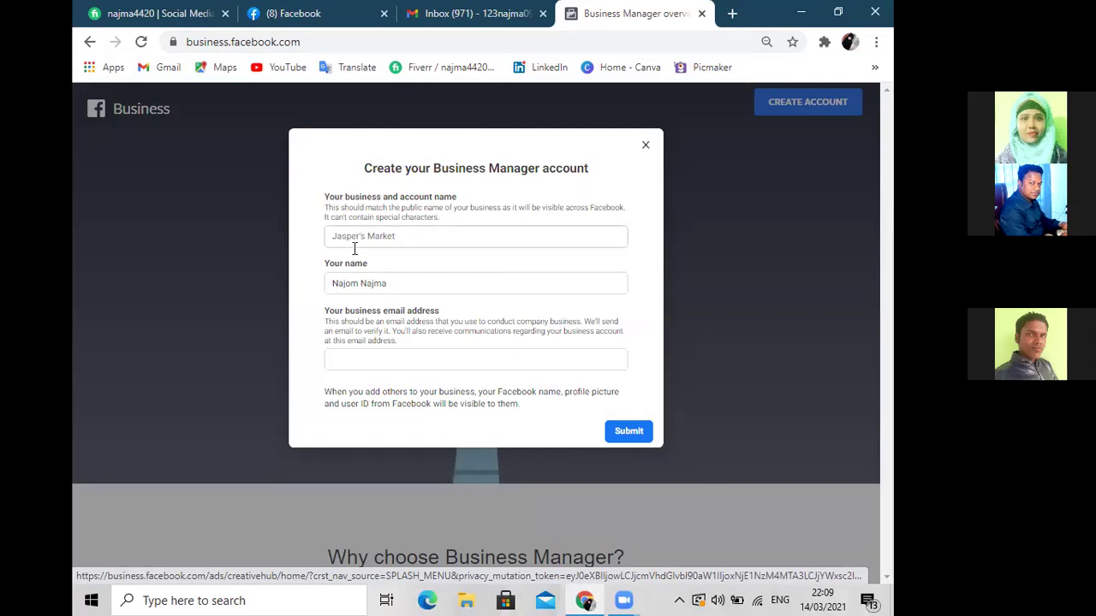
Check the prefilled owner's name against the personal Facebook profile
left_click(407, 236)
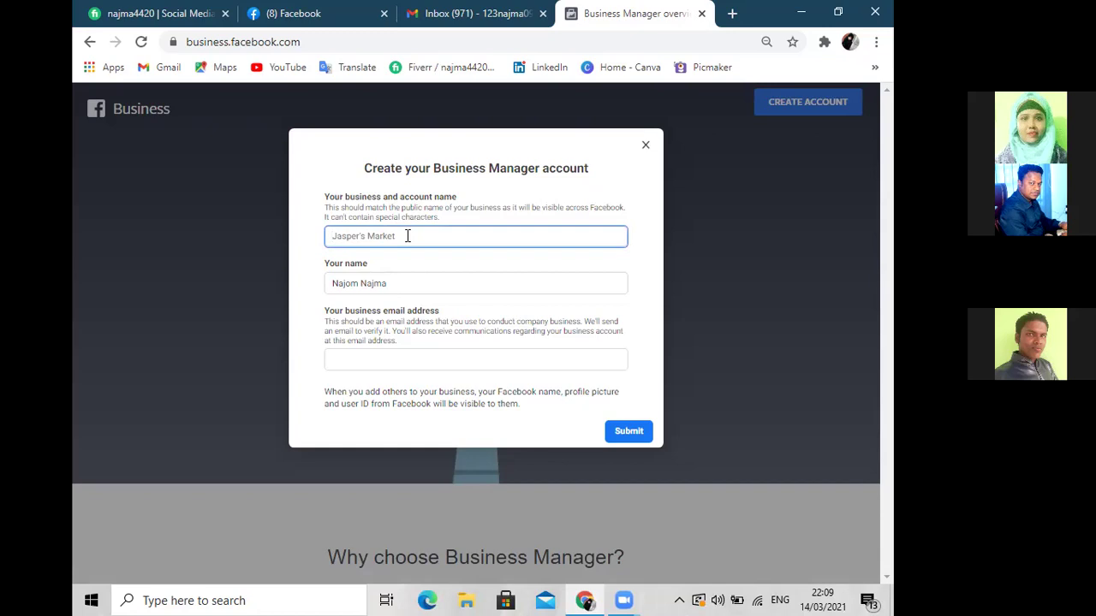
left_click(387, 283)
left_click_drag(387, 283, 267, 283)
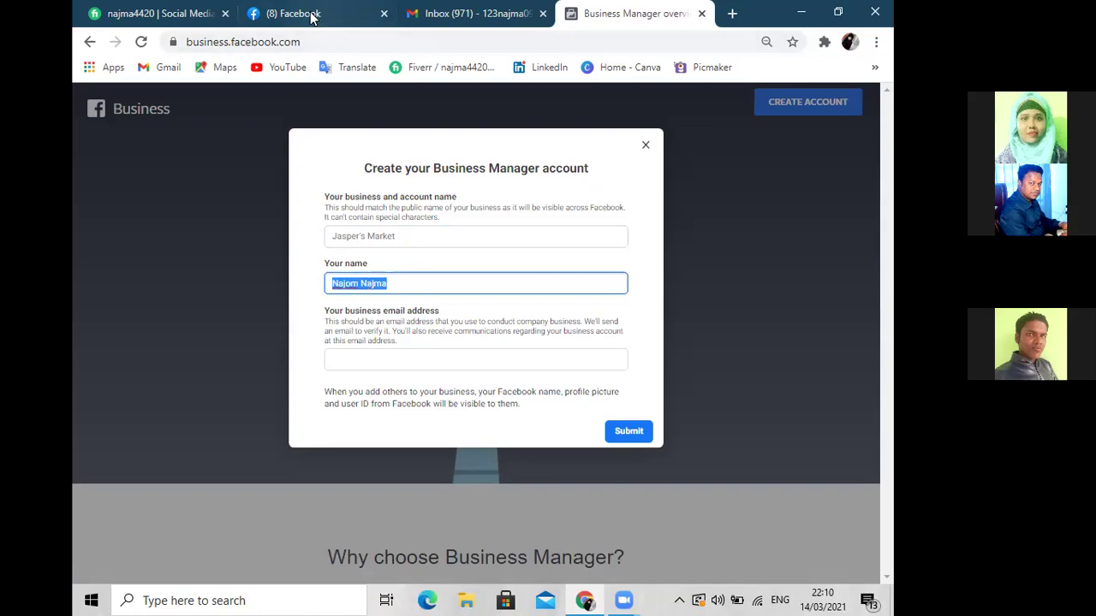
left_click(312, 18)
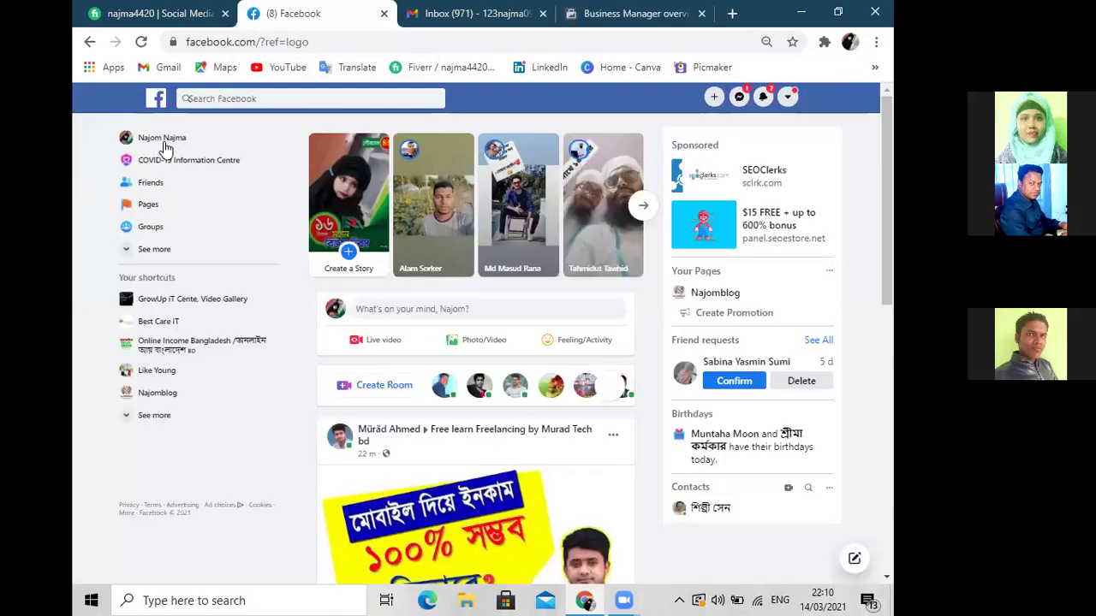
left_click(646, 14)
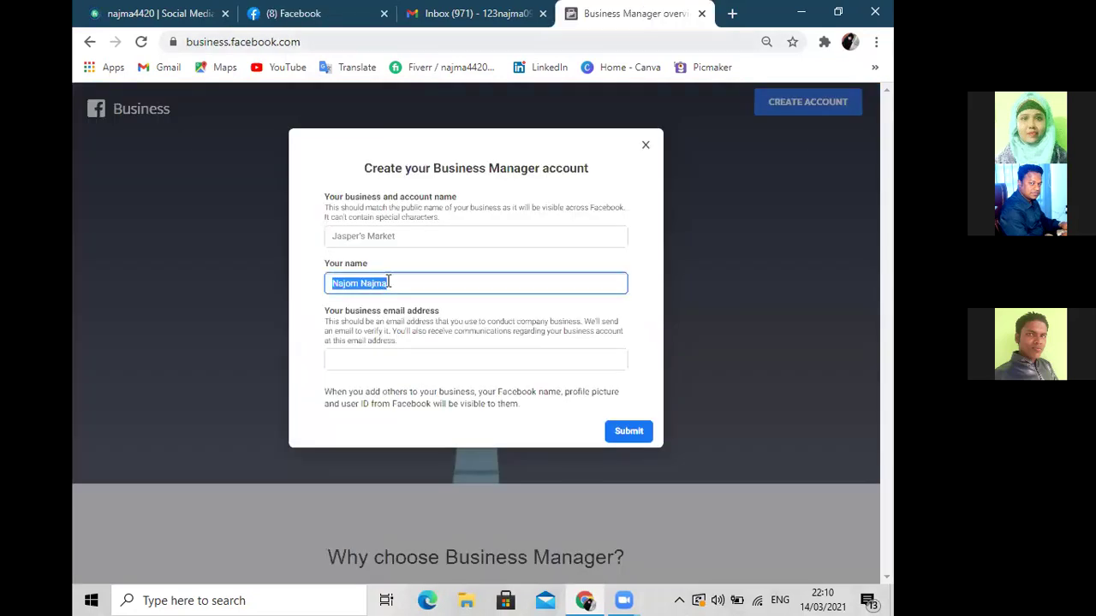
key("End")
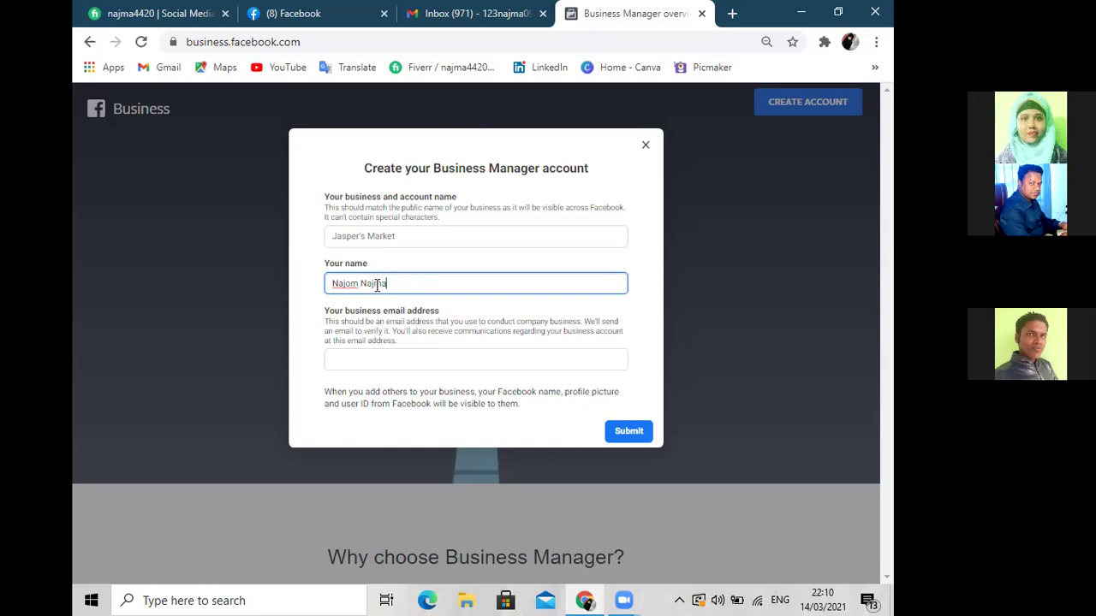
Enter 'Najma Fashion' as the business and account name
left_click(440, 234)
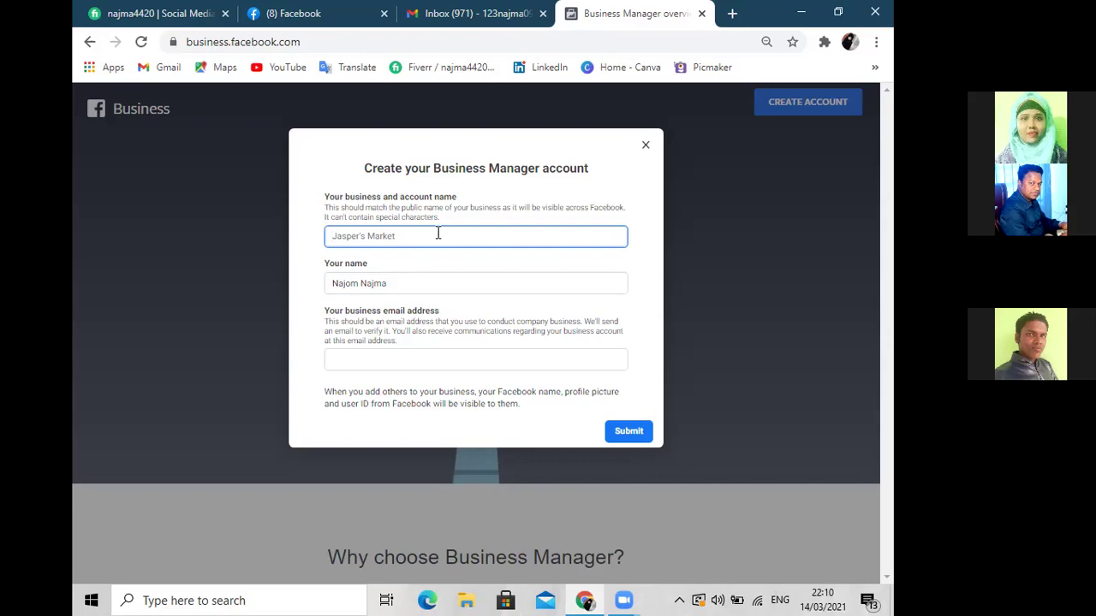
type("Najma Fashion")
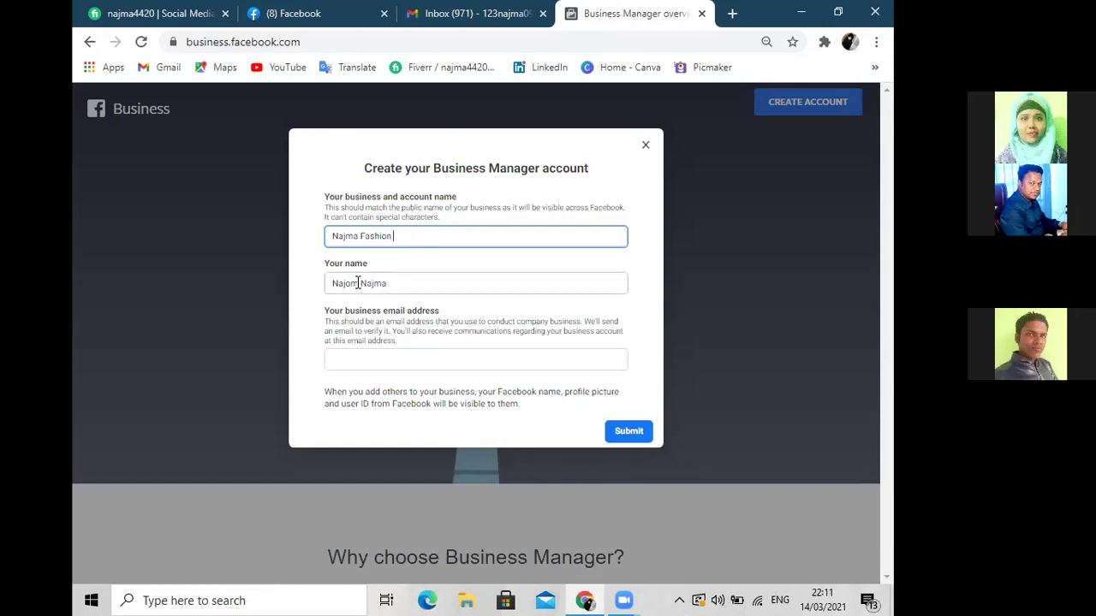
left_click(354, 366)
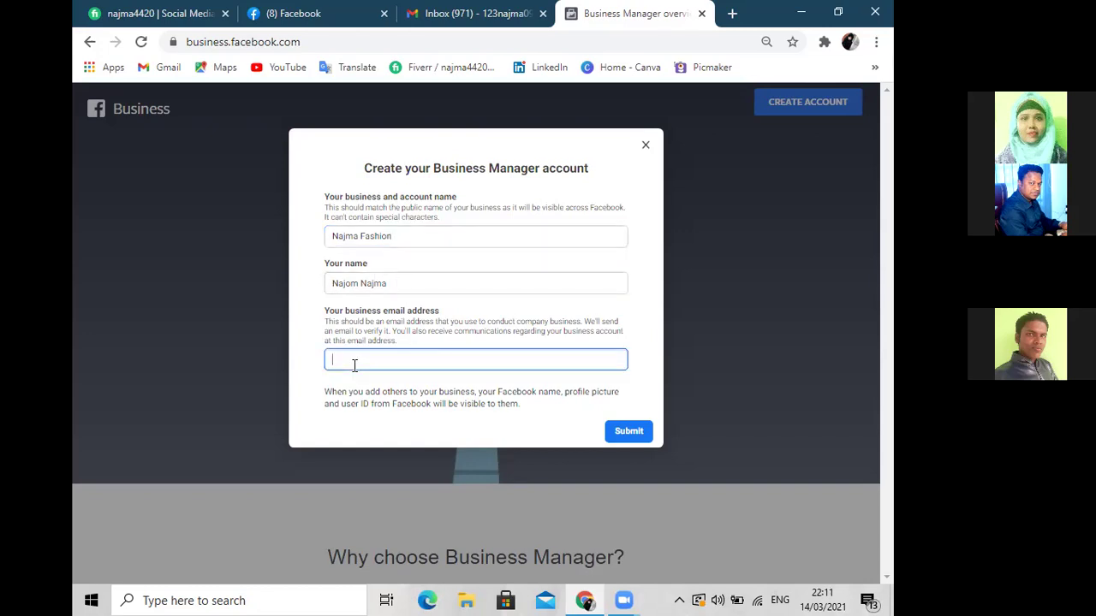
Copy the Google account's email address in Gmail and return to the Business Manager form
left_click(449, 17)
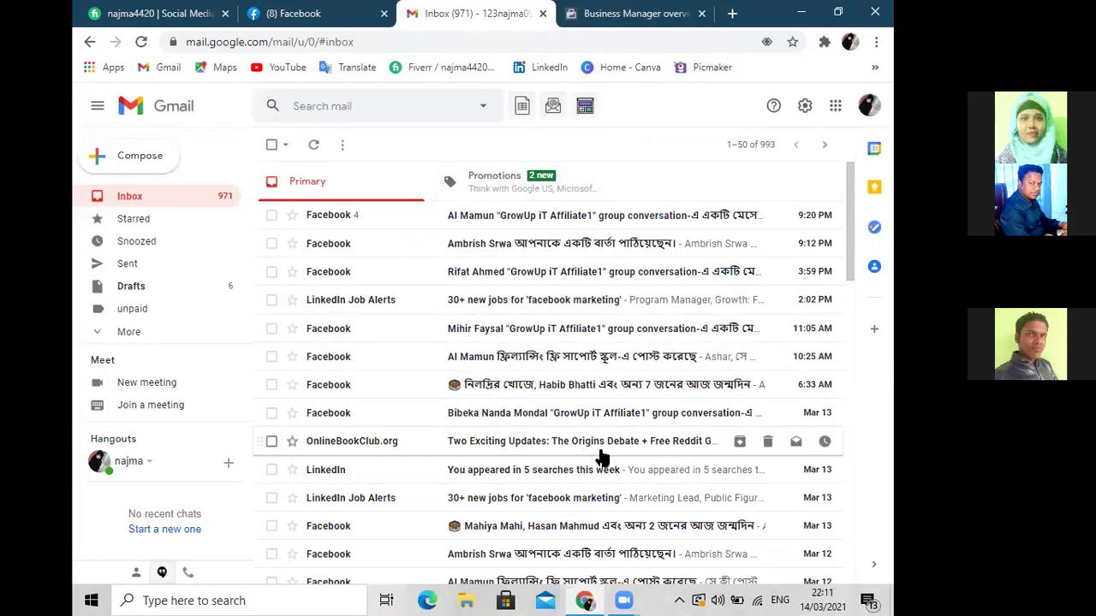
left_click(869, 105)
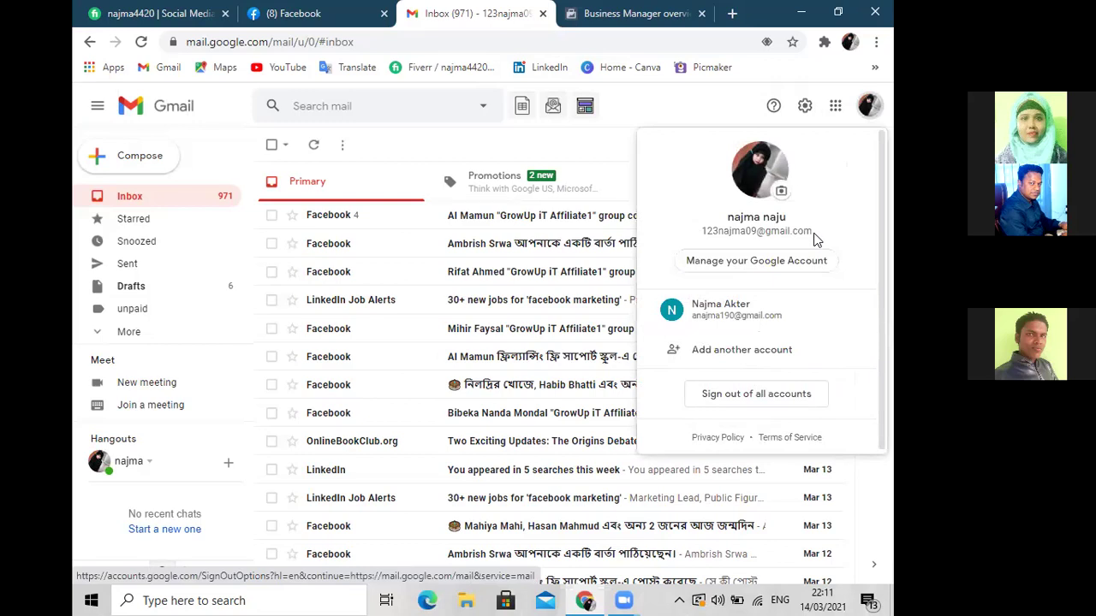
left_click_drag(813, 237, 700, 233)
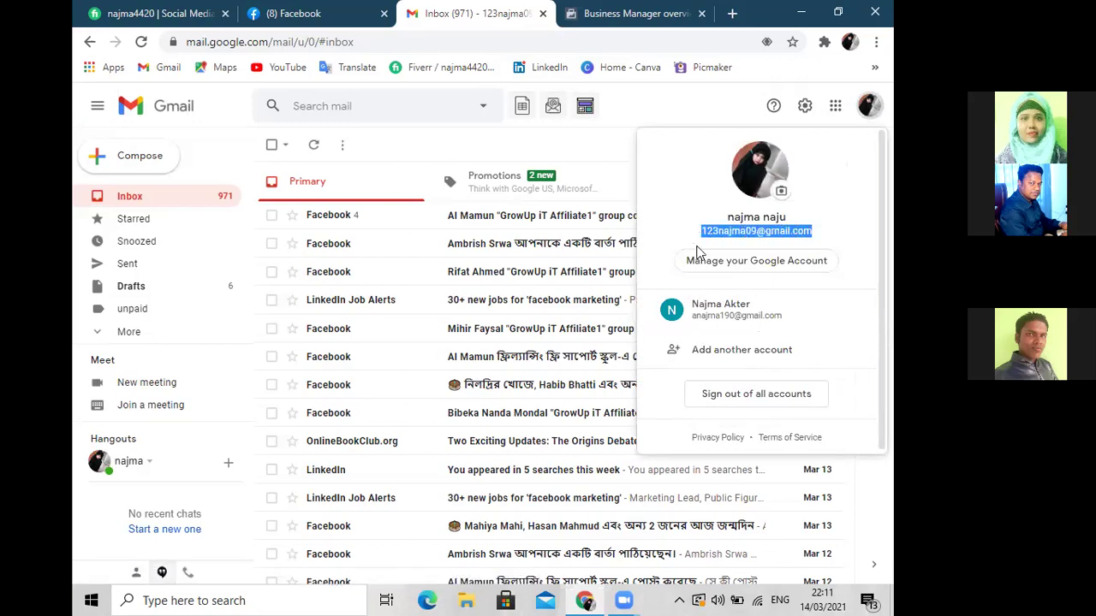
key("Escape")
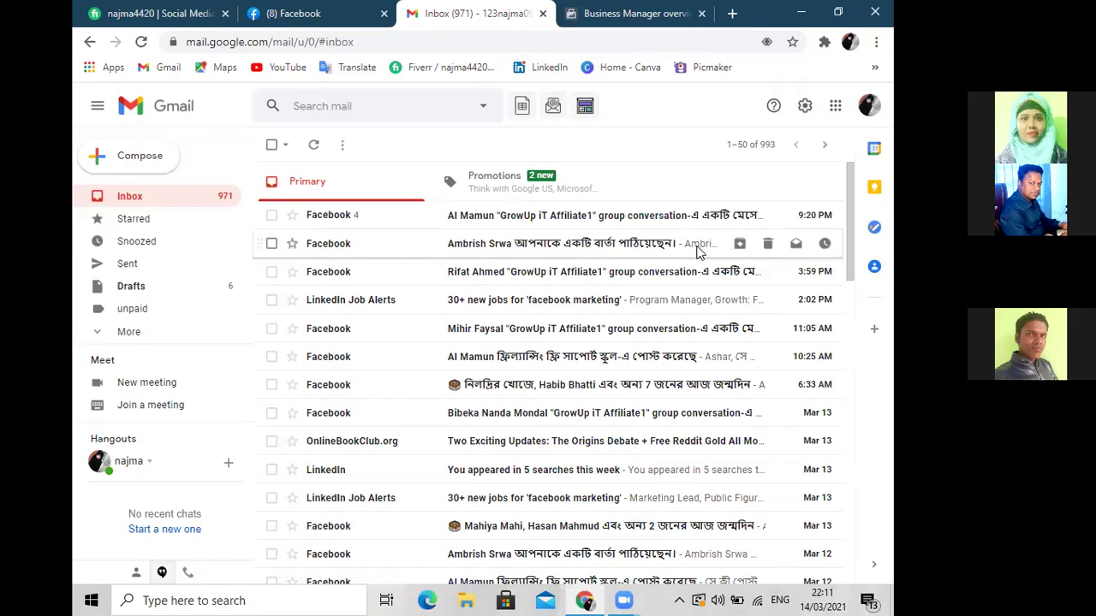
left_click(869, 106)
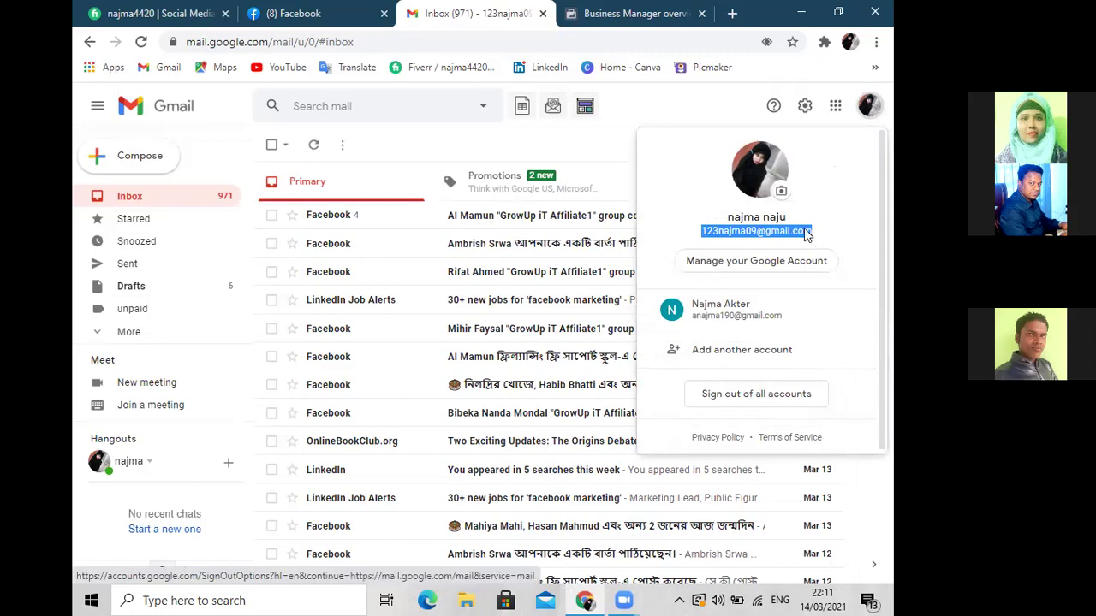
right_click(786, 235)
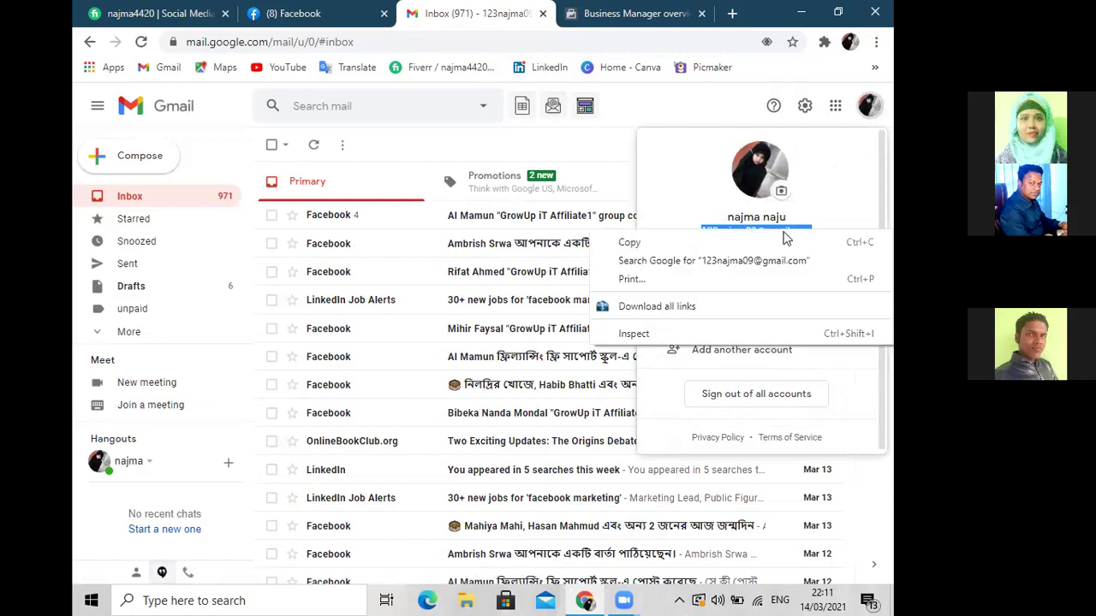
left_click(629, 245)
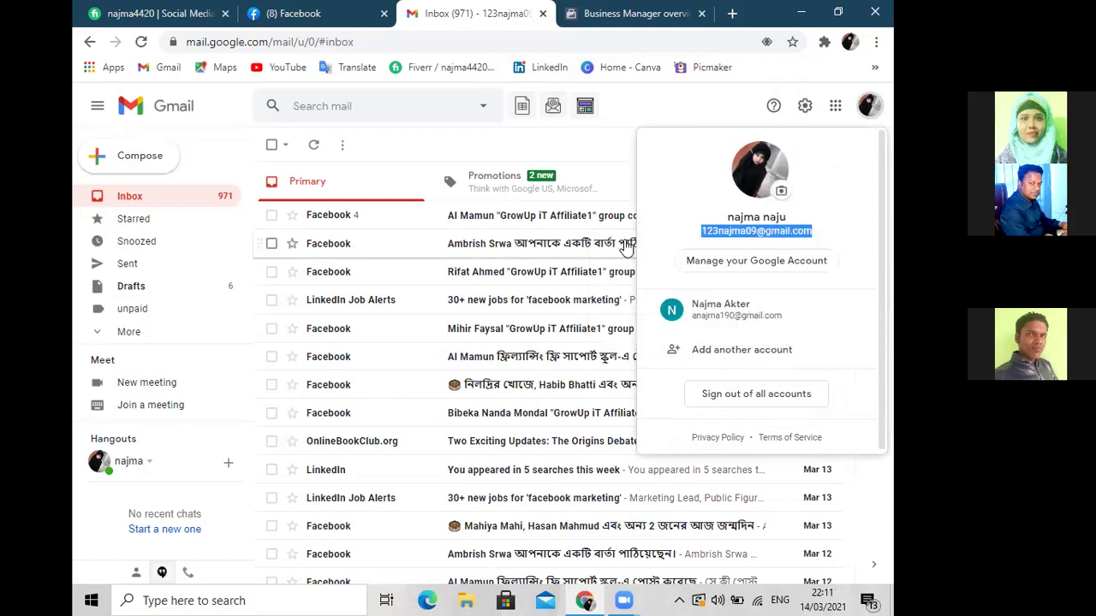
left_click(578, 18)
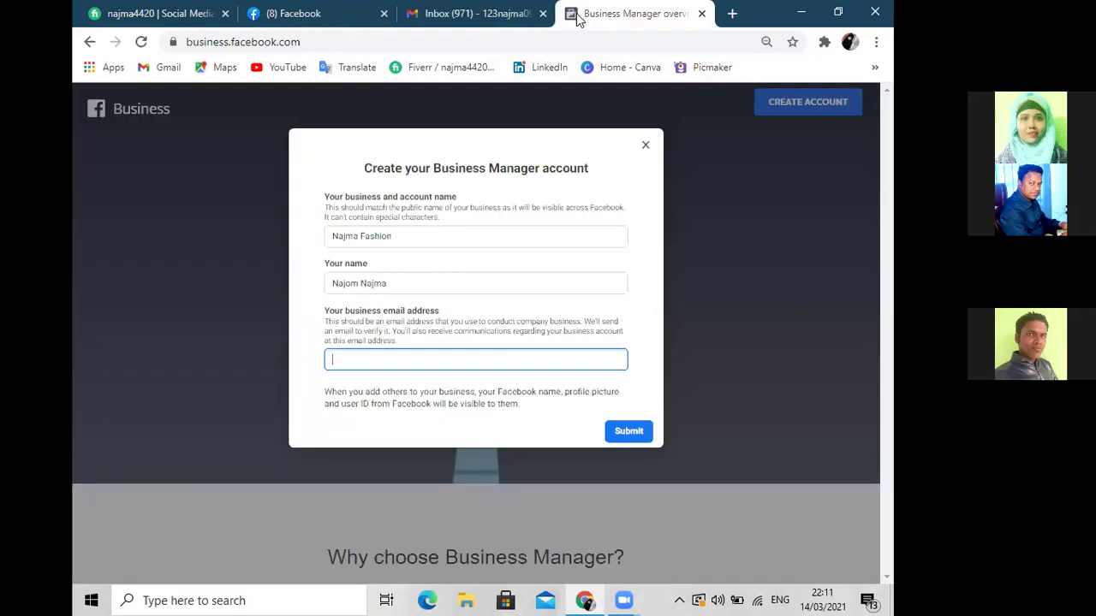
Paste the copied address into the business email field and submit the form
right_click(386, 359)
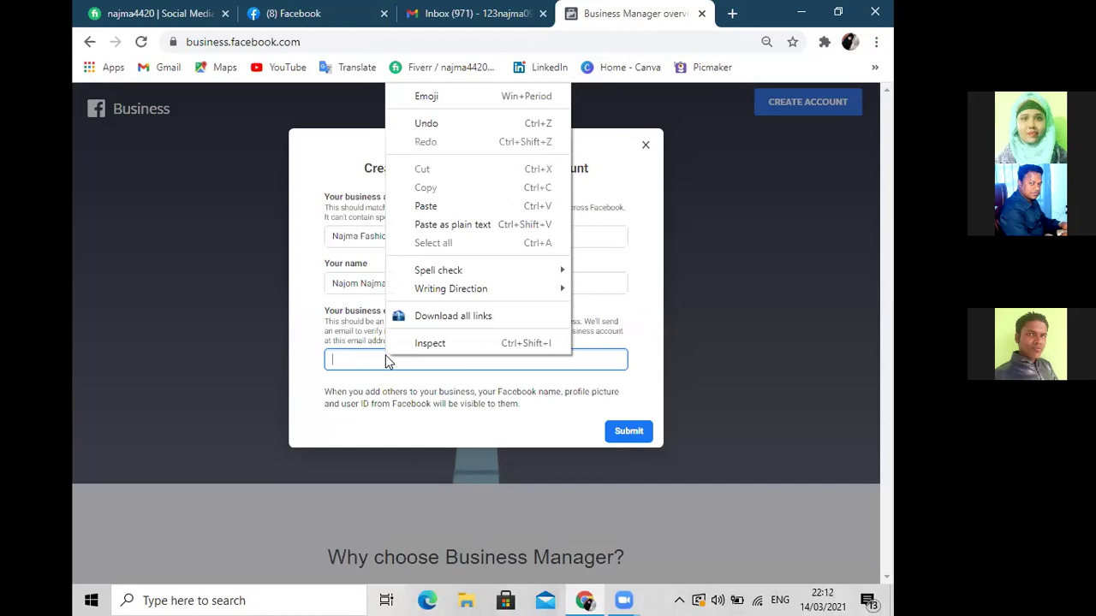
left_click(437, 208)
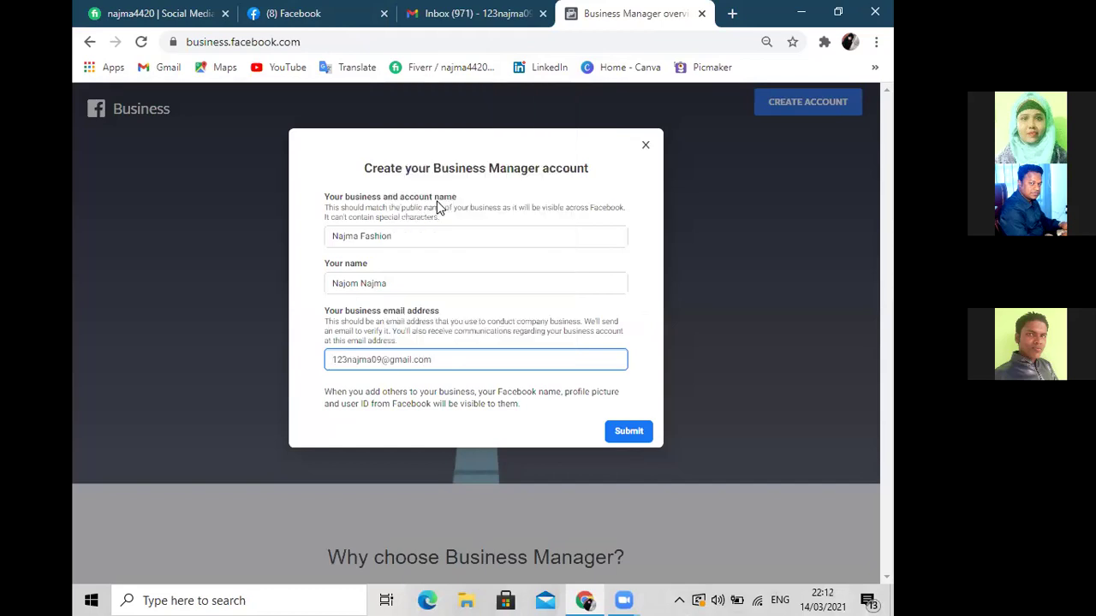
left_click(623, 437)
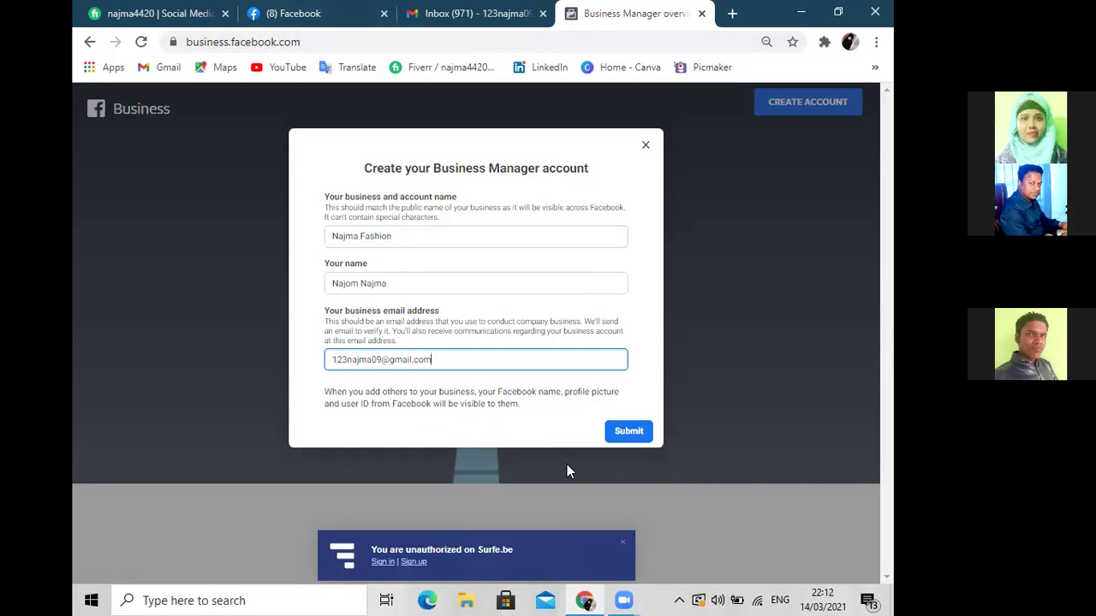
left_click(613, 437)
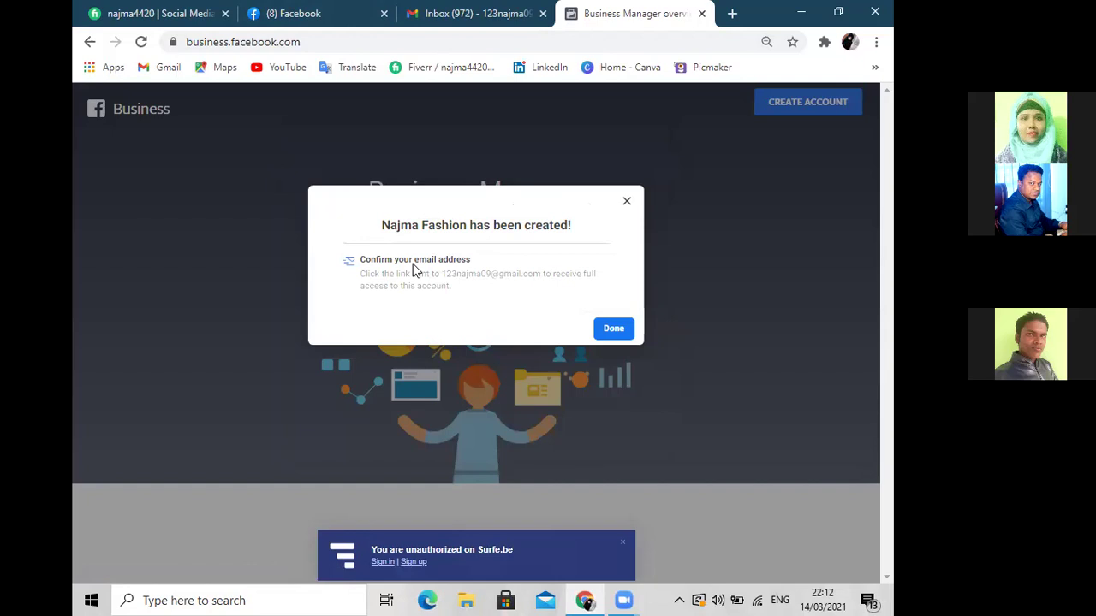
Close the 'Najma Fashion has been created!' dialog with Done, then go to Gmail
left_click_drag(465, 225, 383, 230)
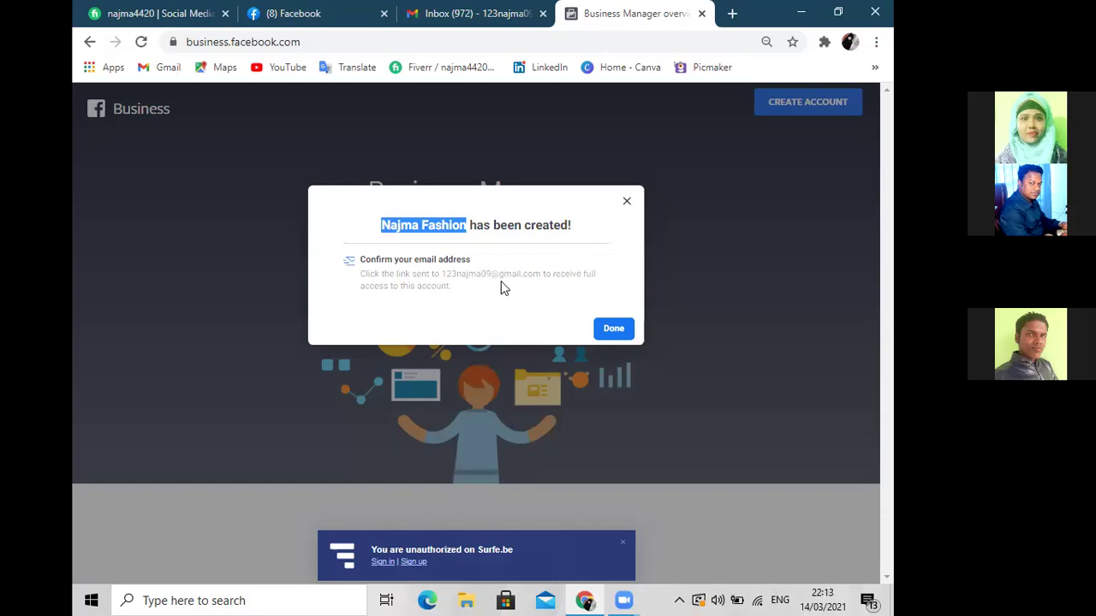
left_click(612, 332)
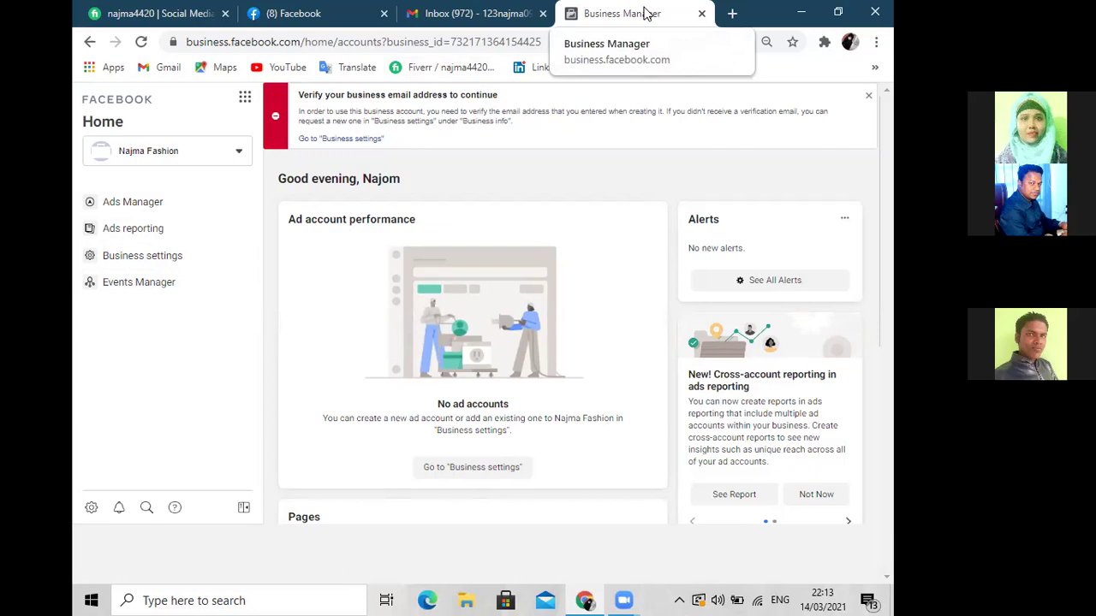
left_click(480, 17)
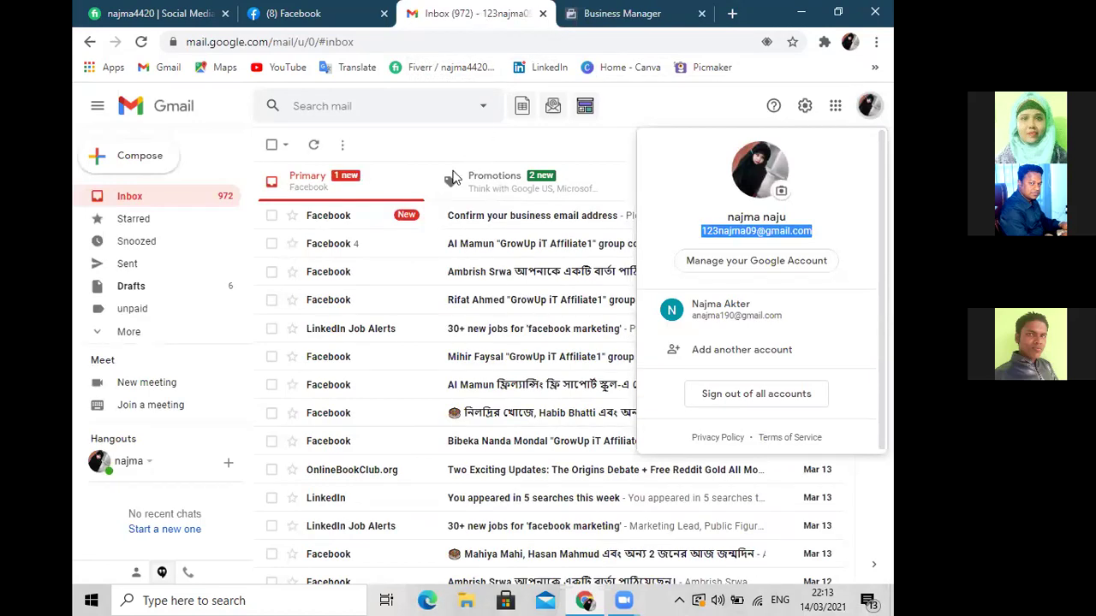
Open Facebook's 'Confirm your business email address' message from the Gmail inbox
left_click(868, 107)
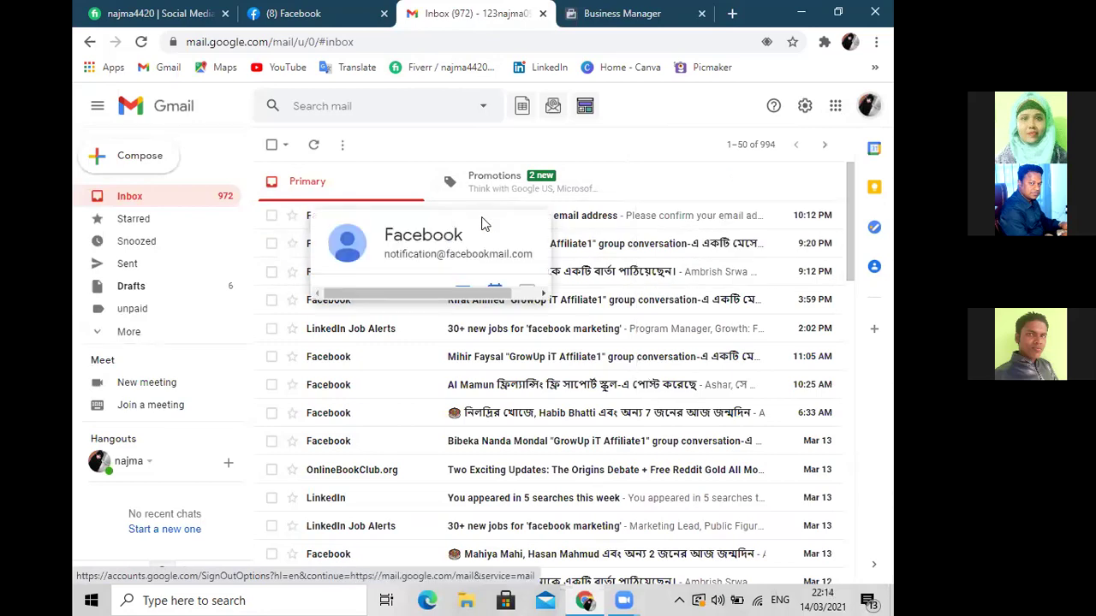
left_click(589, 16)
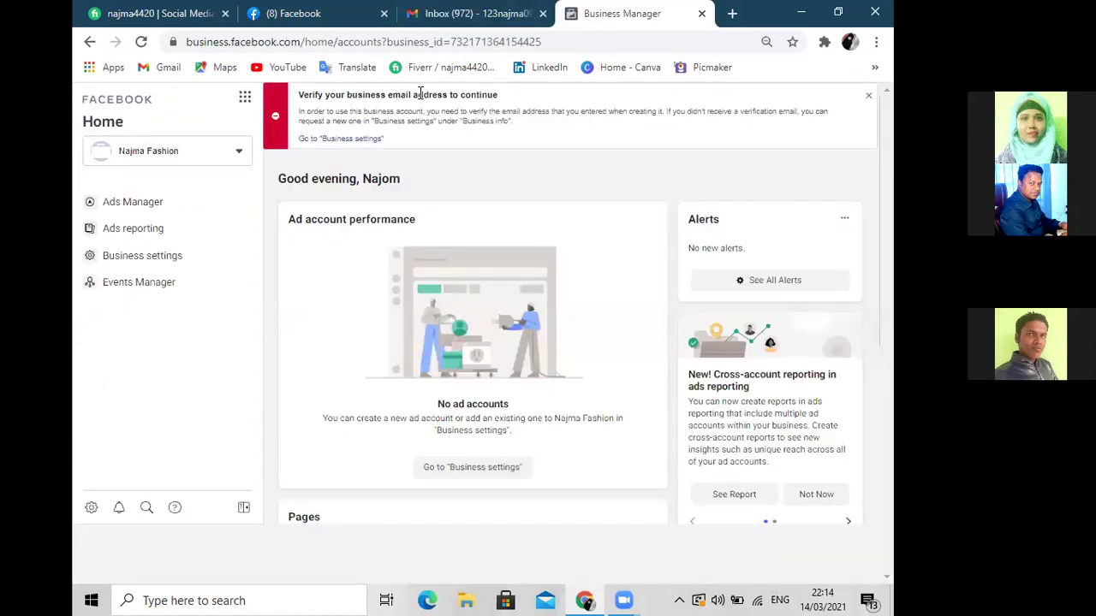
left_click(450, 19)
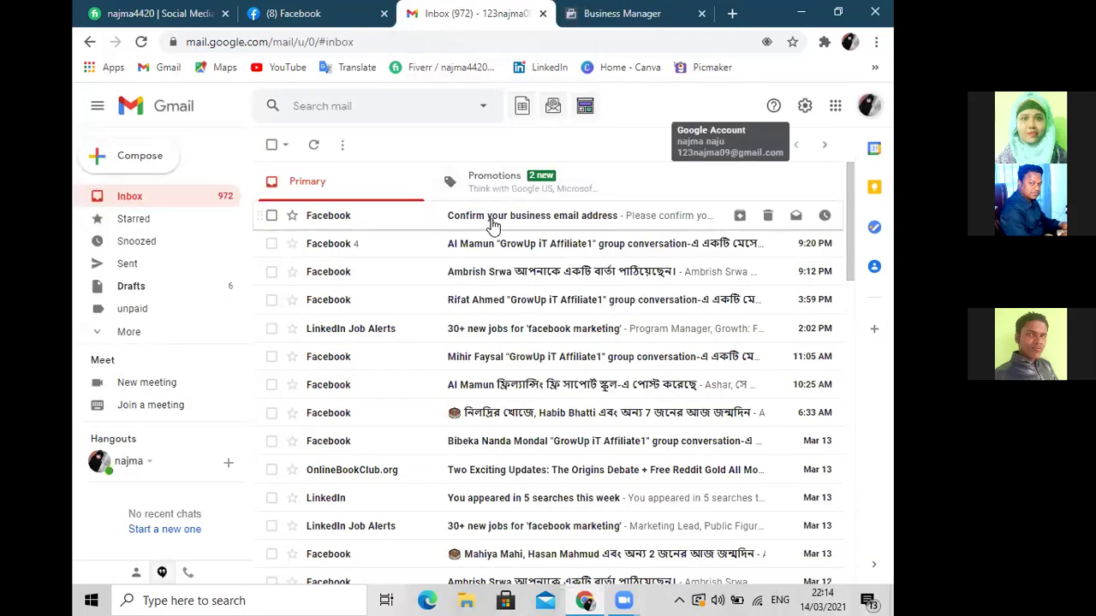
left_click(492, 225)
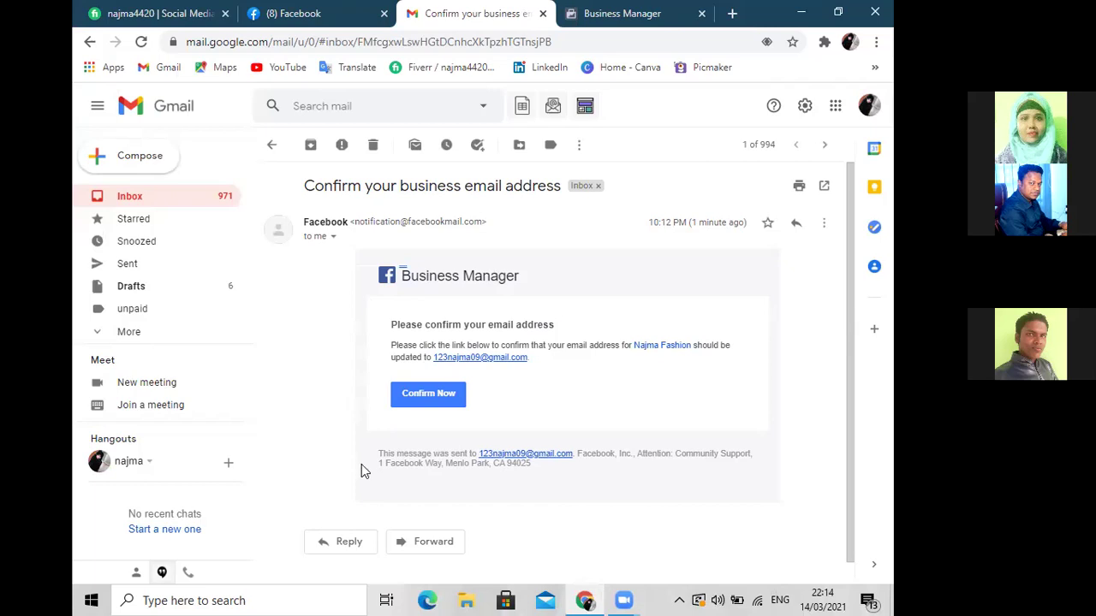
Confirm Najma Fashion's business email using the Confirm Now button in the message
left_click(438, 399)
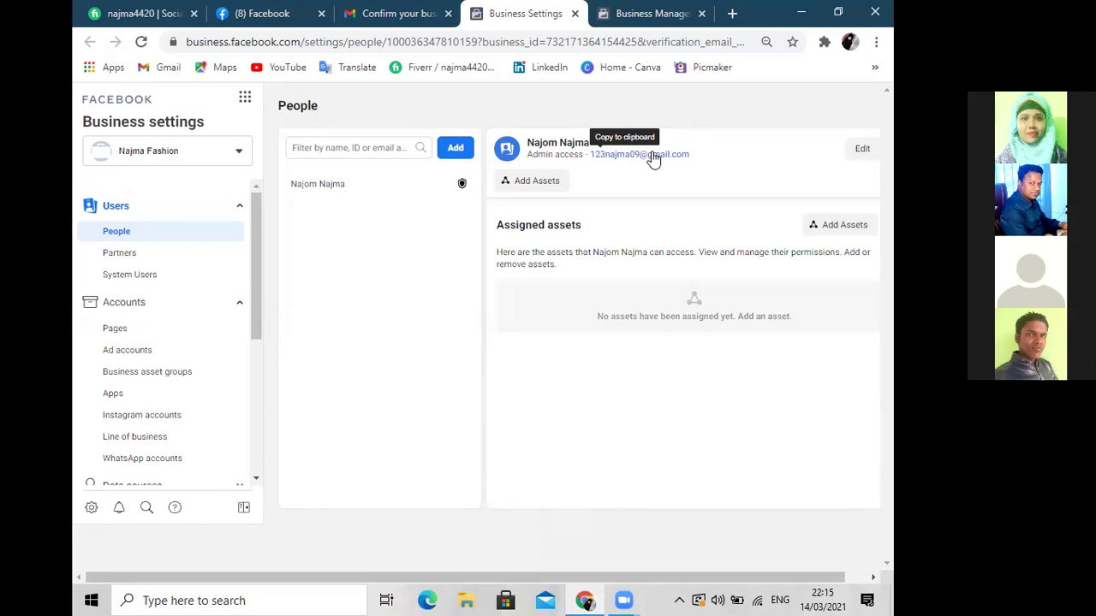
Bring the Najma Fashion Business Manager Home tab back to the front
left_click(635, 14)
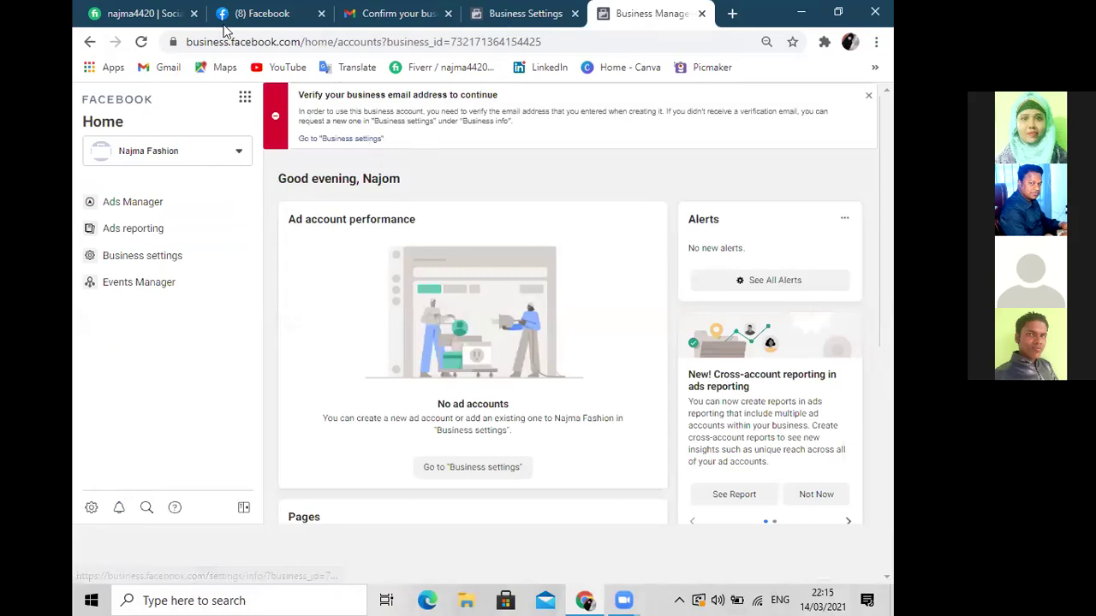
Reload the Business Manager Home page and zoom the browser view in
left_click(141, 43)
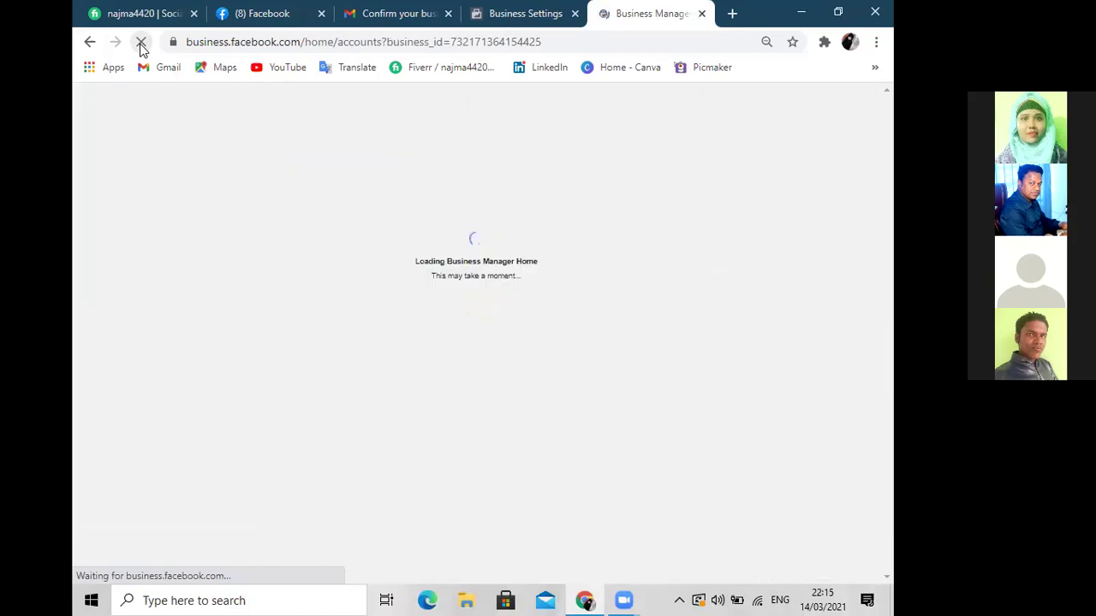
key("ctrl+plus")
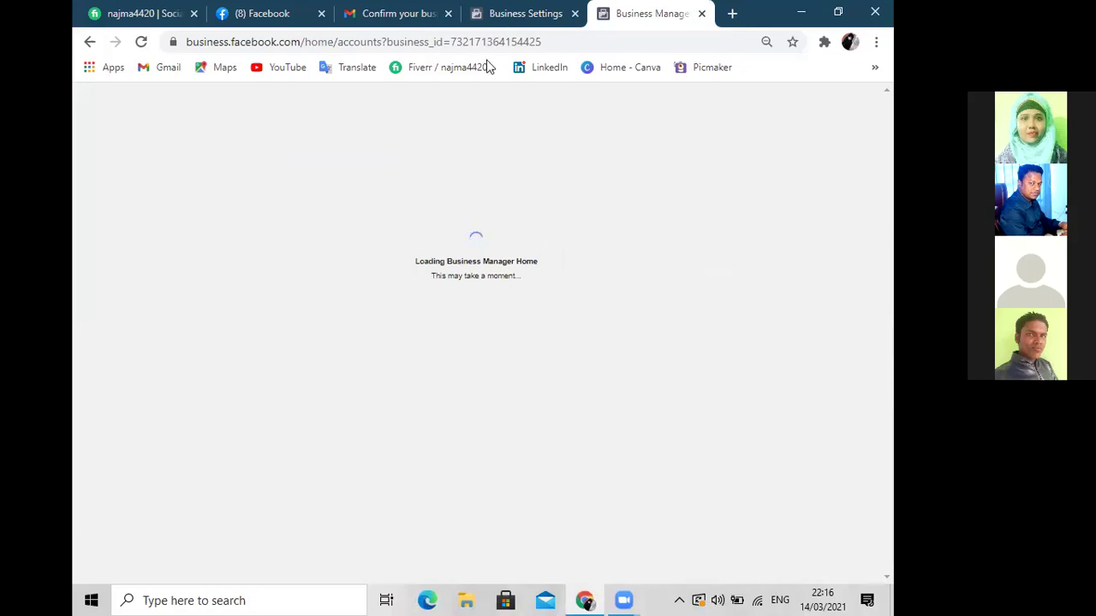
left_click(558, 42)
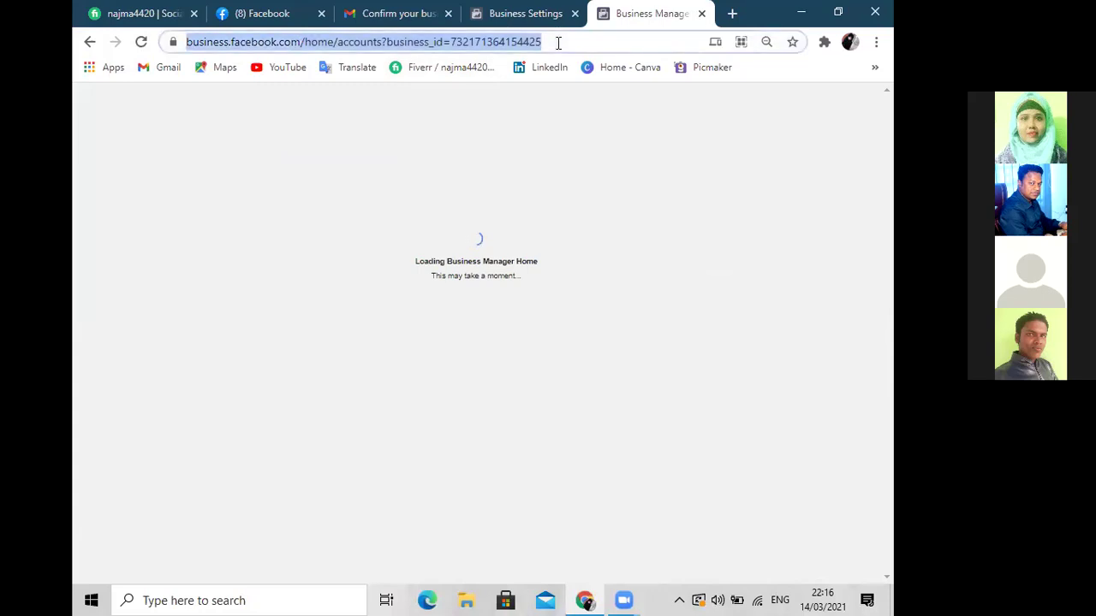
Reload business.facebook.com/home from the address bar
key("Return")
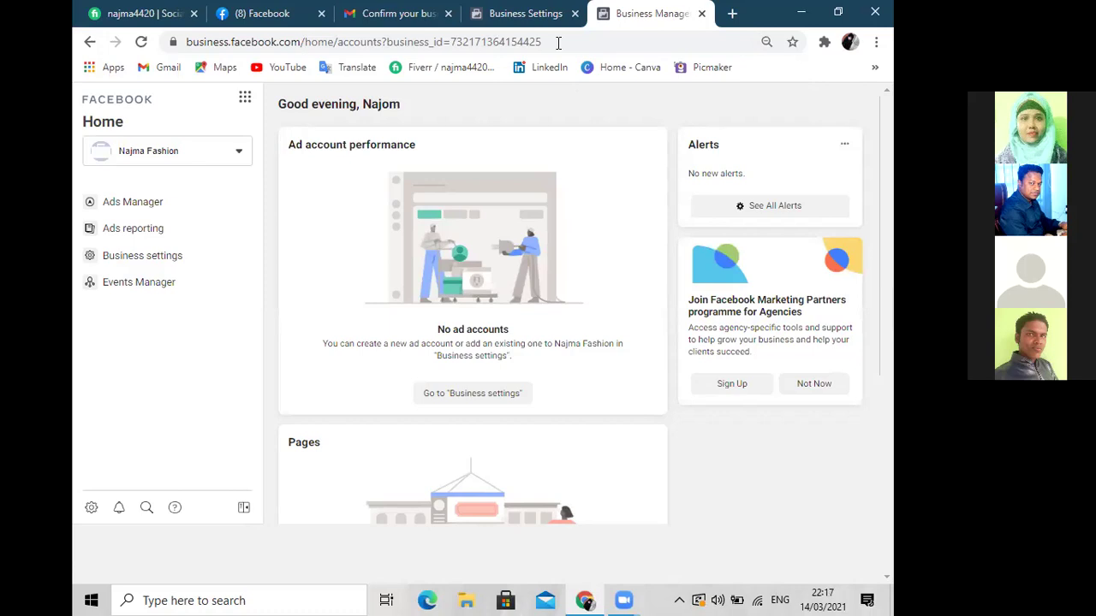
Close the duplicate Business Settings tab and bring up the Business tools menu
left_click(574, 14)
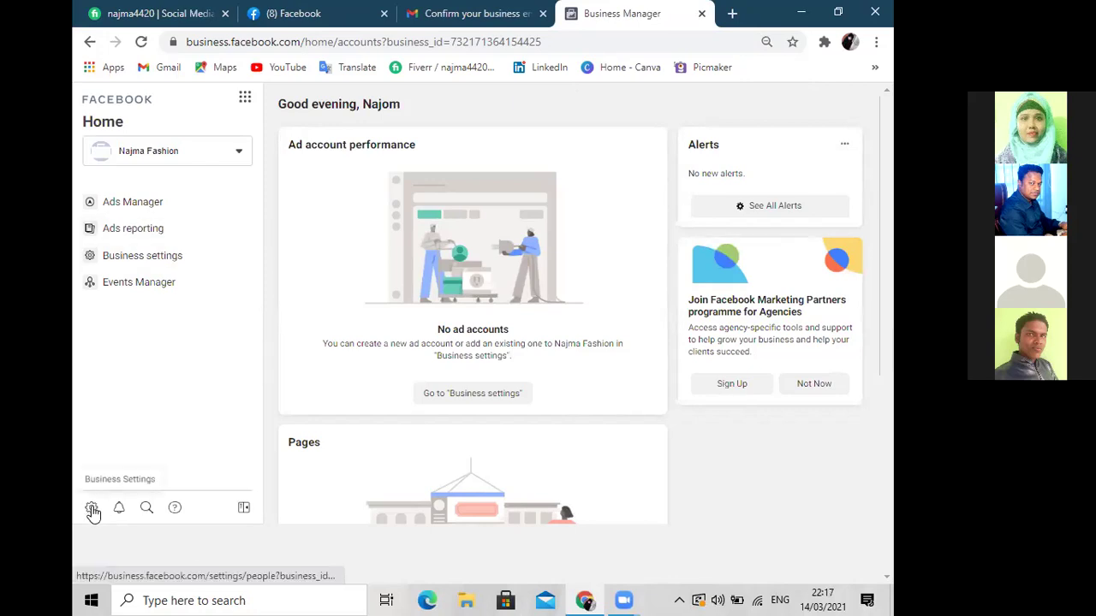
left_click(245, 100)
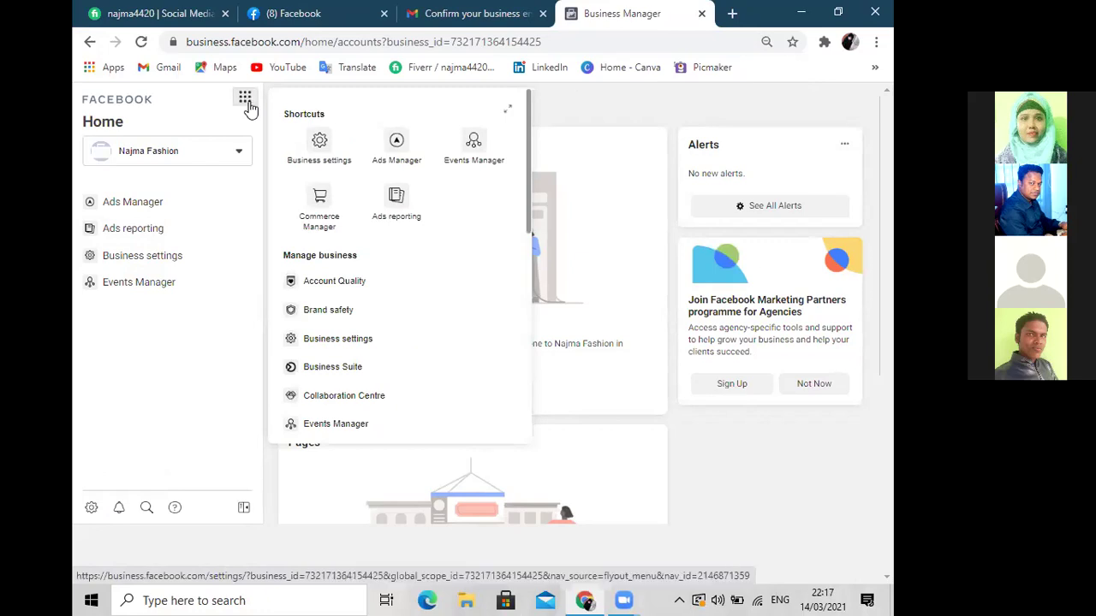
Open Business settings from the Business tools menu and scroll down the sidebar
left_click(321, 142)
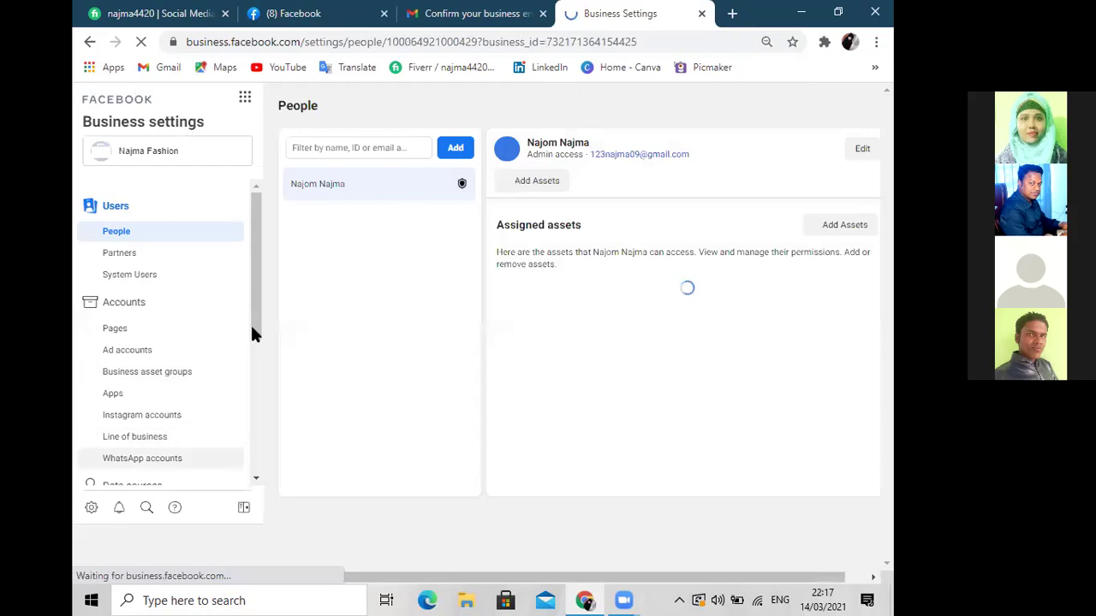
left_click_drag(255, 330, 257, 527)
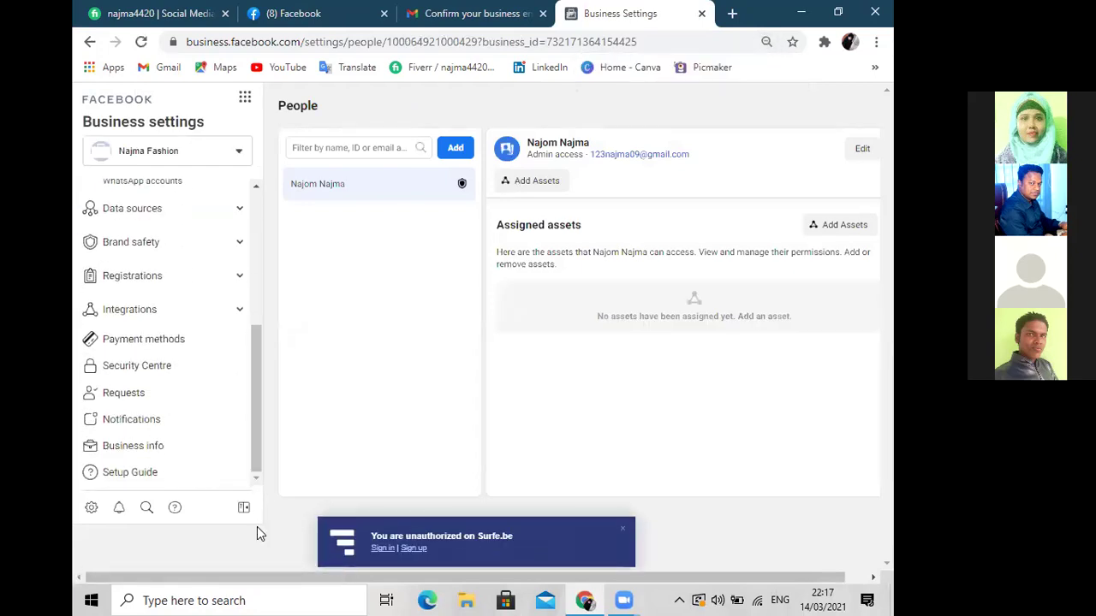
Go to Business info, dismiss the Surfe.be notice, and scroll down to the My Info section
left_click(120, 452)
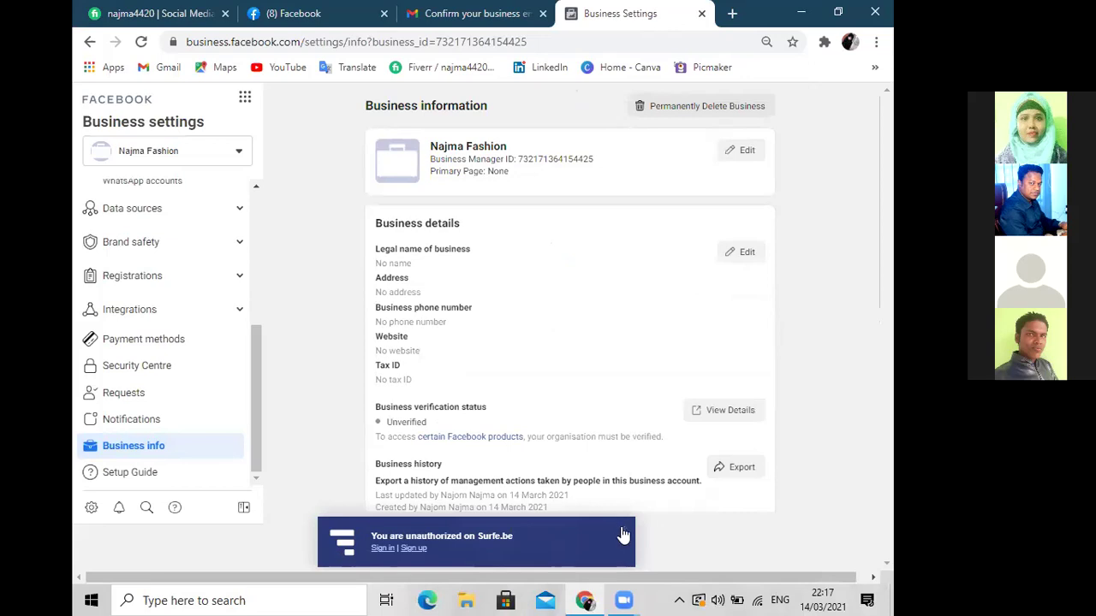
left_click(625, 536)
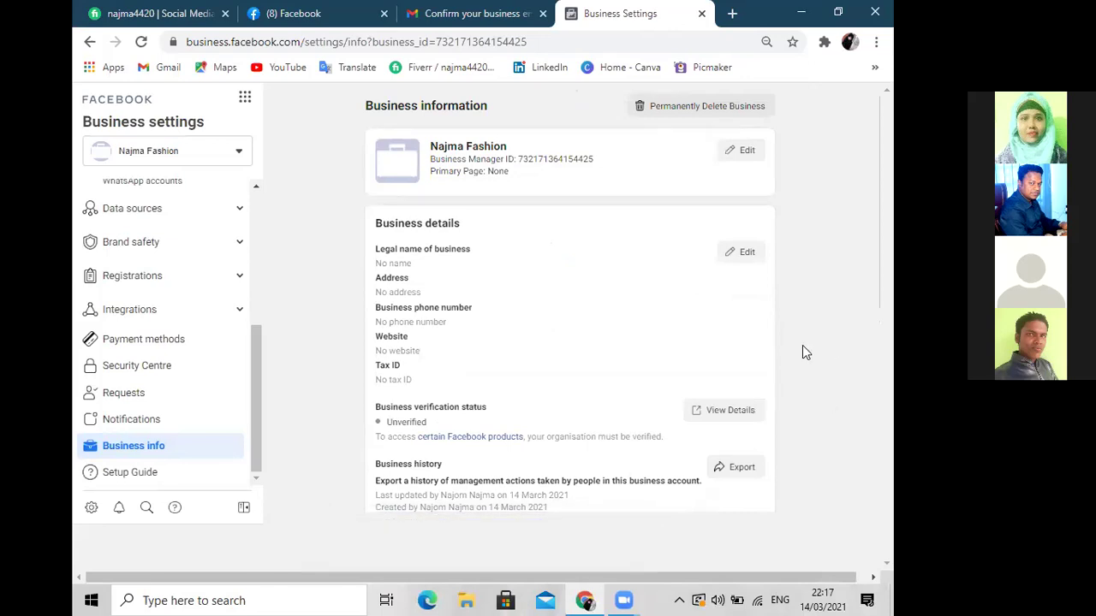
scroll(804, 346, "down", 3)
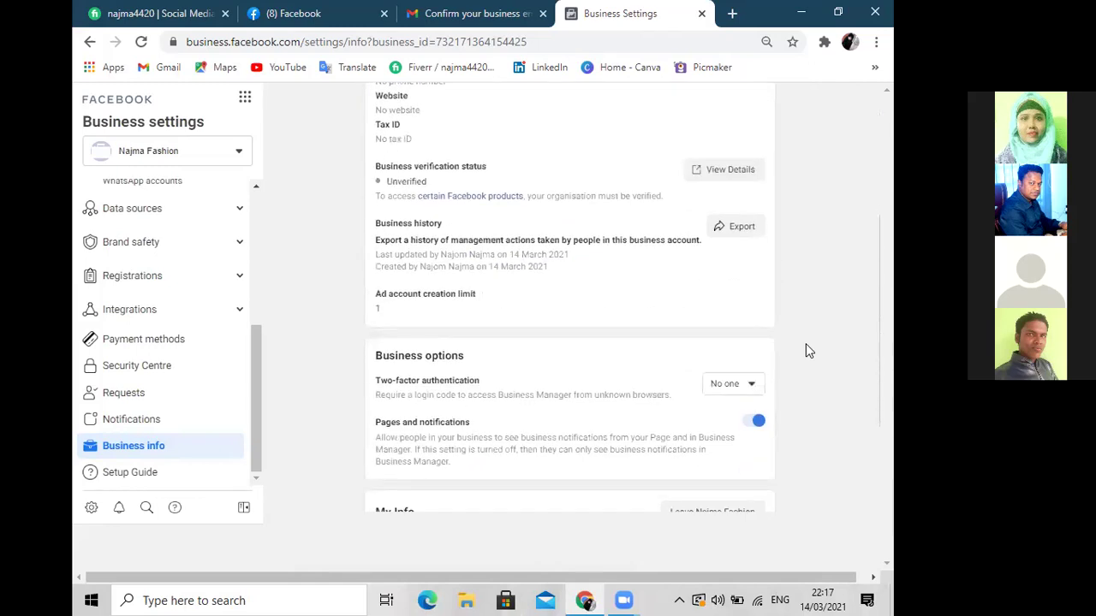
scroll(805, 346, "down", 2)
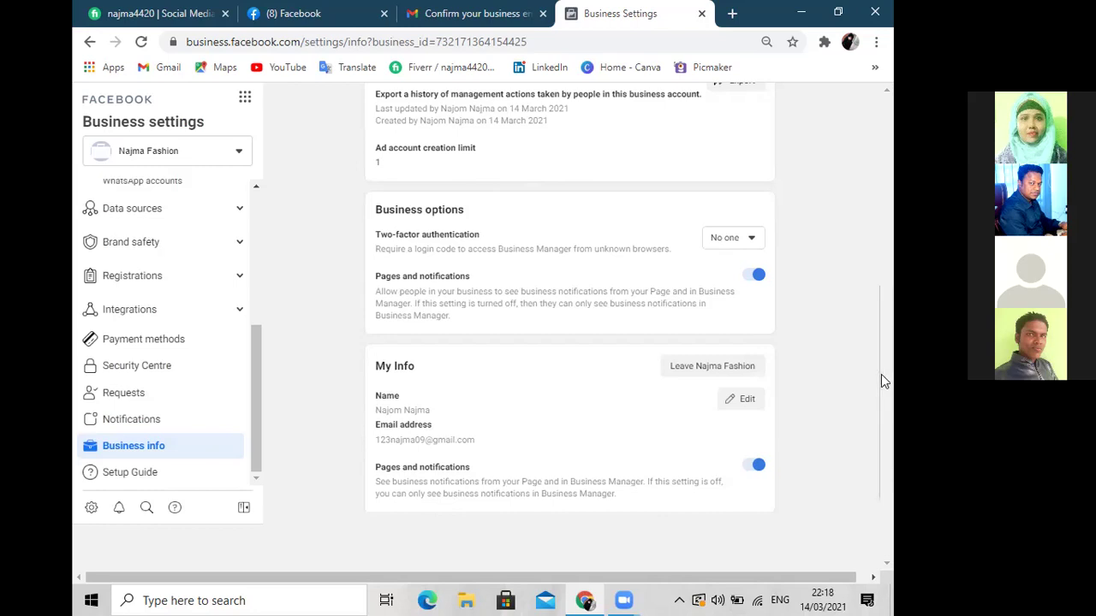
left_click_drag(881, 374, 890, 128)
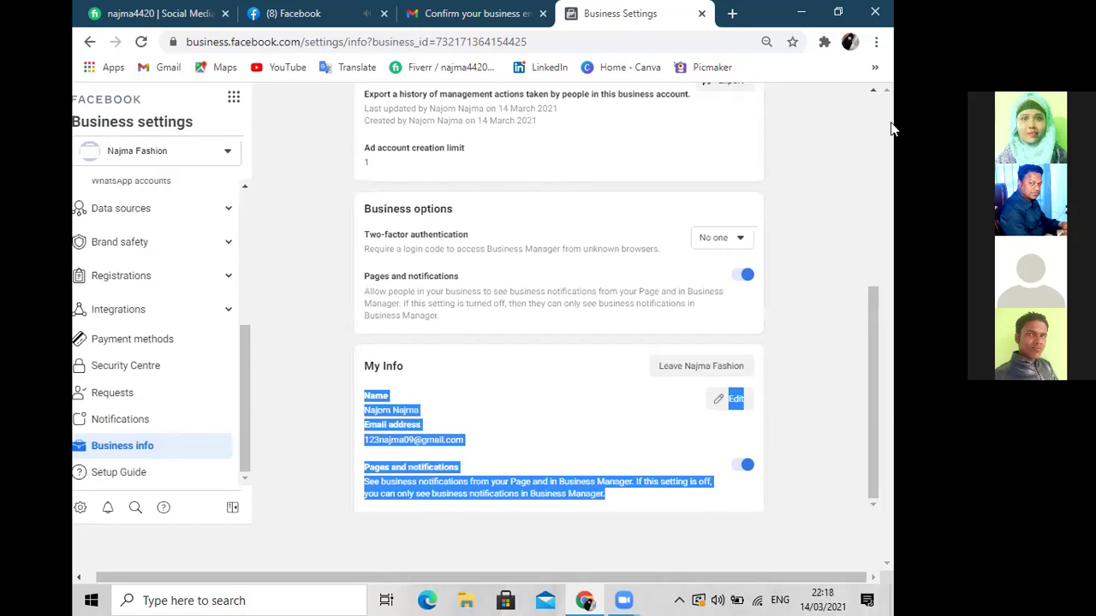
left_click_drag(242, 361, 244, 205)
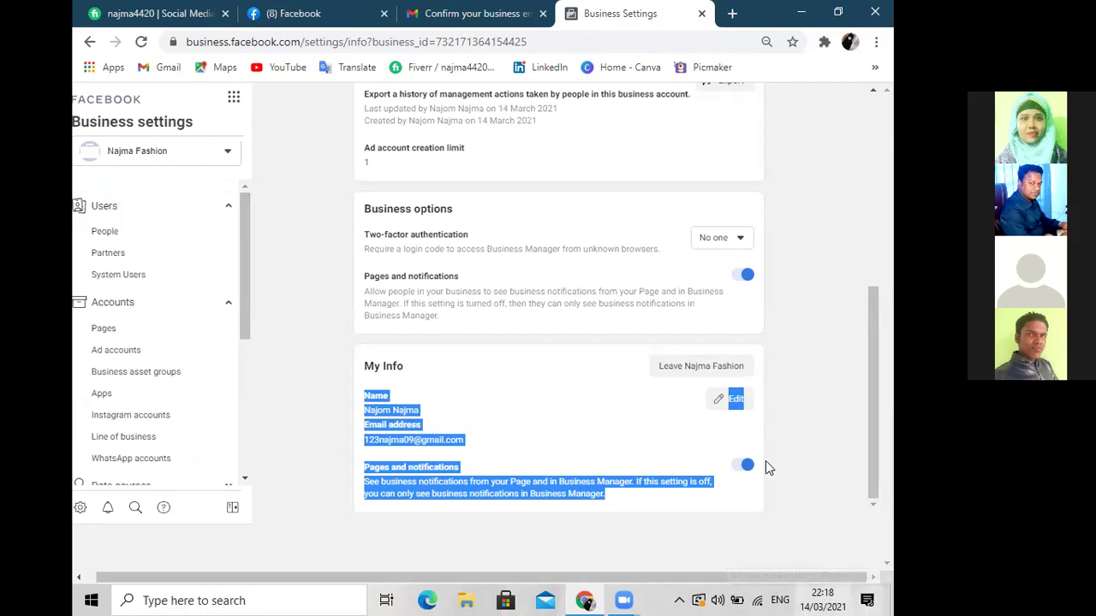
left_click(835, 17)
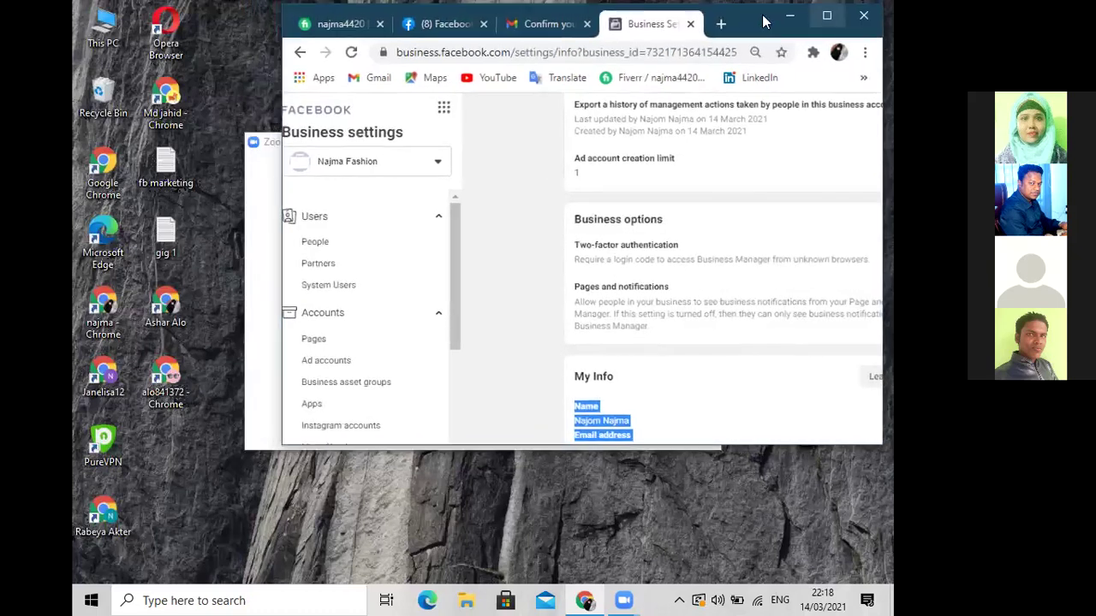
left_click(827, 19)
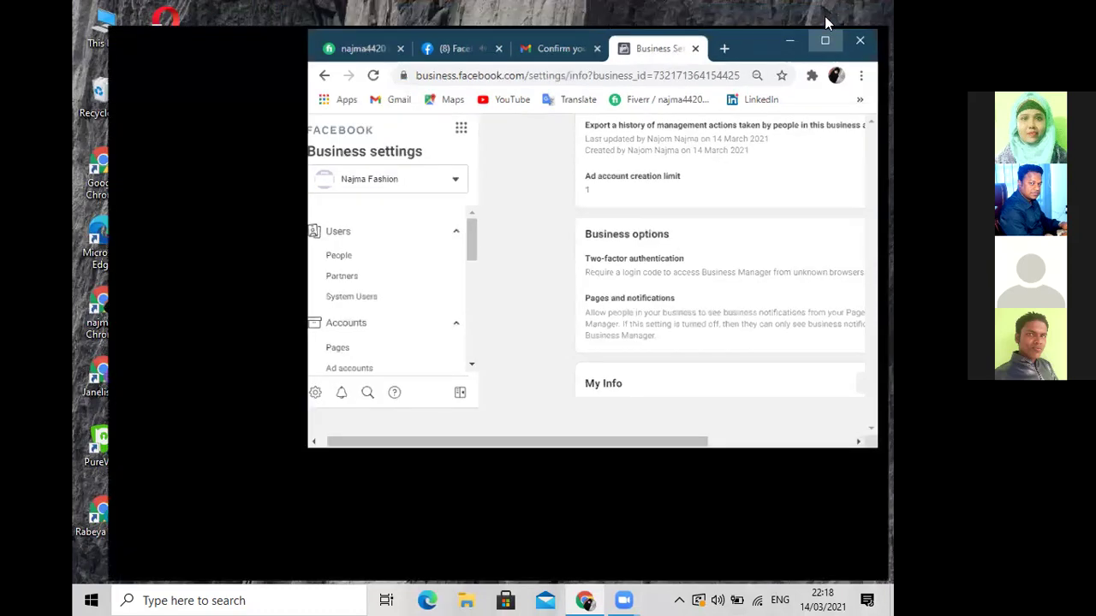
left_click(827, 23)
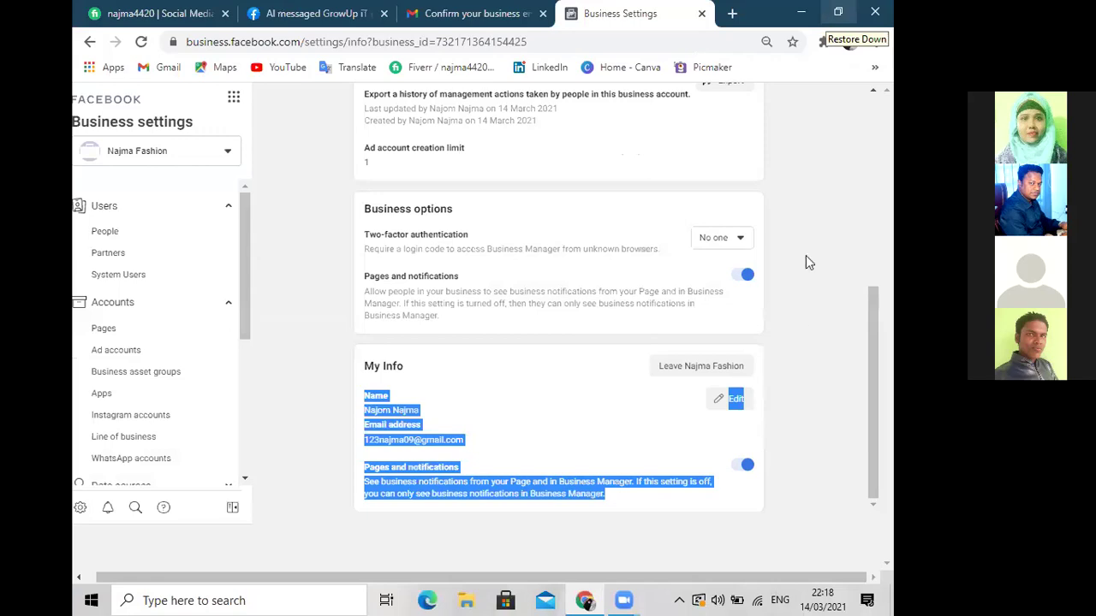
left_click(805, 265)
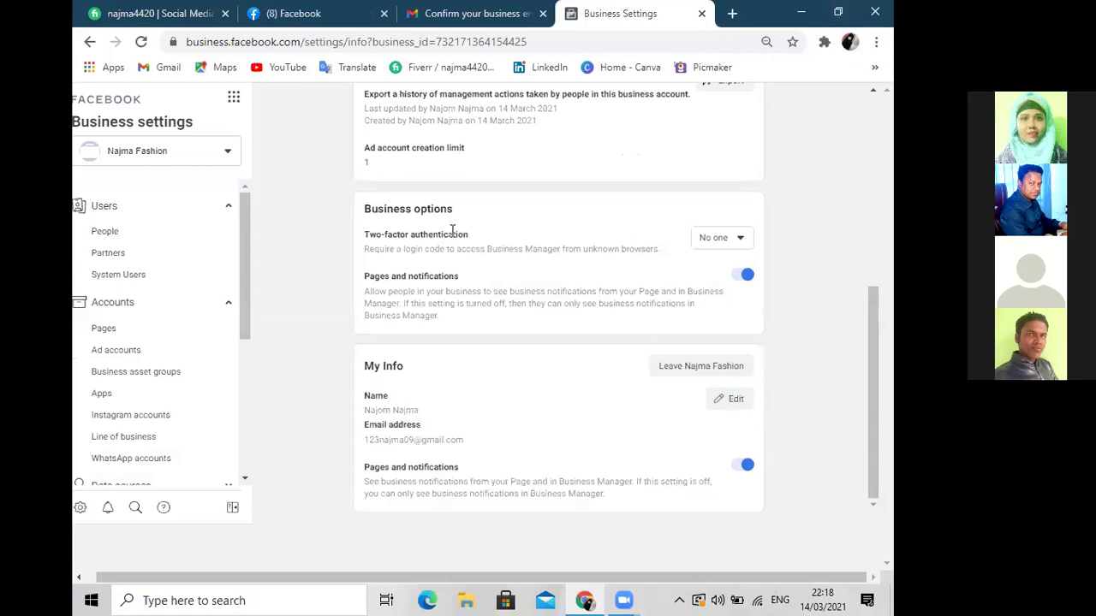
scroll(294, 212, "up", 3)
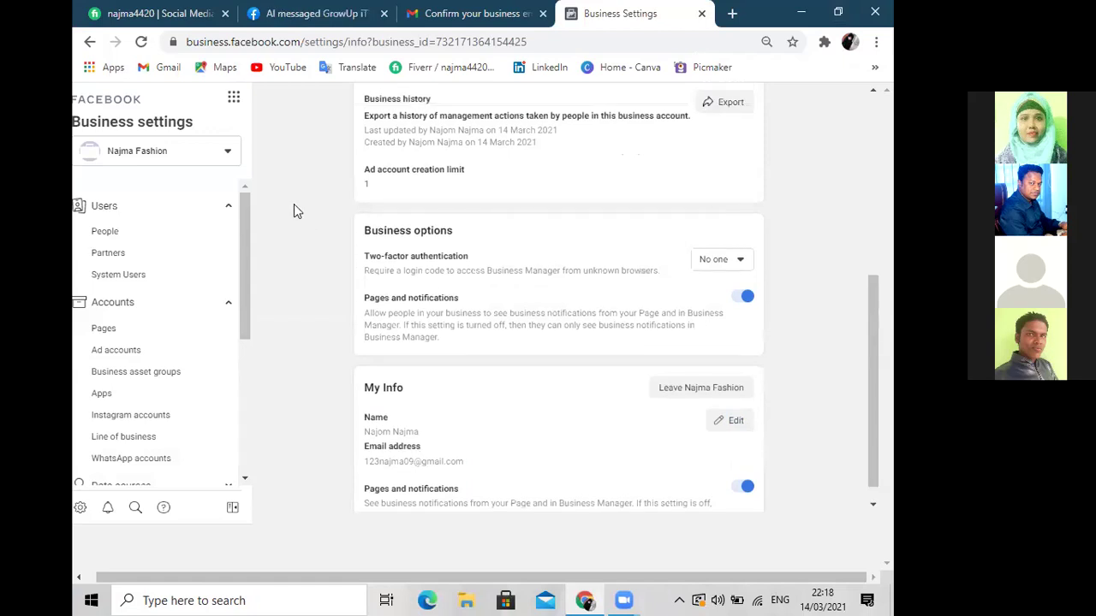
scroll(294, 212, "up", 1)
scroll(294, 212, "down", 1)
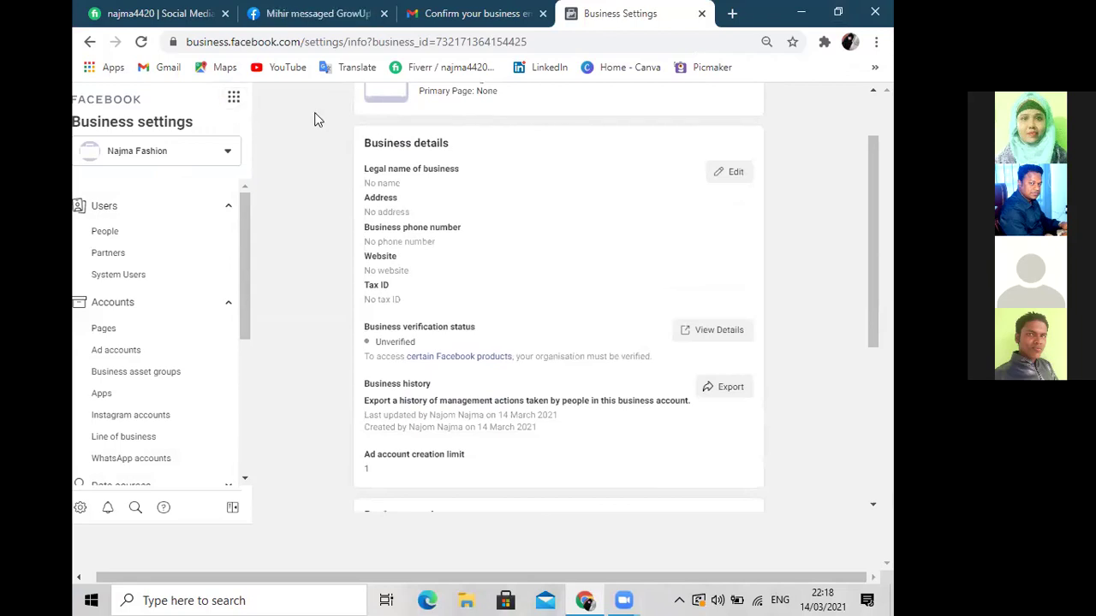
left_click(234, 99)
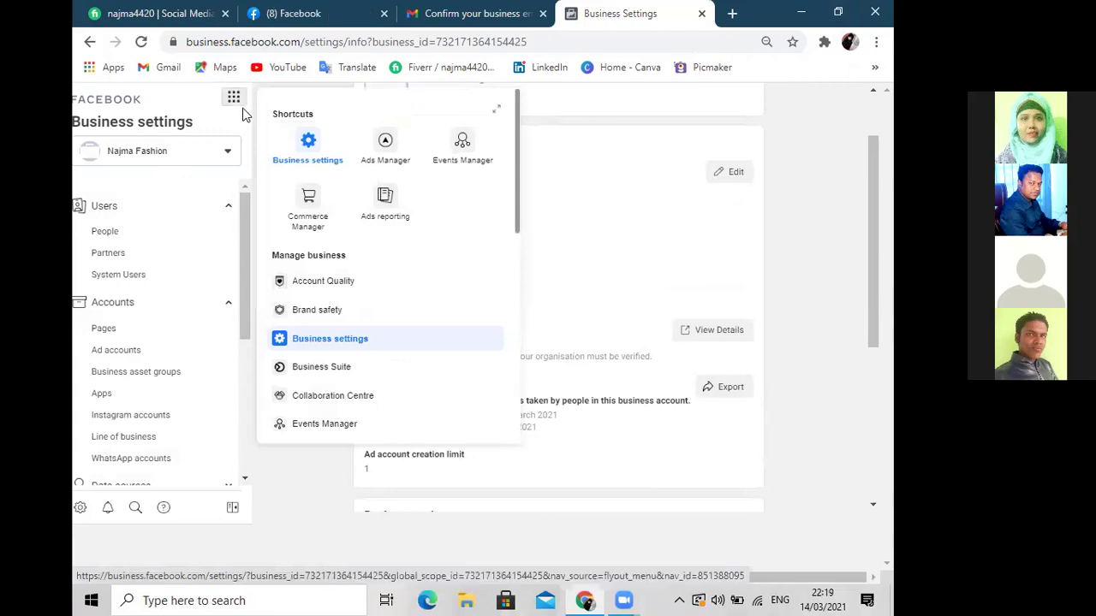
Reopen Business settings from the tools menu, then open a new blank browser tab
left_click(311, 144)
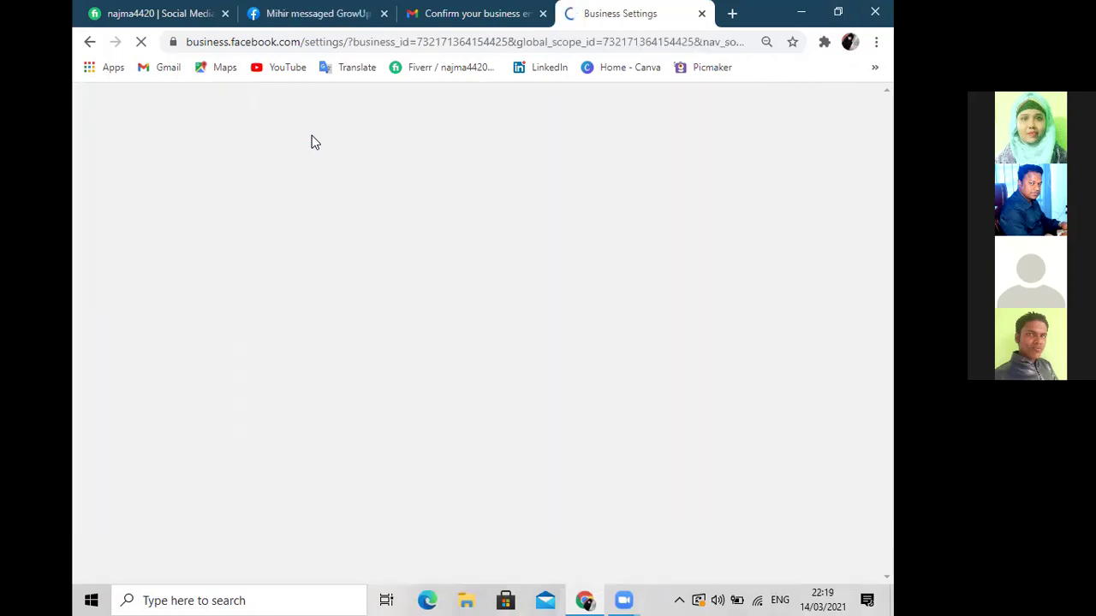
left_click(732, 13)
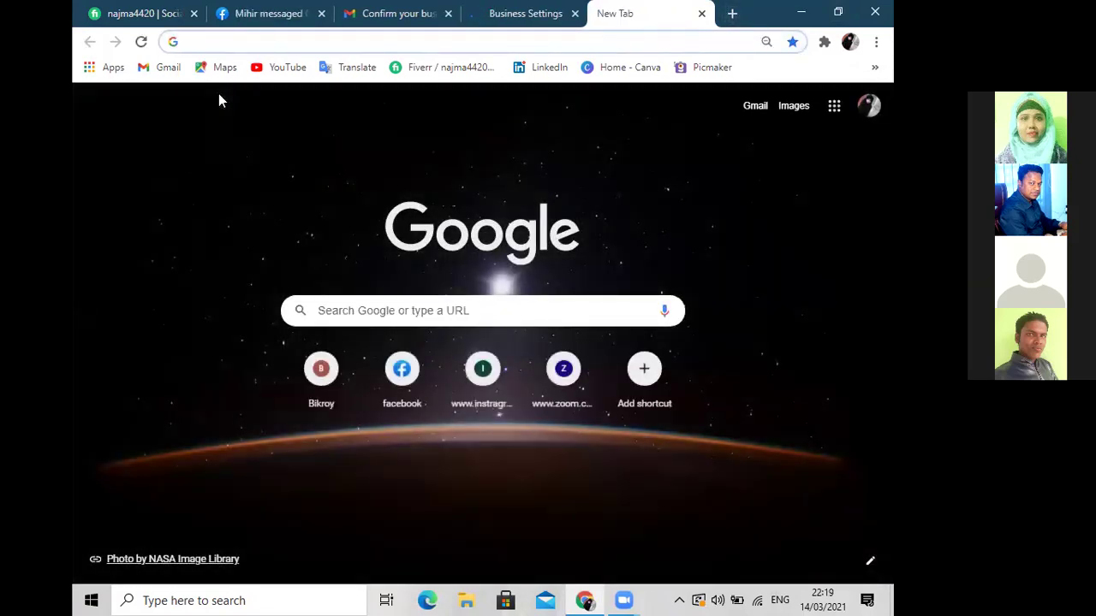
Enter business.facebook in the new tab's address bar
type("business")
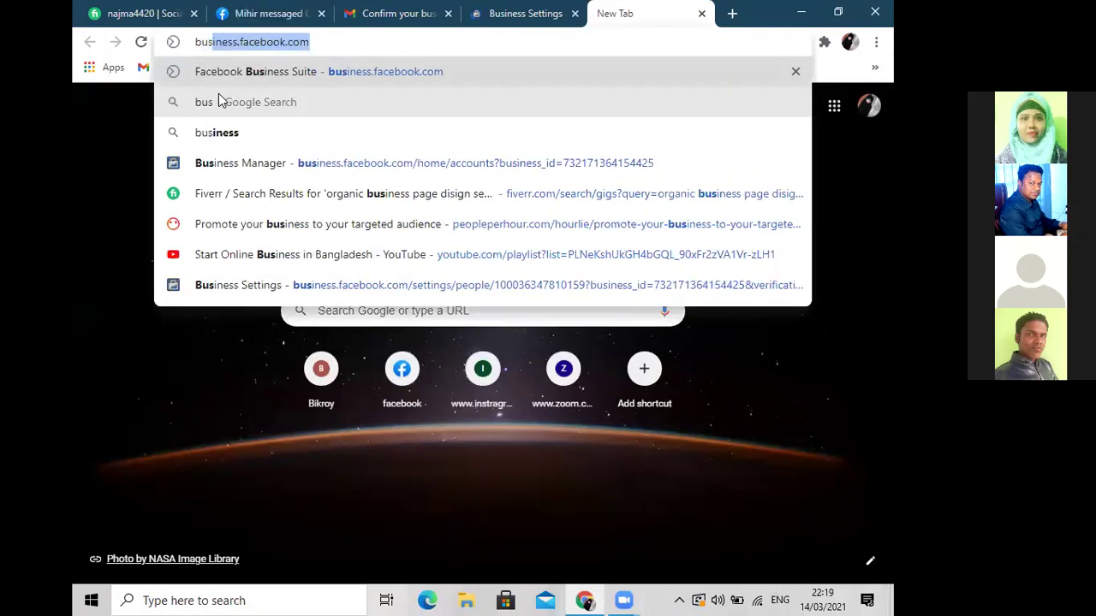
type(".face")
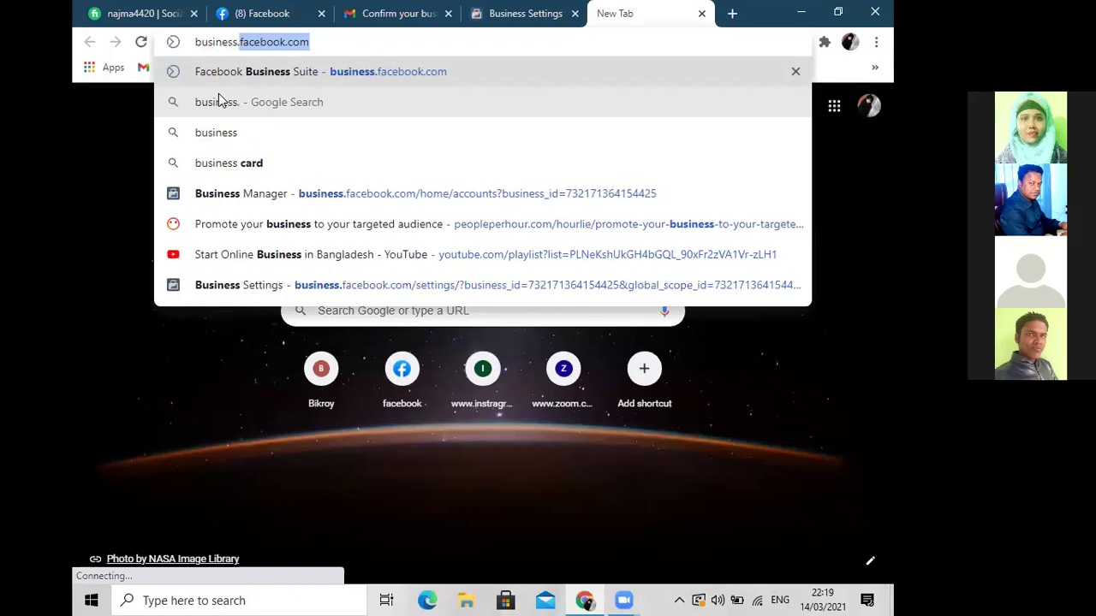
type("book.com/home/accounts?business_id=732171364154425")
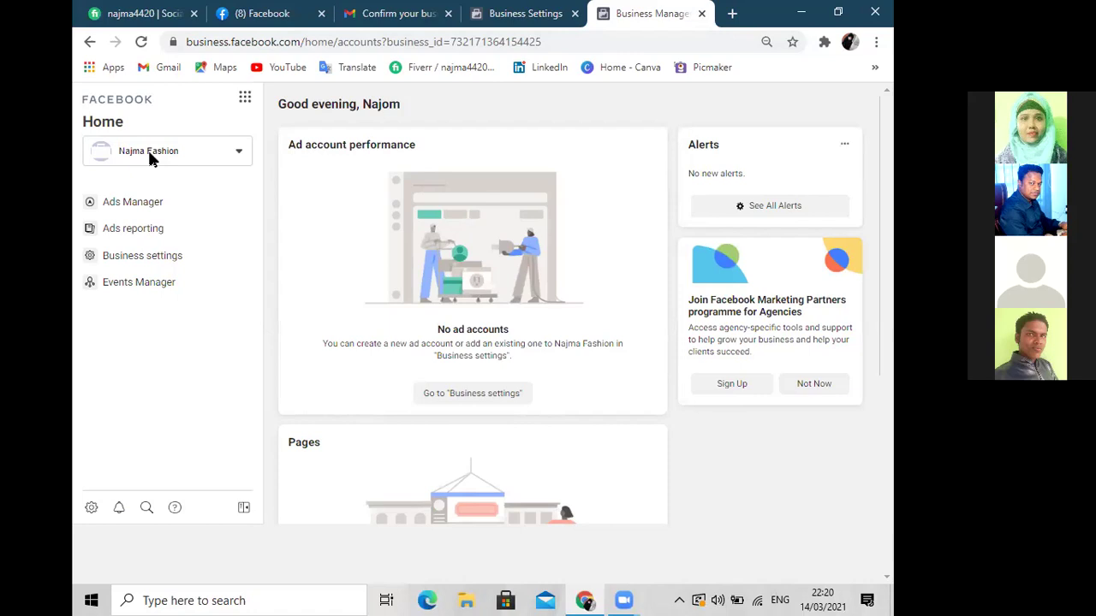
From the business accounts dropdown, open Ads Manager for the personal ad account
left_click(154, 154)
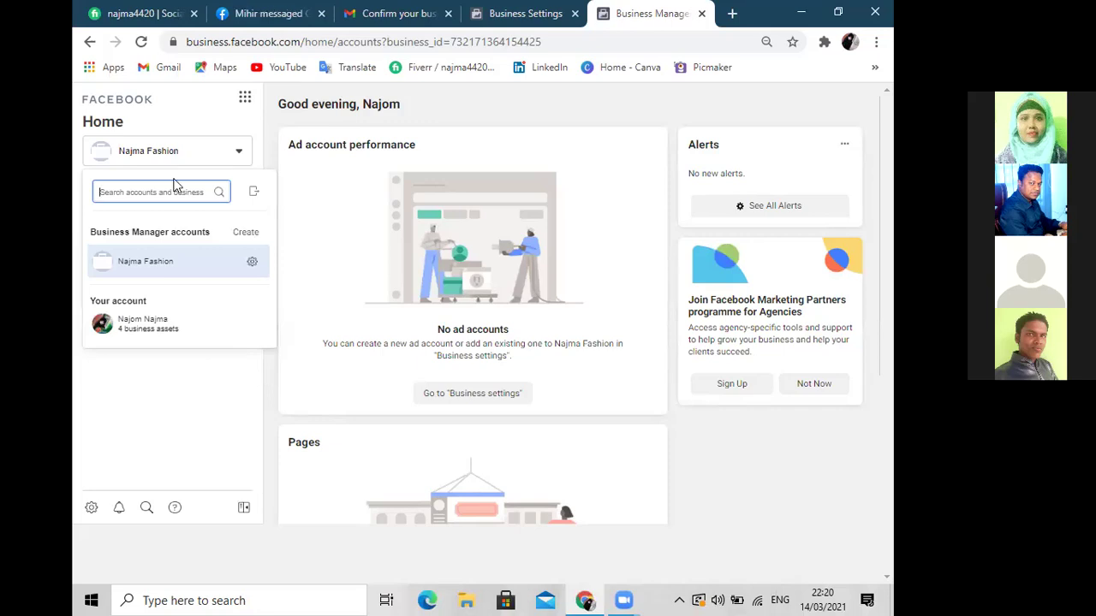
left_click(167, 152)
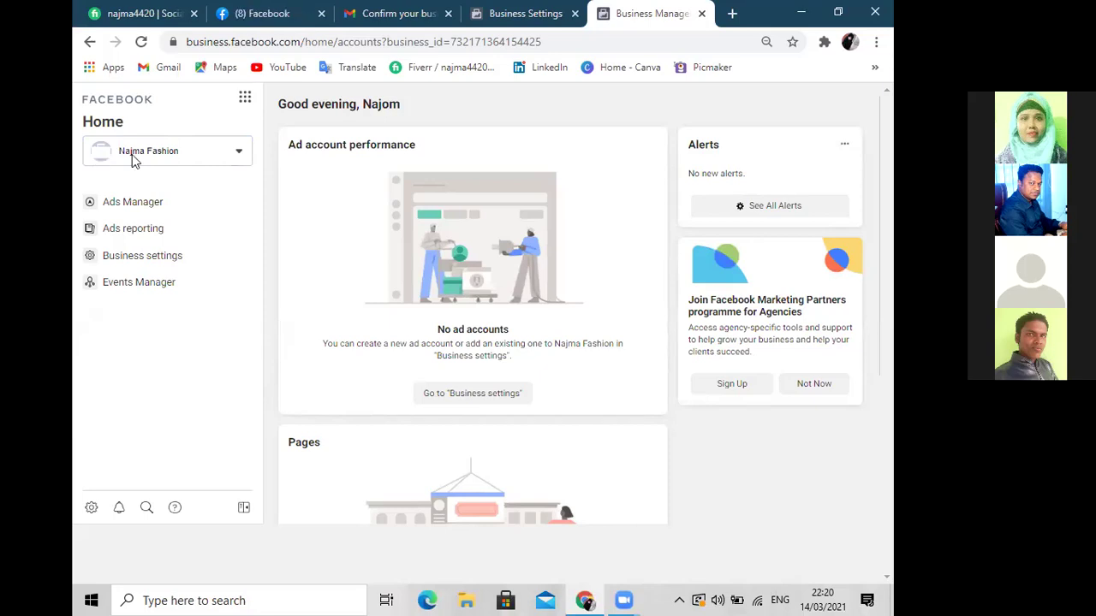
left_click(133, 159)
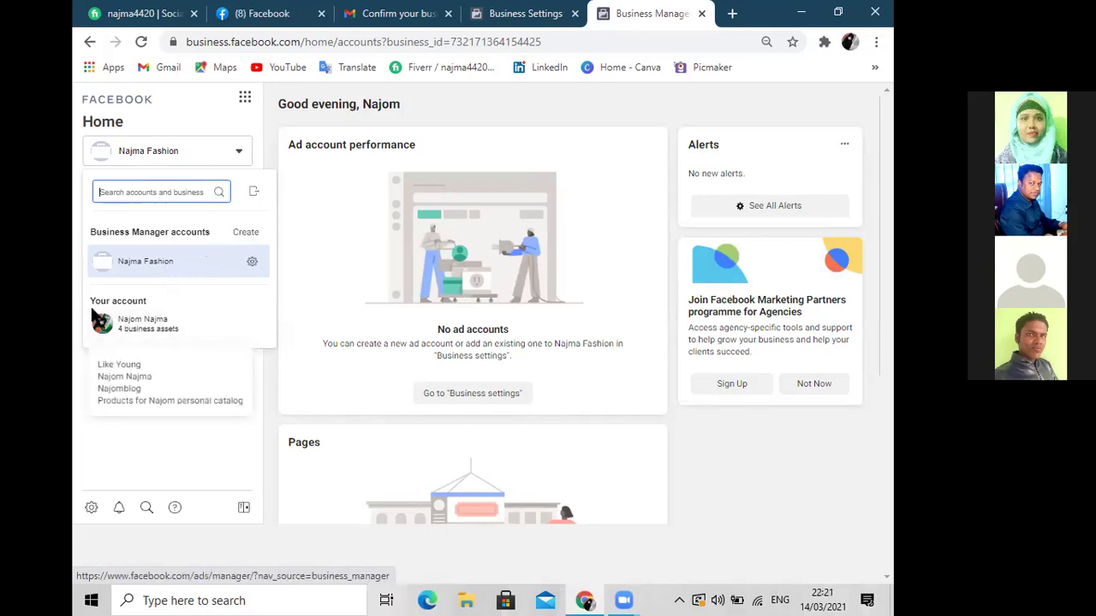
mouse_move(126, 321)
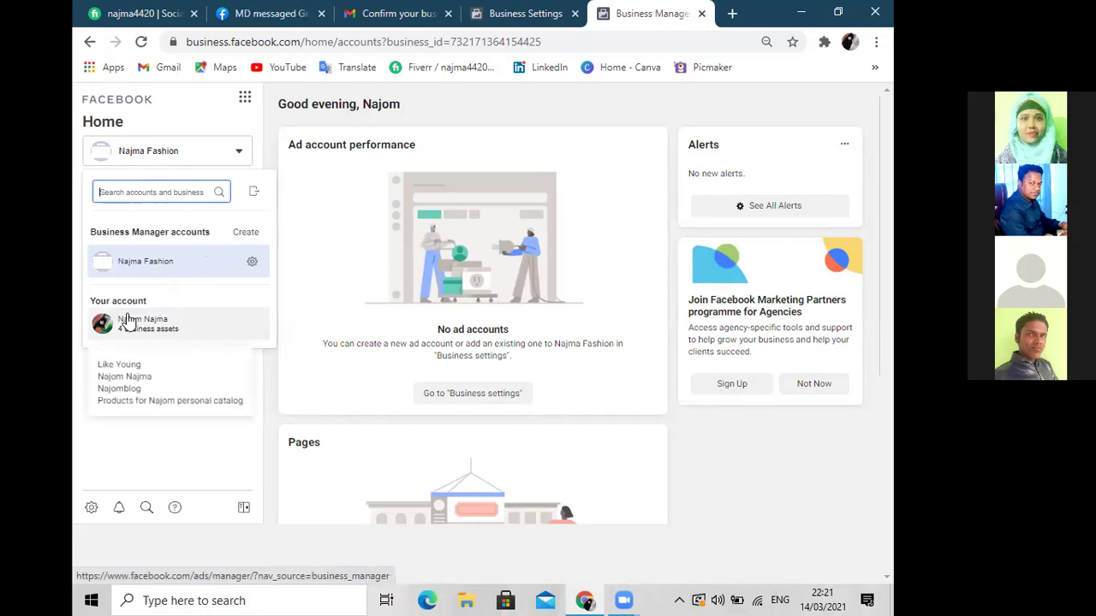
left_click(127, 322)
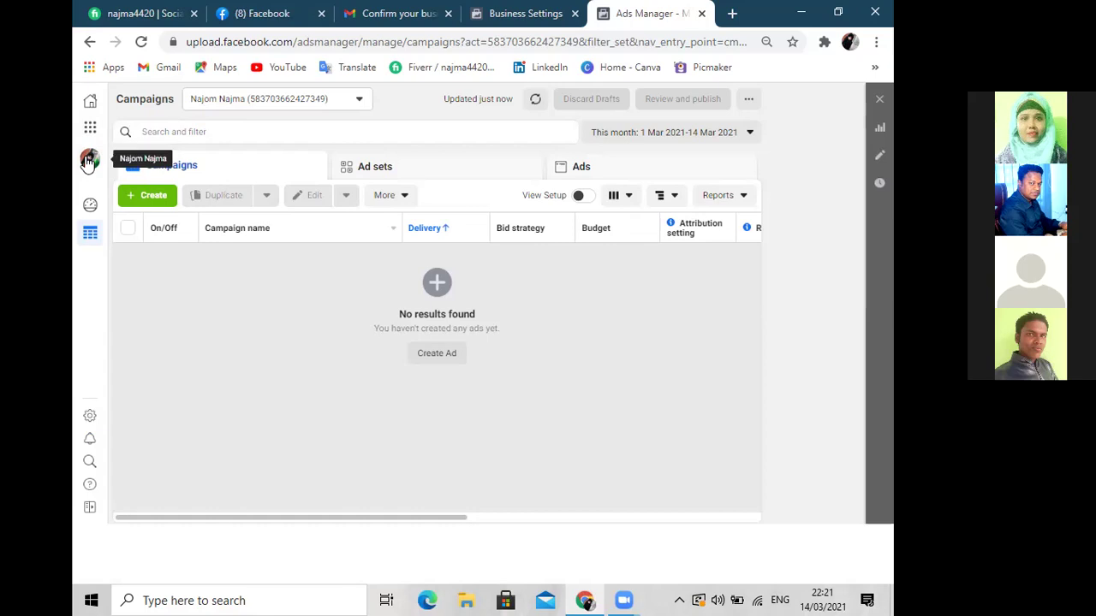
Switch to Najma Fashion, go to its Ad accounts settings, then close that settings tab
mouse_move(90, 159)
left_click(228, 150)
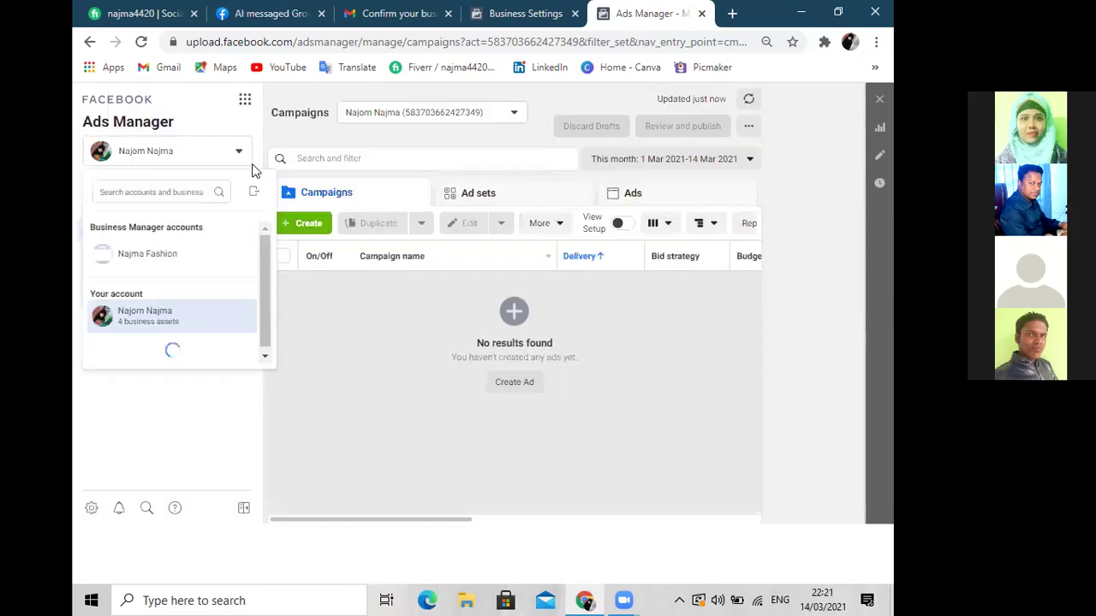
left_click(158, 259)
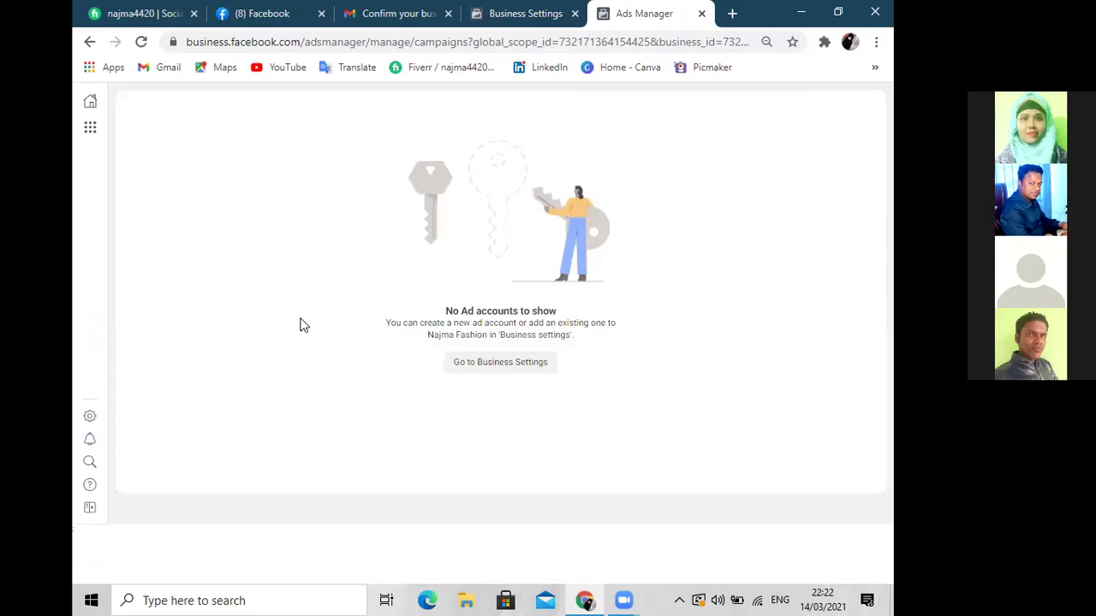
left_click(467, 367)
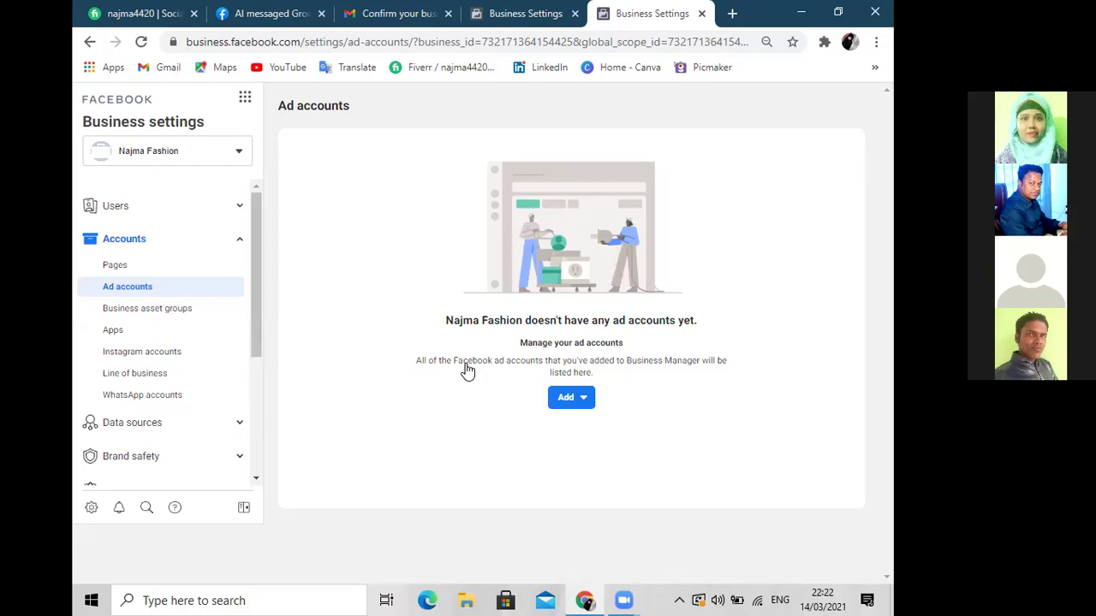
left_click(701, 14)
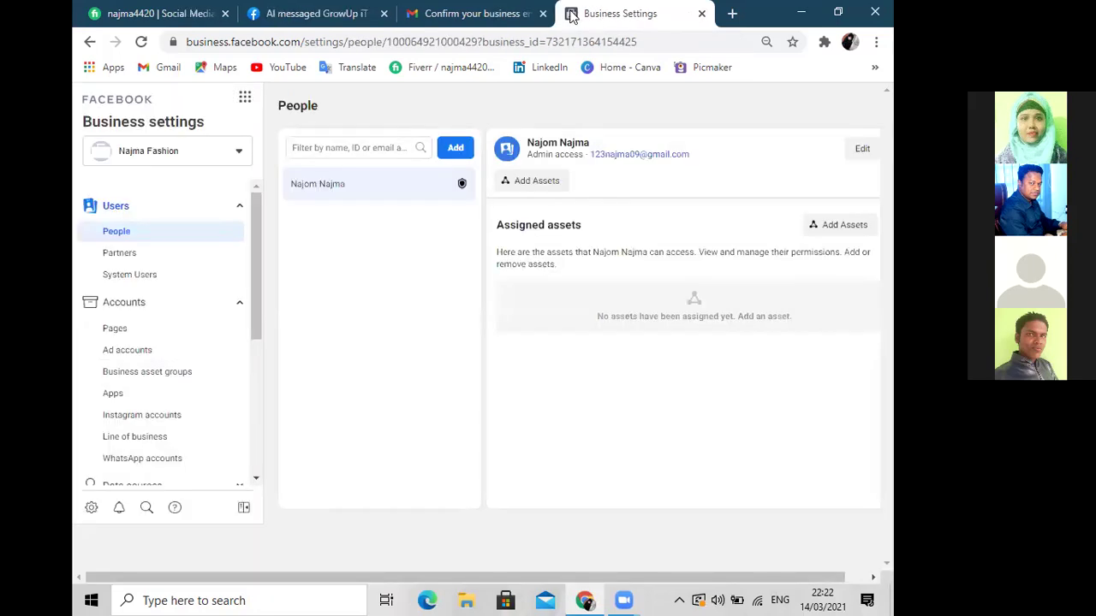
Close the remaining Business Settings tab and open a new blank browser tab
left_click(701, 14)
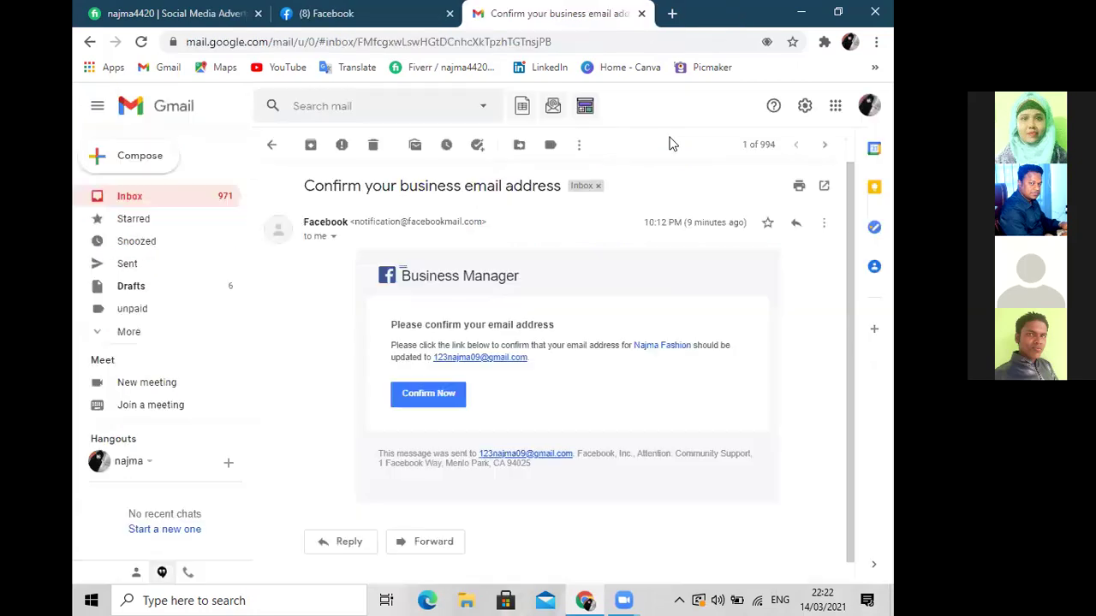
left_click(673, 14)
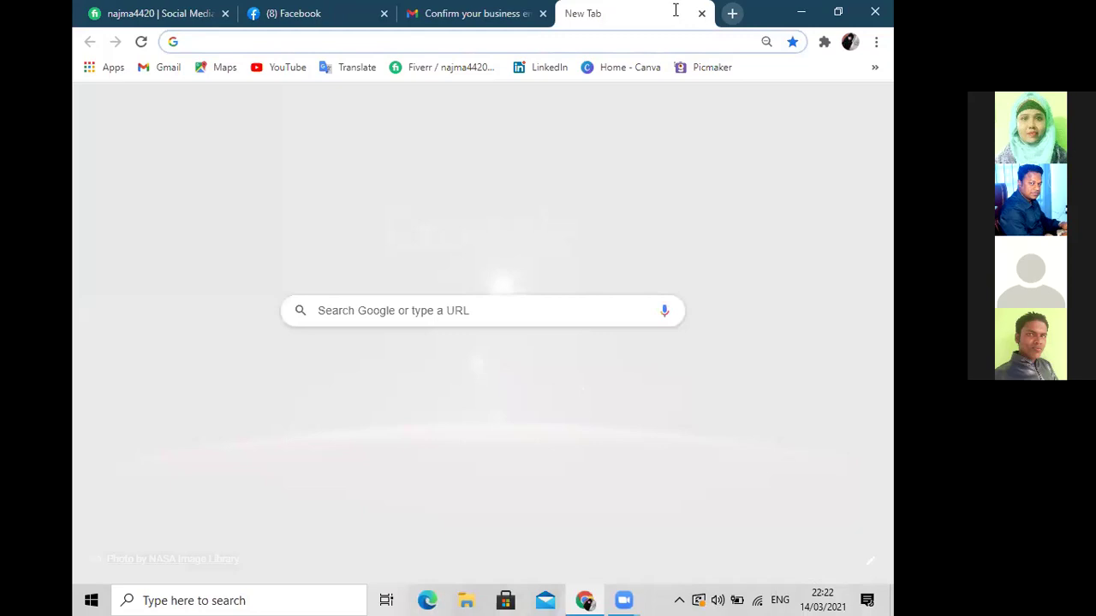
Load business.facebook.com by typing 'bus' and accepting the autocomplete
type("business.facebook.com")
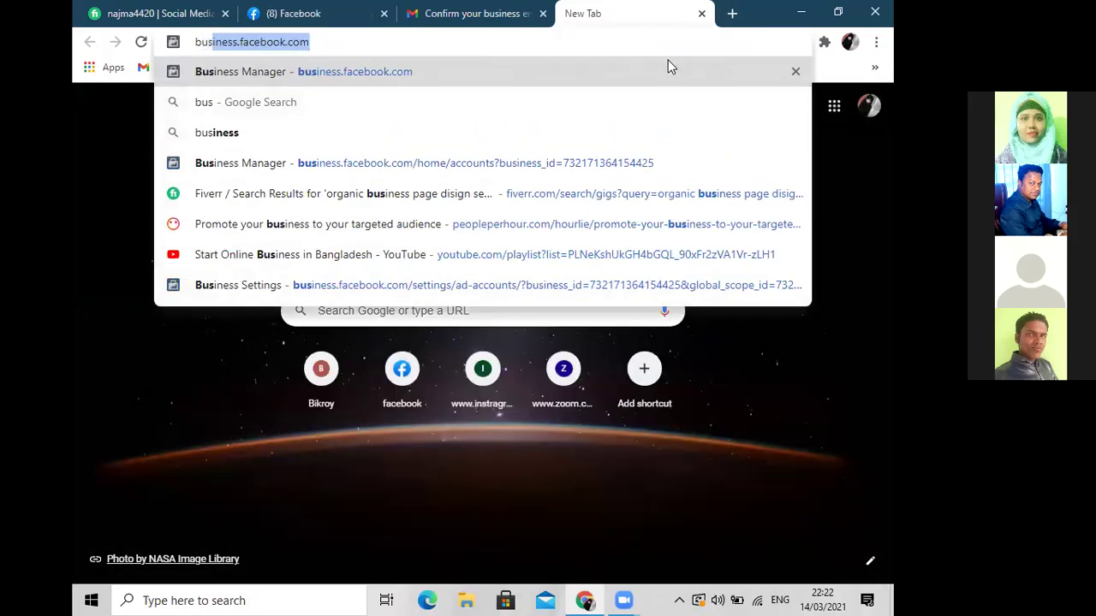
key("Return")
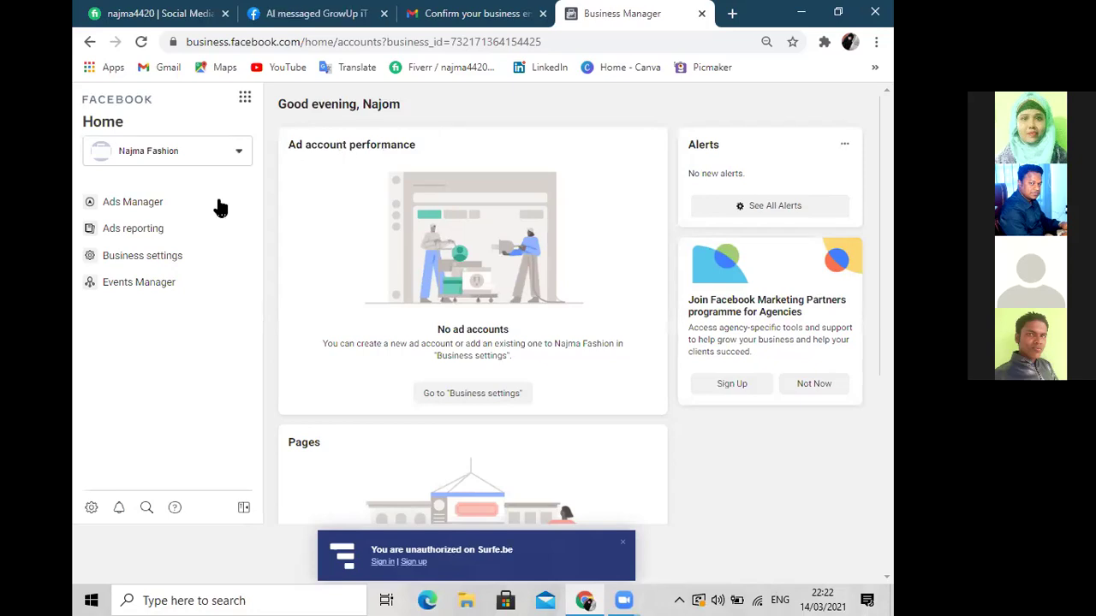
Open Business settings for Najma Fashion from the Business tools grid
left_click(245, 98)
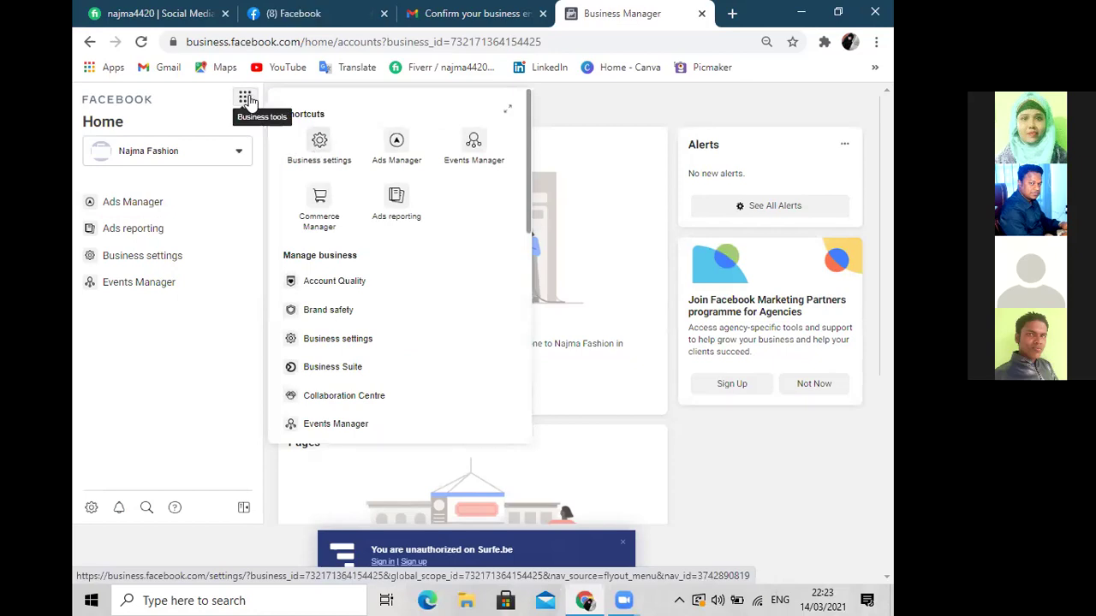
left_click(319, 155)
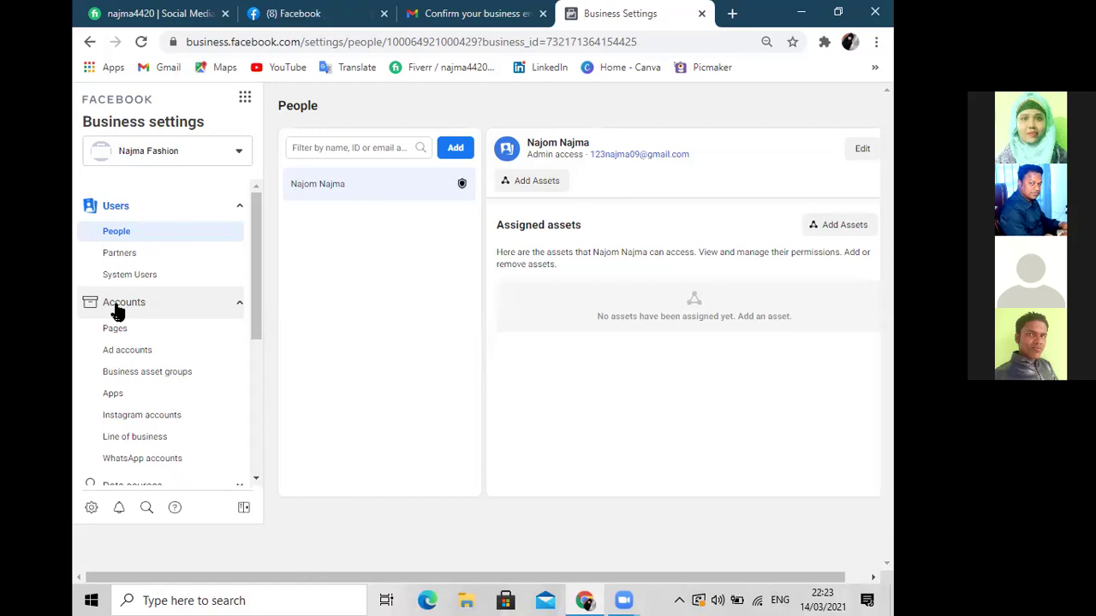
Expand Data sources and Brand safety in the Business Settings sidebar and browse their pages
scroll(254, 349, "down", 1)
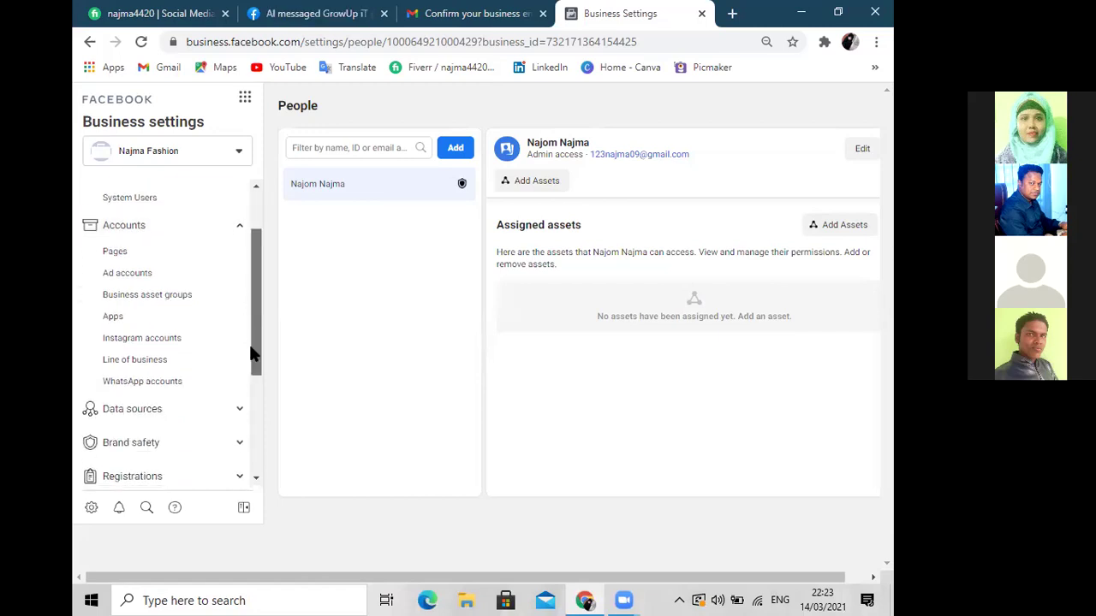
left_click(136, 413)
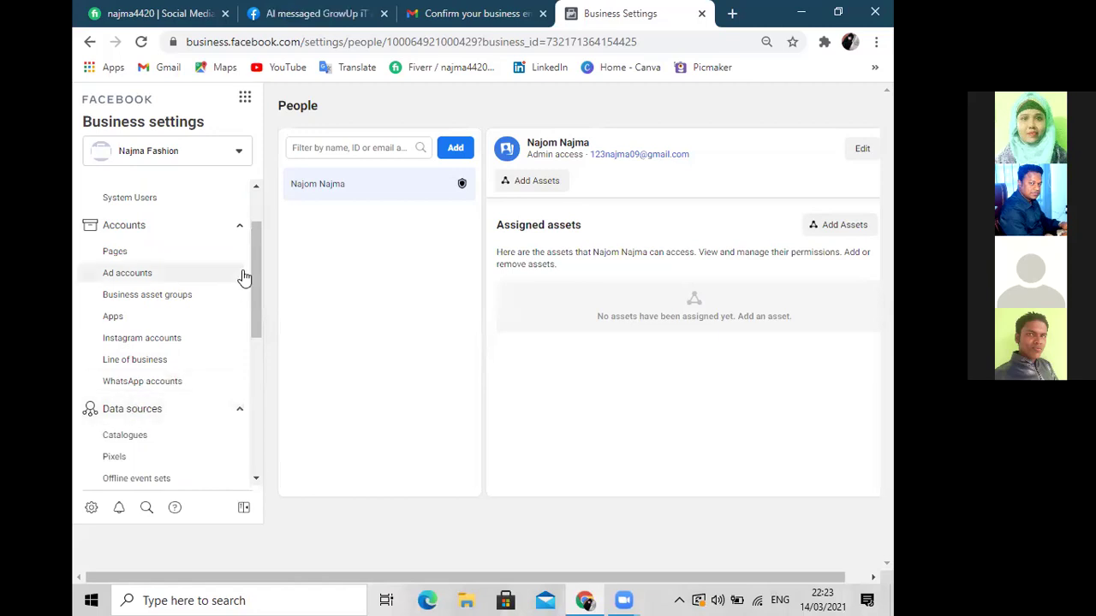
left_click_drag(255, 252, 249, 365)
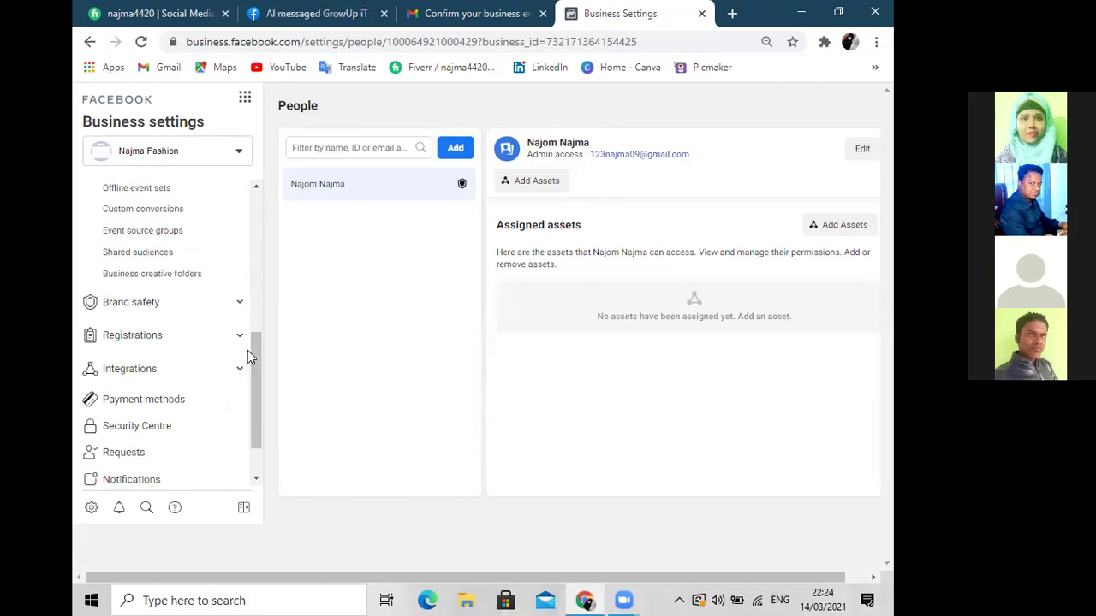
left_click(209, 309)
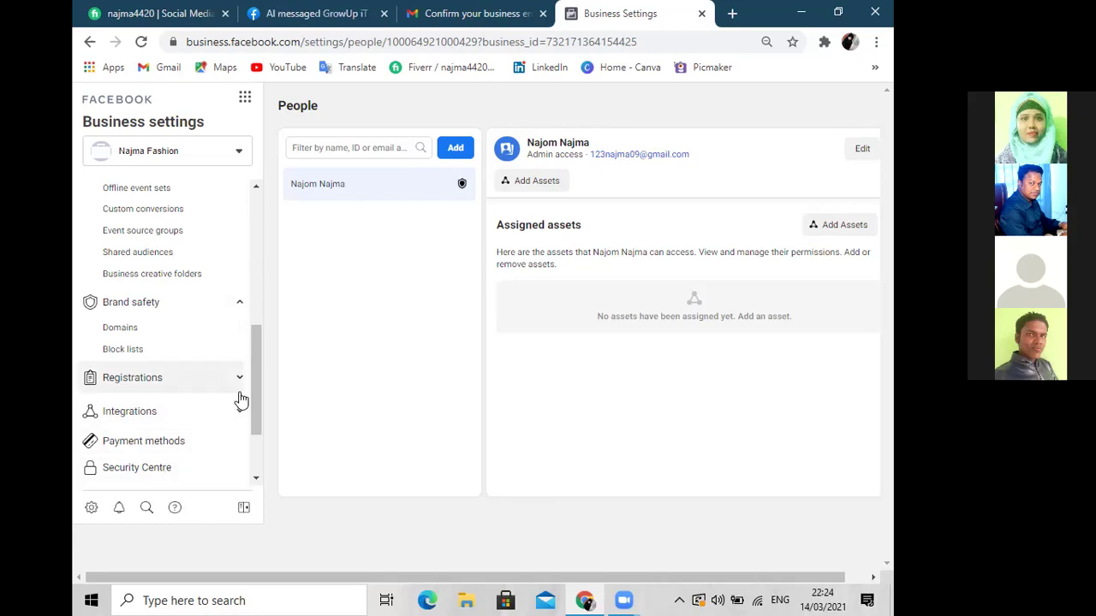
left_click_drag(253, 375, 266, 232)
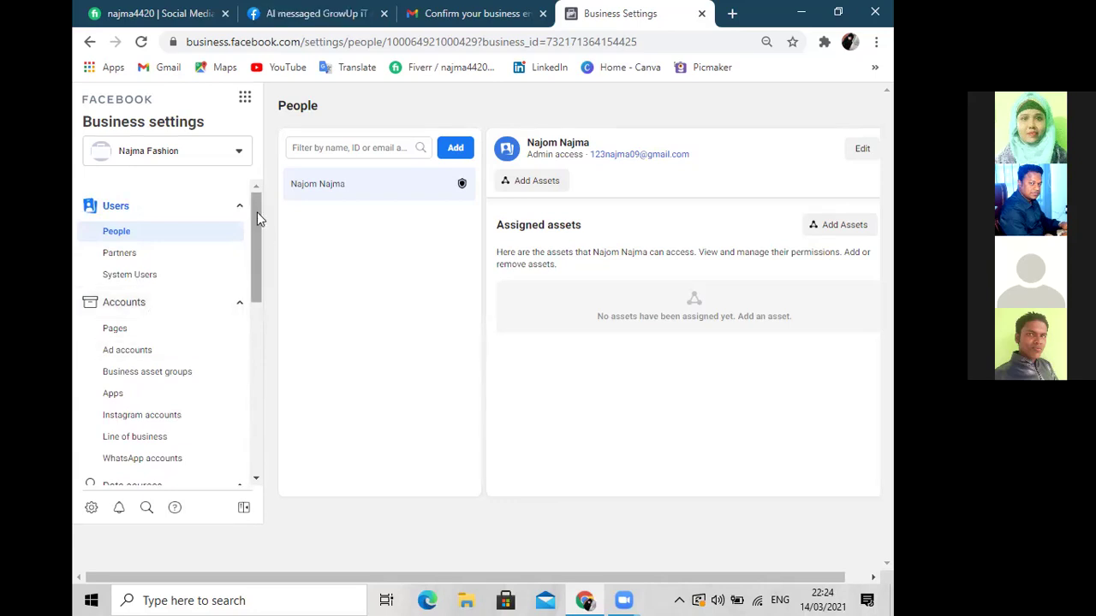
left_click_drag(257, 214, 262, 452)
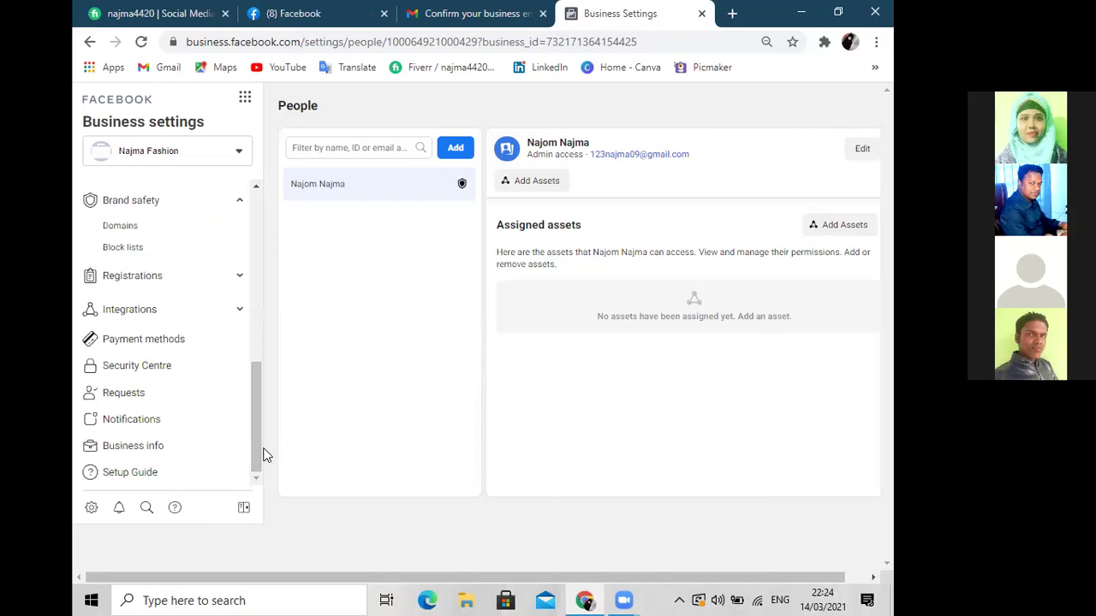
Open Najma Fashion's Business info page and start editing its empty business details
left_click(244, 100)
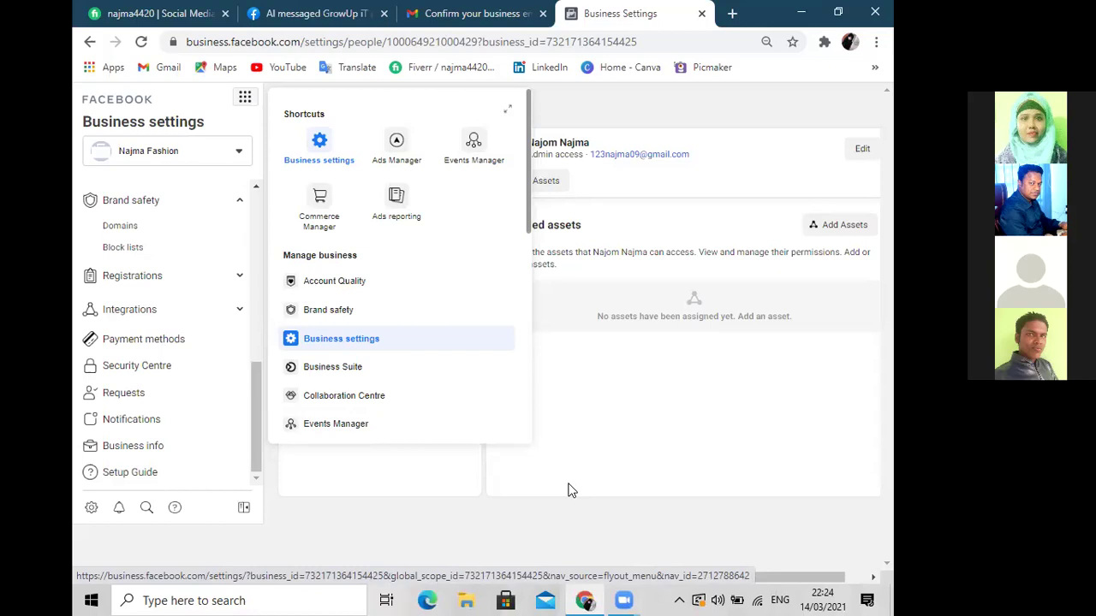
left_click(139, 449)
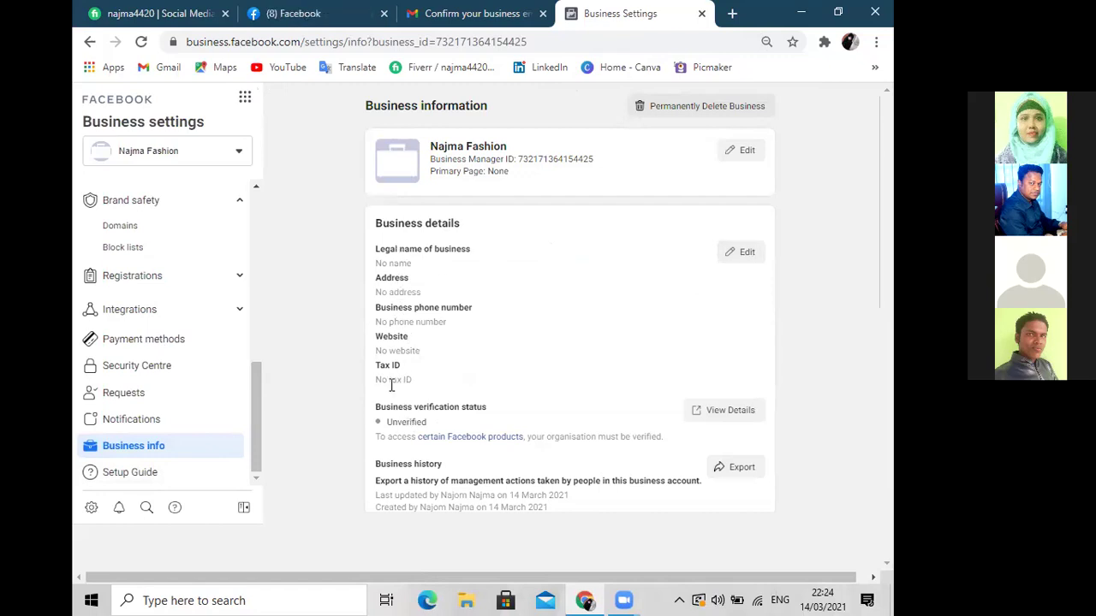
left_click(746, 253)
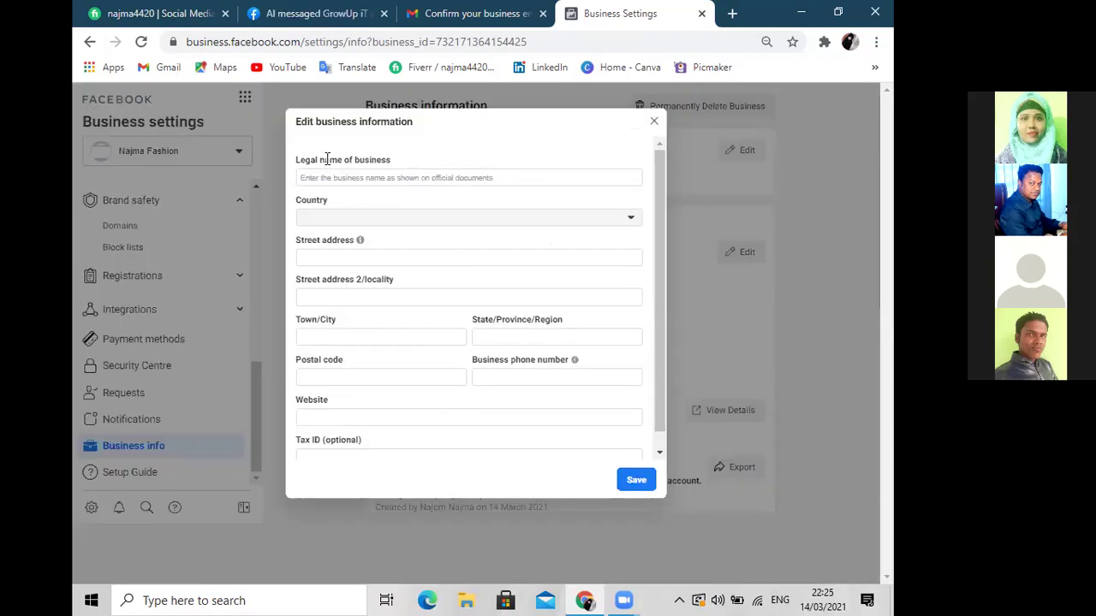
Enter 'Najma Fashion' as the legal business name, correcting the misspelling
left_click(474, 176)
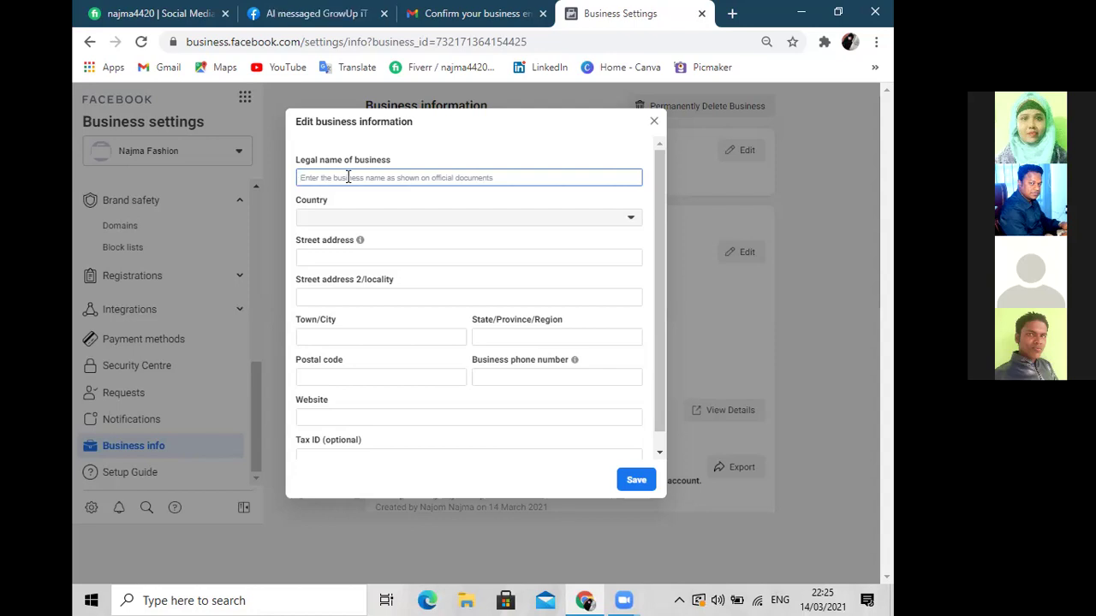
type("Na")
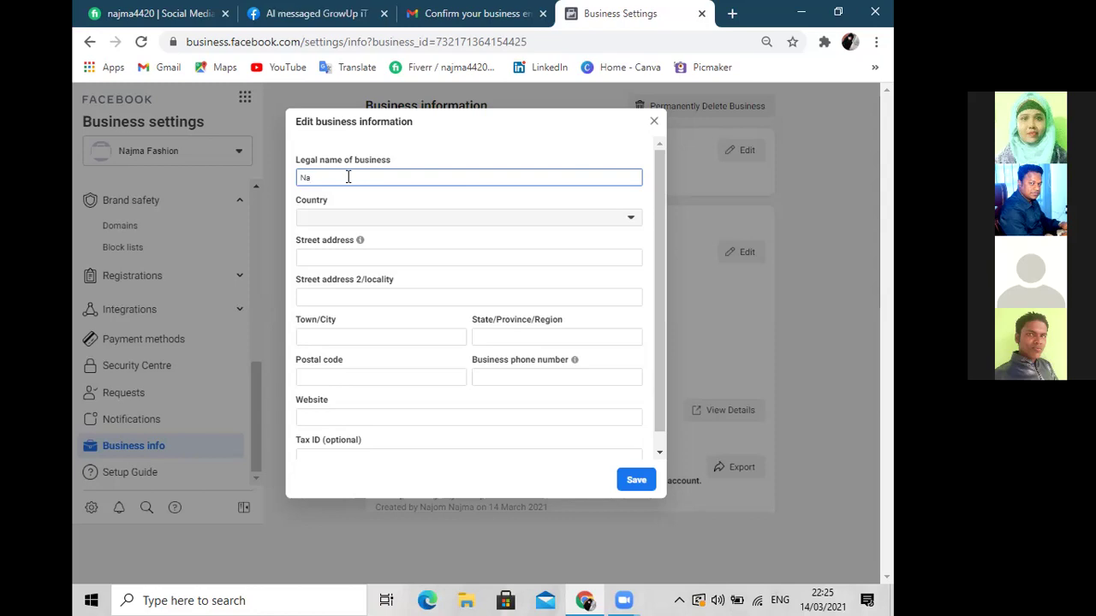
type("jma Fa")
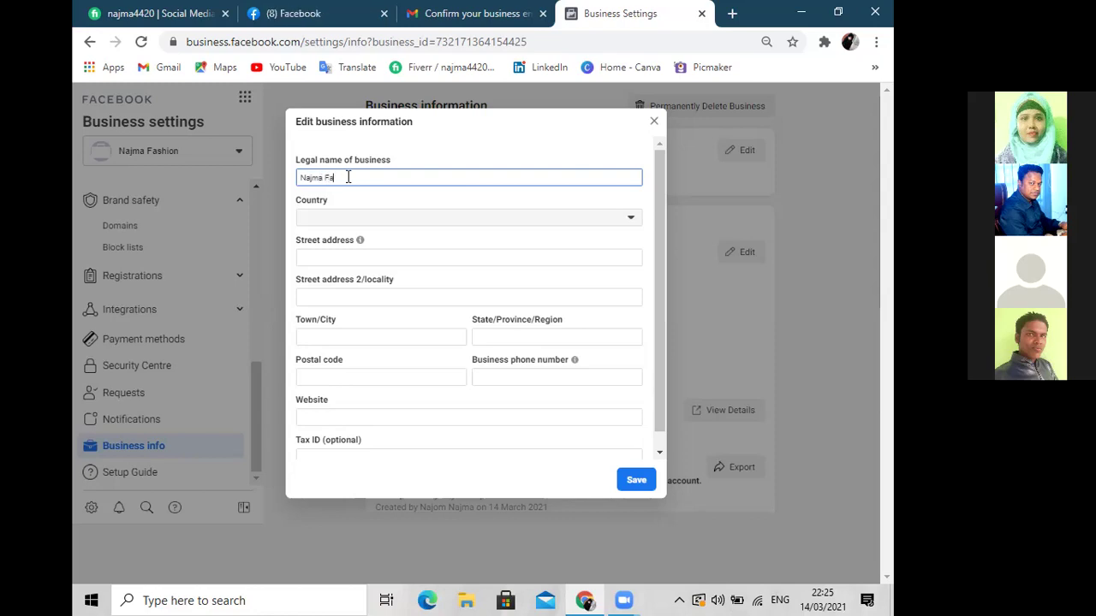
type("sion")
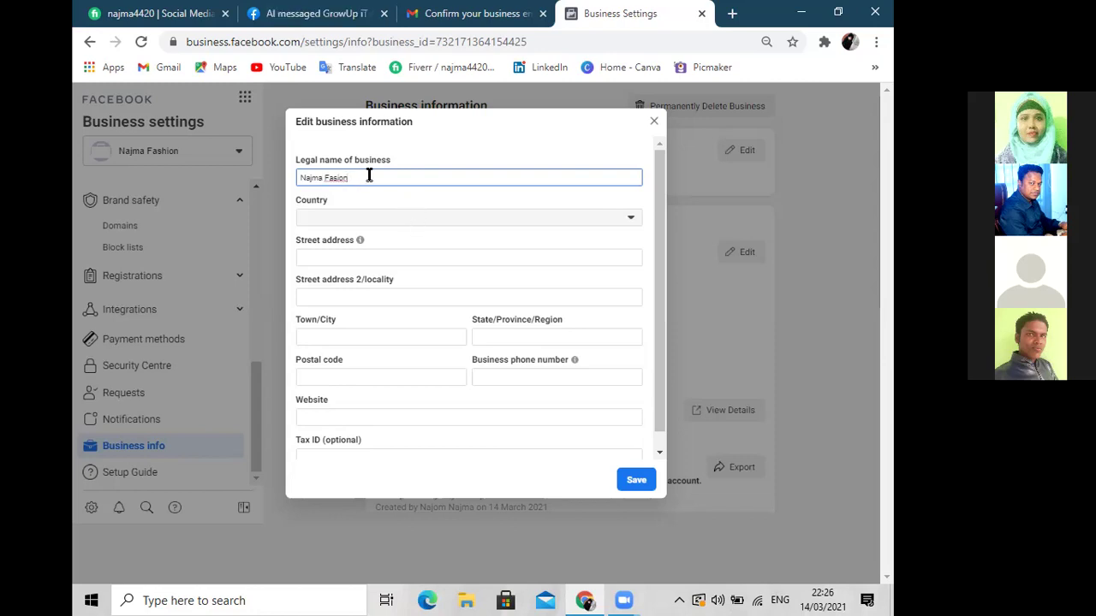
key("BackSpace")
key("BackSpace")
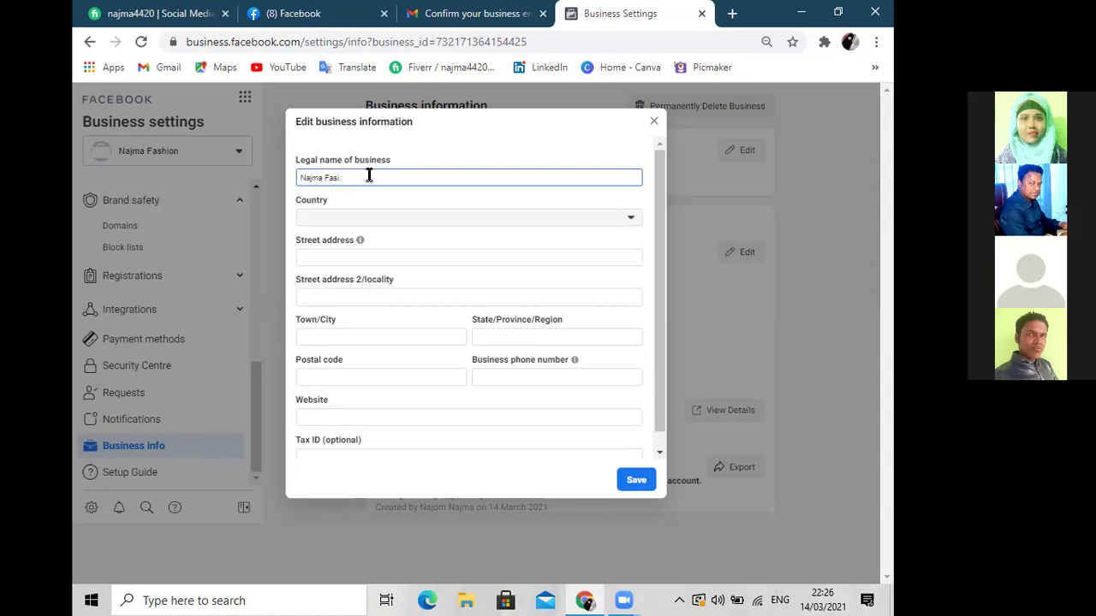
type("h")
key("ctrl+plus")
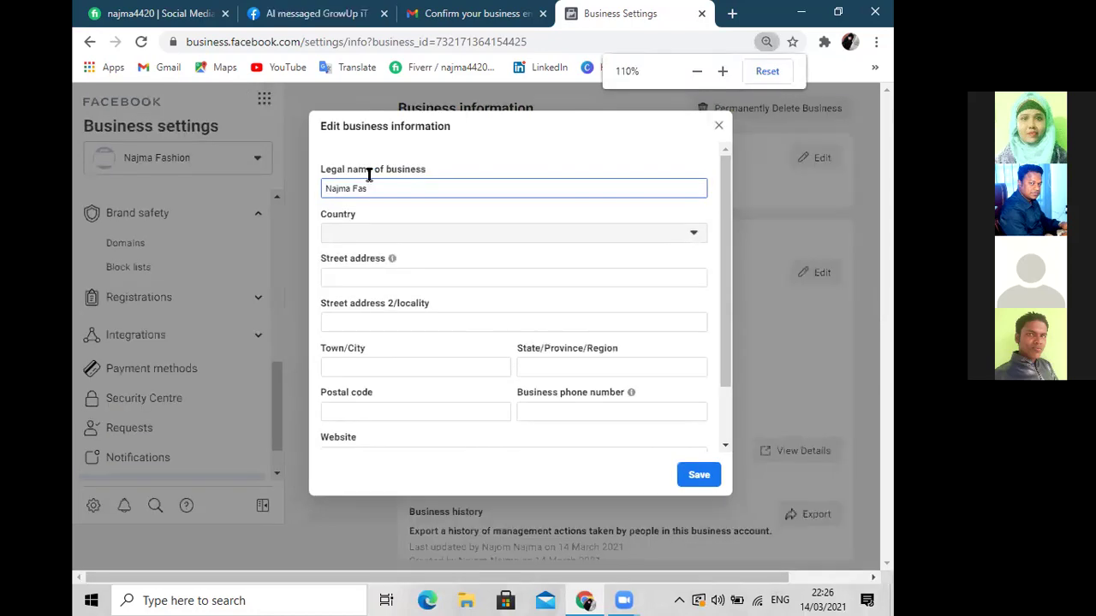
key("ctrl+plus")
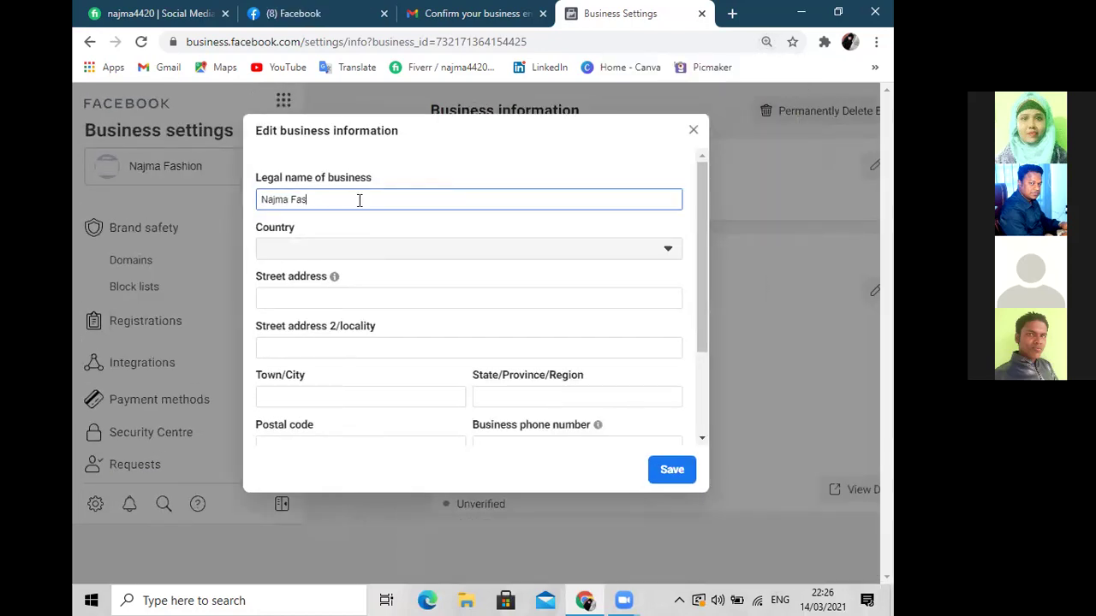
type("hion")
left_click(360, 253)
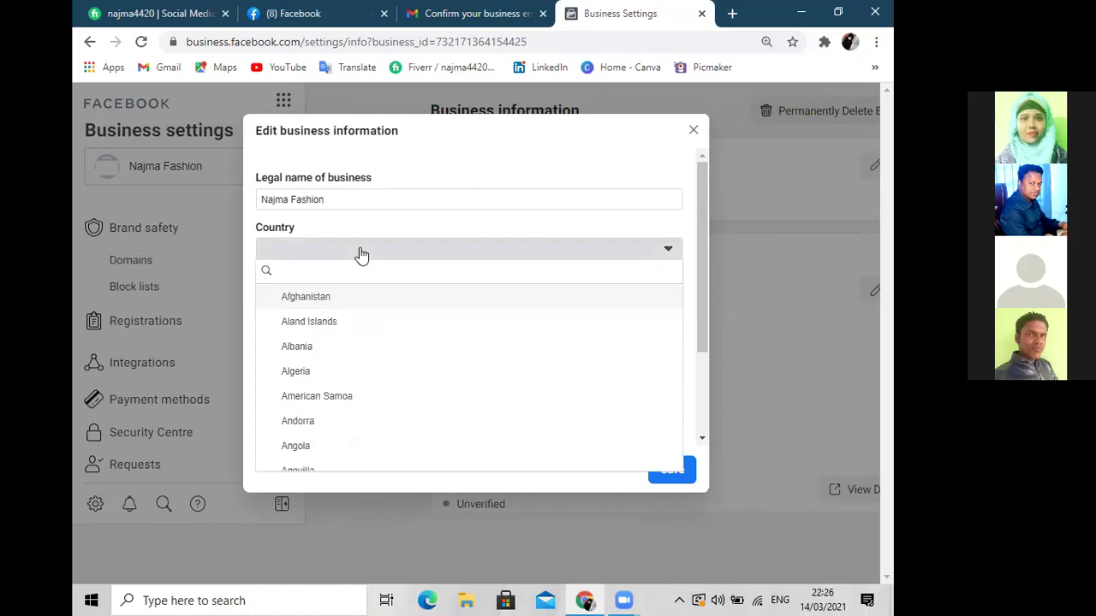
Search 'bang' and choose Bangladesh as the business country
type("b")
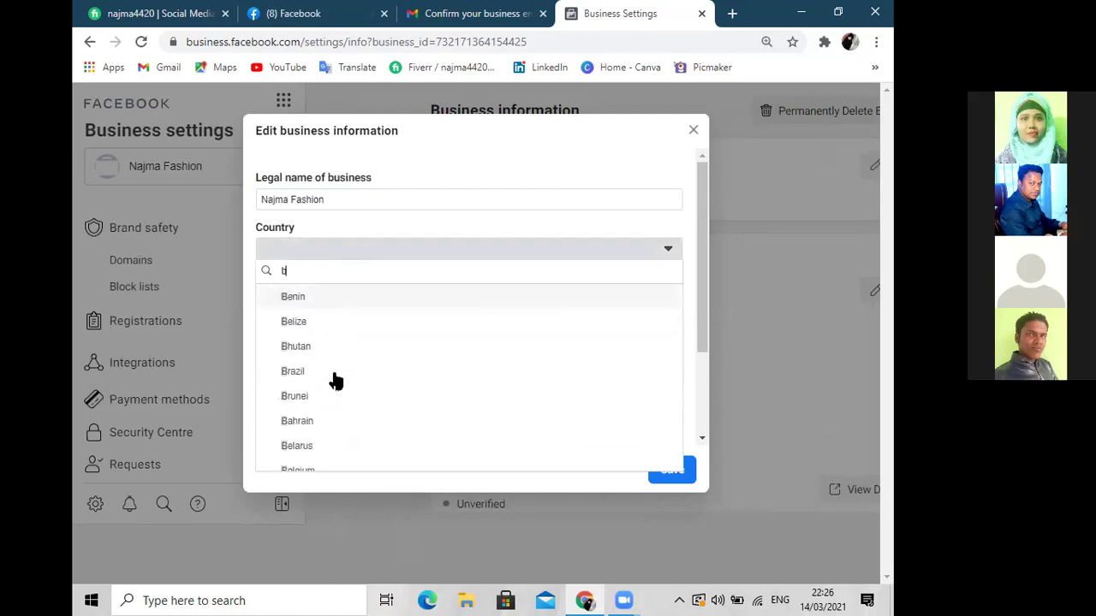
type("ang")
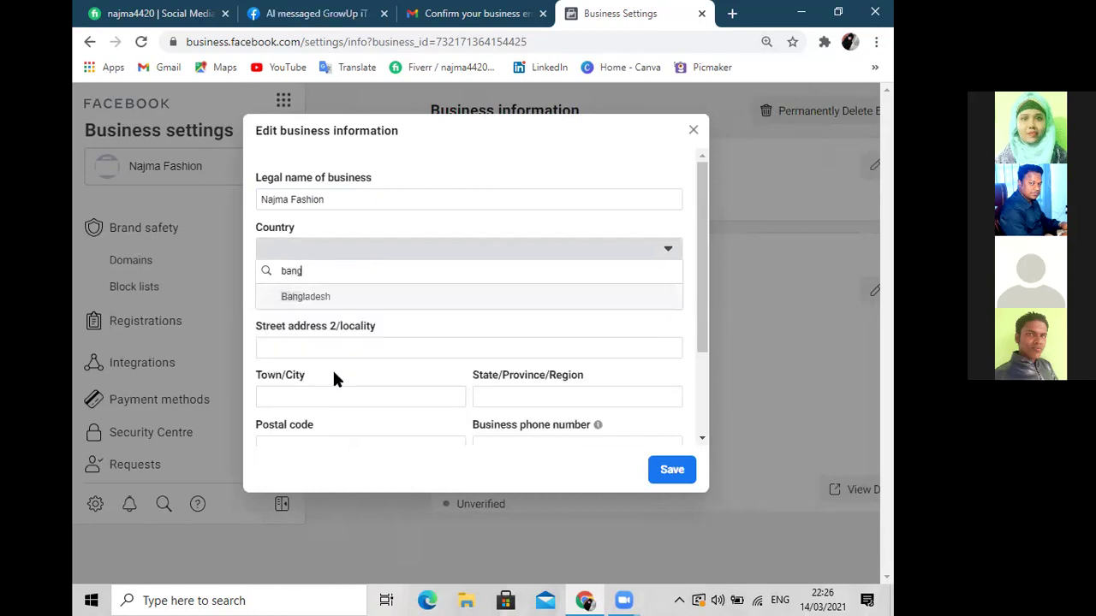
left_click(327, 298)
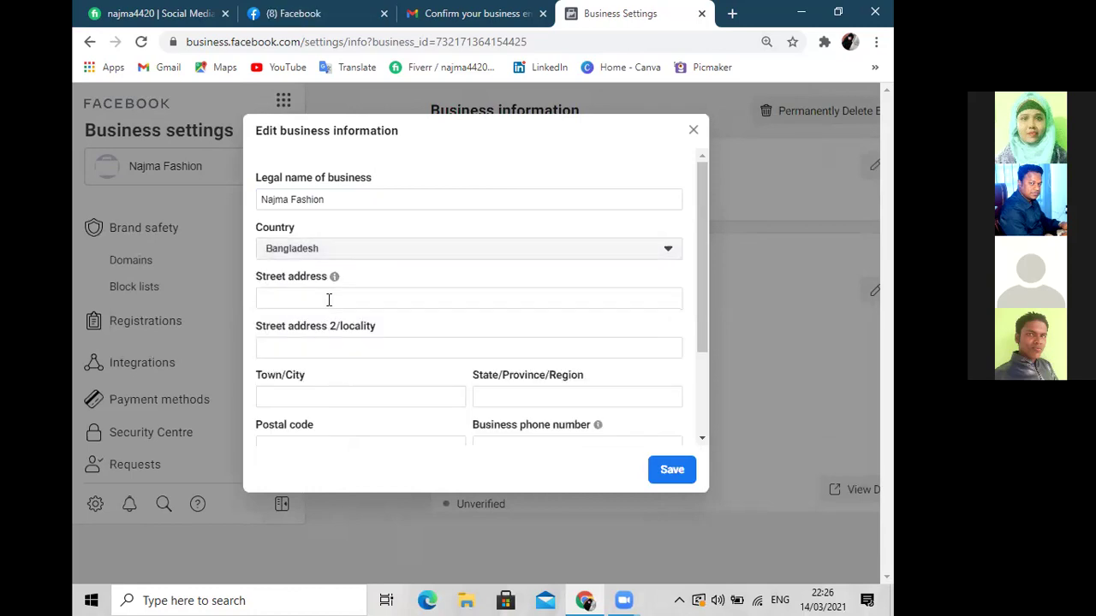
left_click(315, 299)
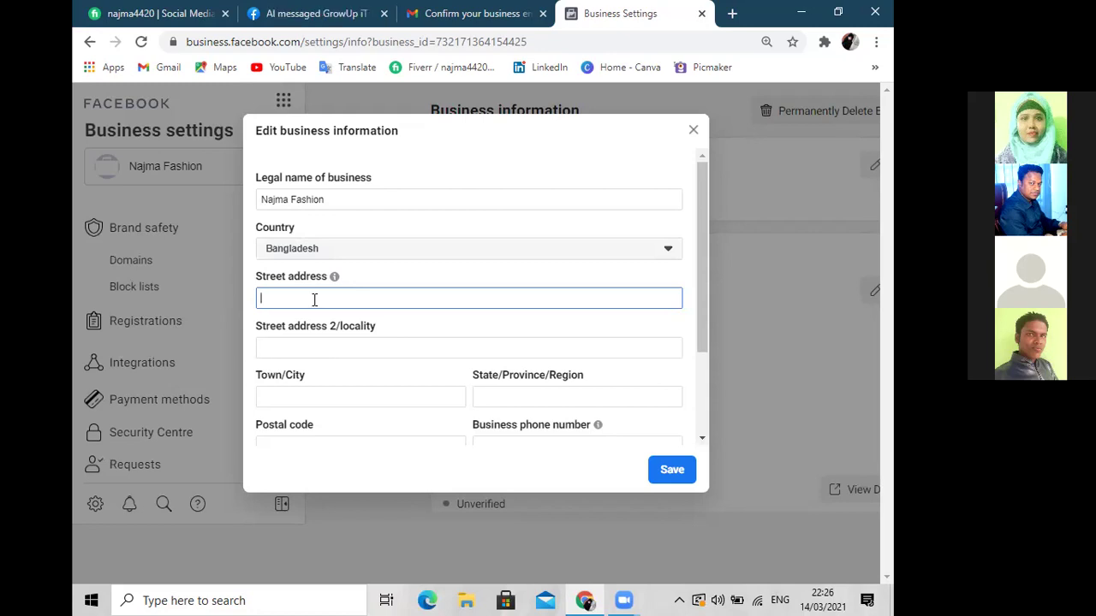
Clear the stray street address text and enter Tarail as the town/city
type("ssasasasas")
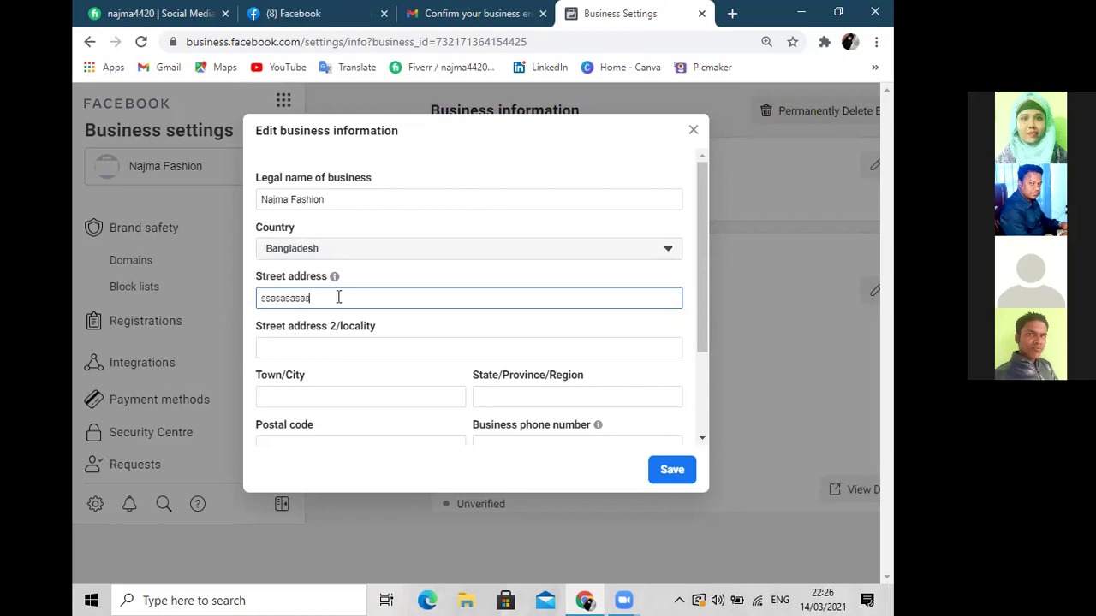
key("BackSpace")
key("BackSpace")
key("BackSpace")
key("BackSpace")
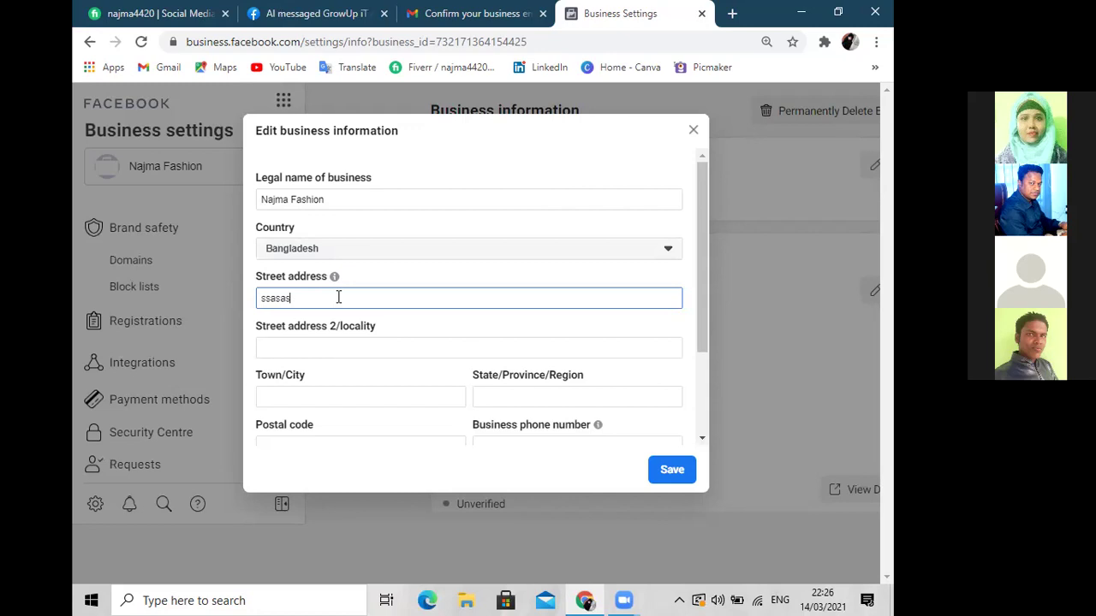
key("BackSpace")
key("BackSpace")
key("BackSpace")
key("BackSpace")
key("BackSpace")
key("BackSpace")
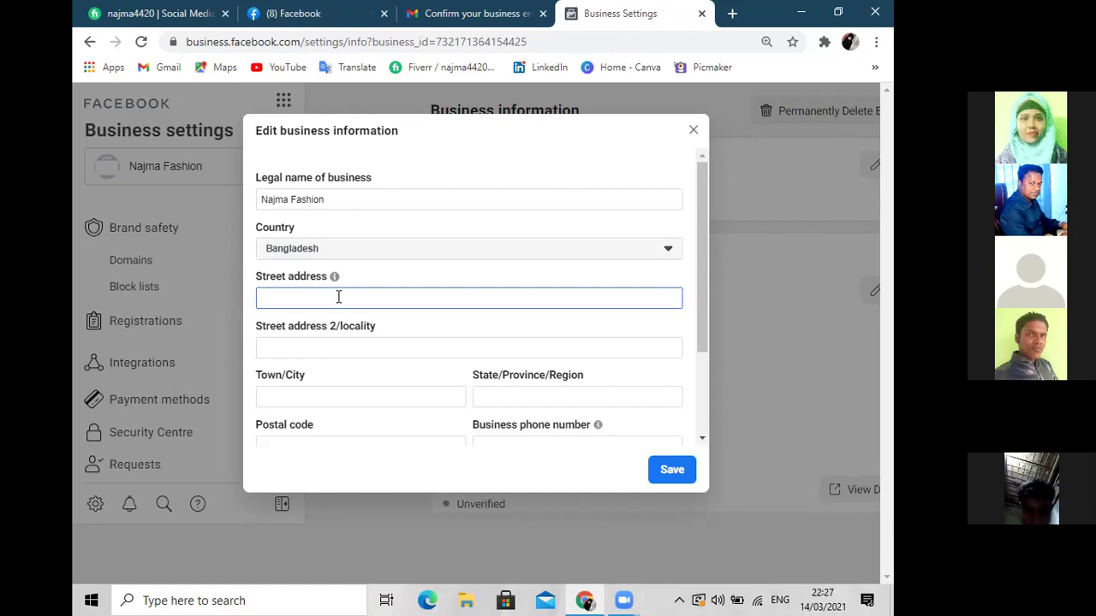
left_click(352, 348)
type("t")
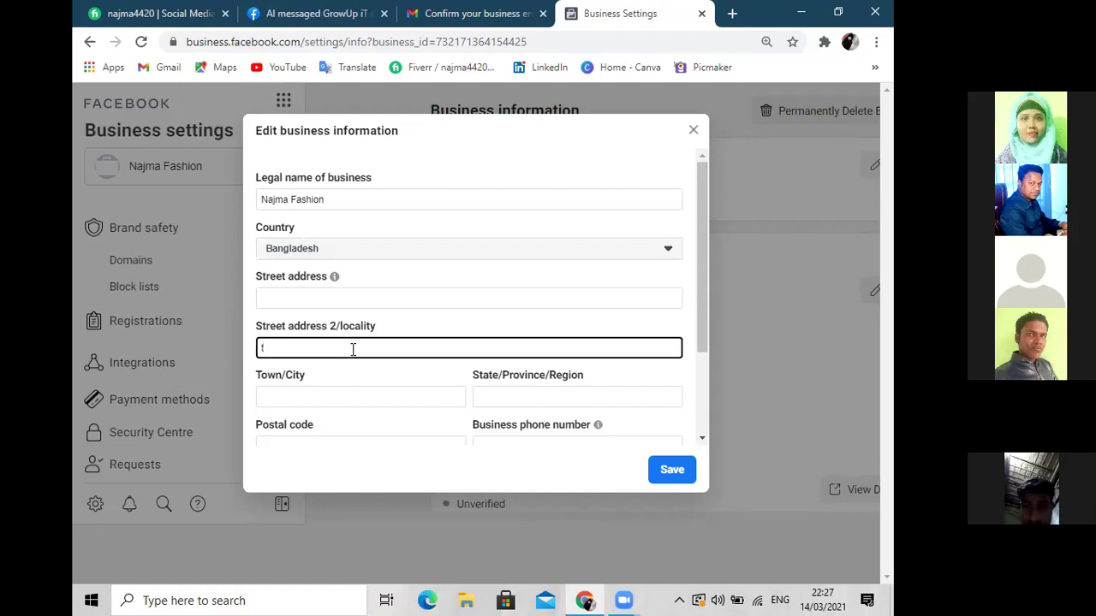
left_click(333, 396)
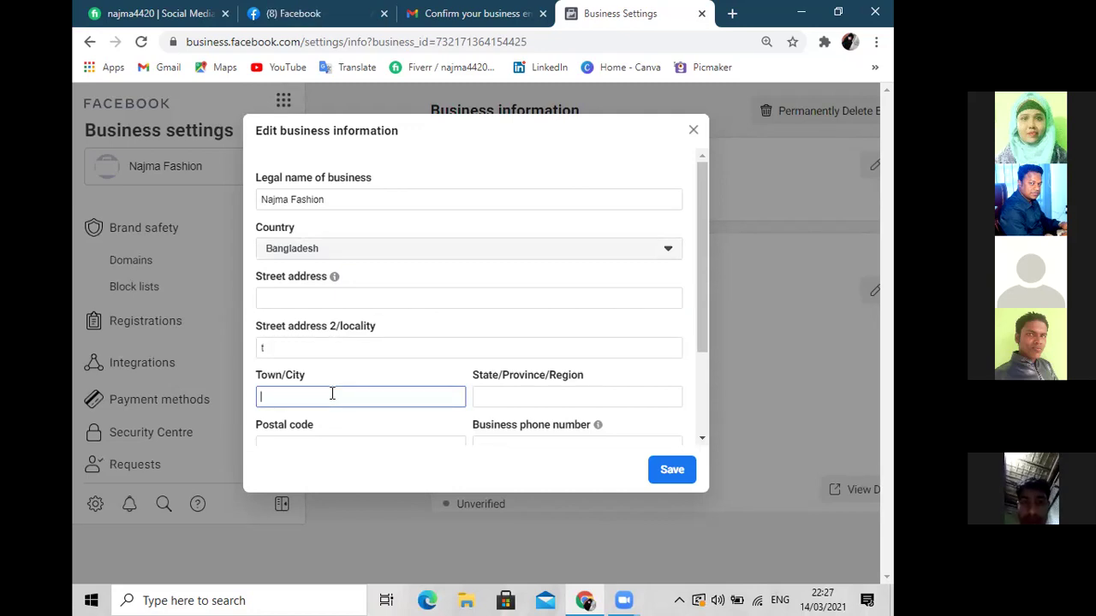
type("Tara")
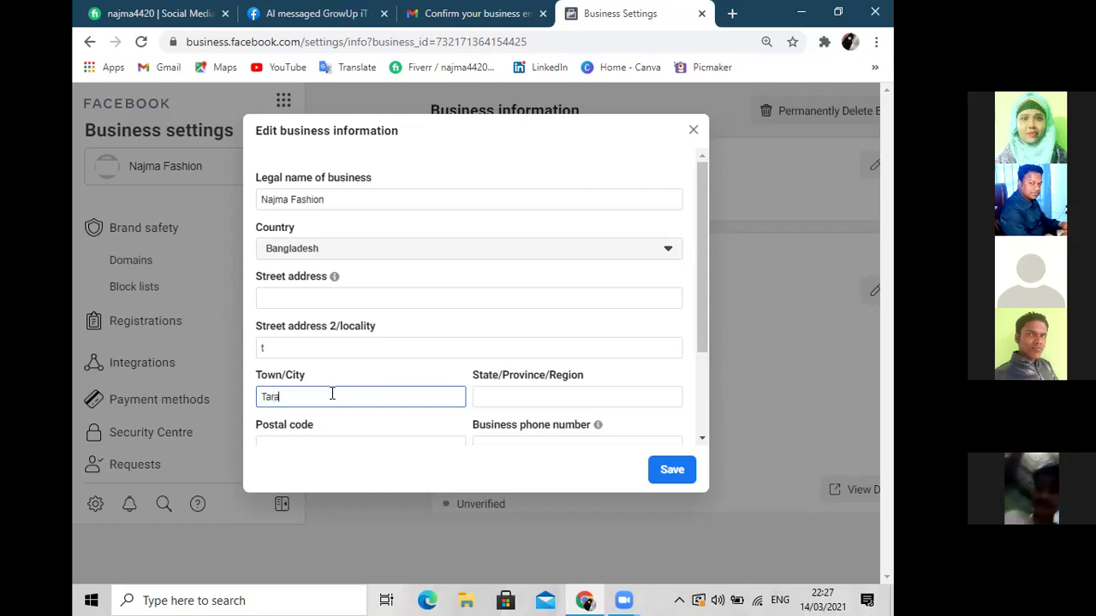
type("il")
Set the region to Dhaka and the postal code to 2316
left_click(534, 397)
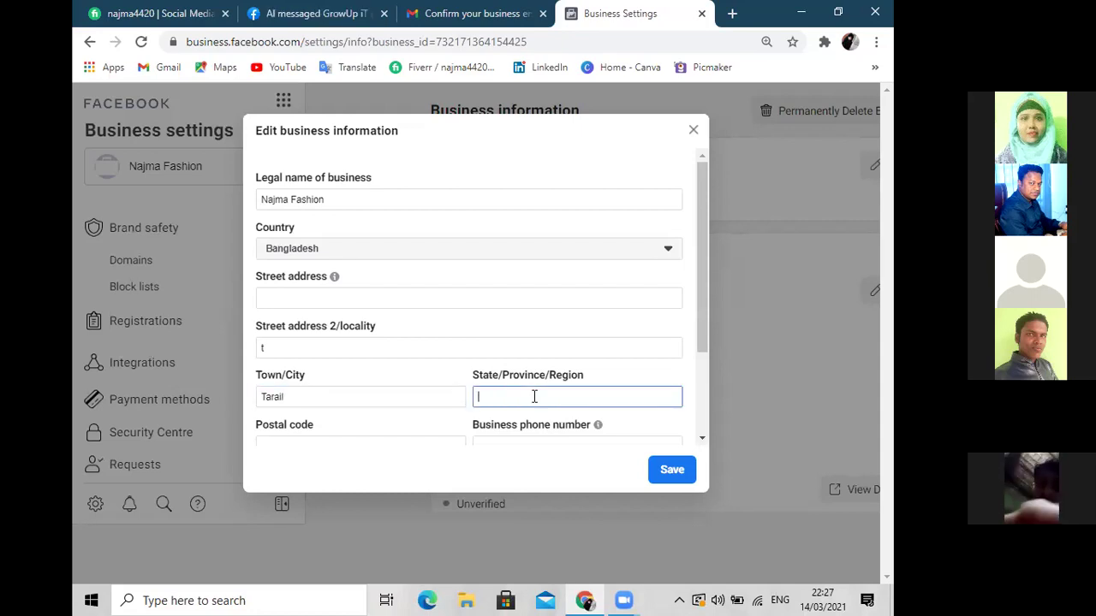
type("D")
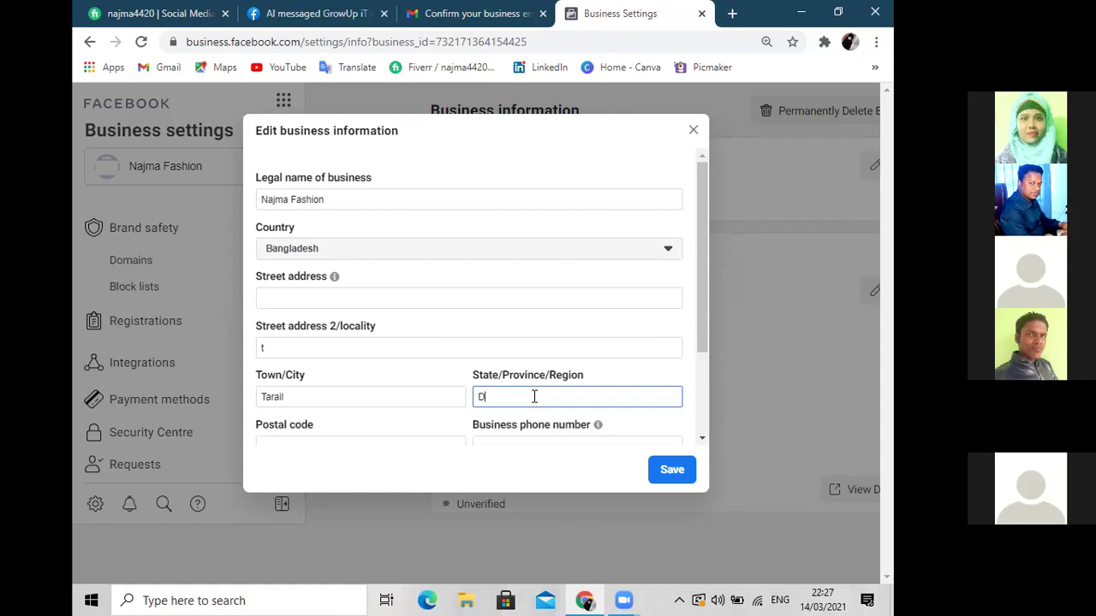
left_click_drag(702, 296, 701, 335)
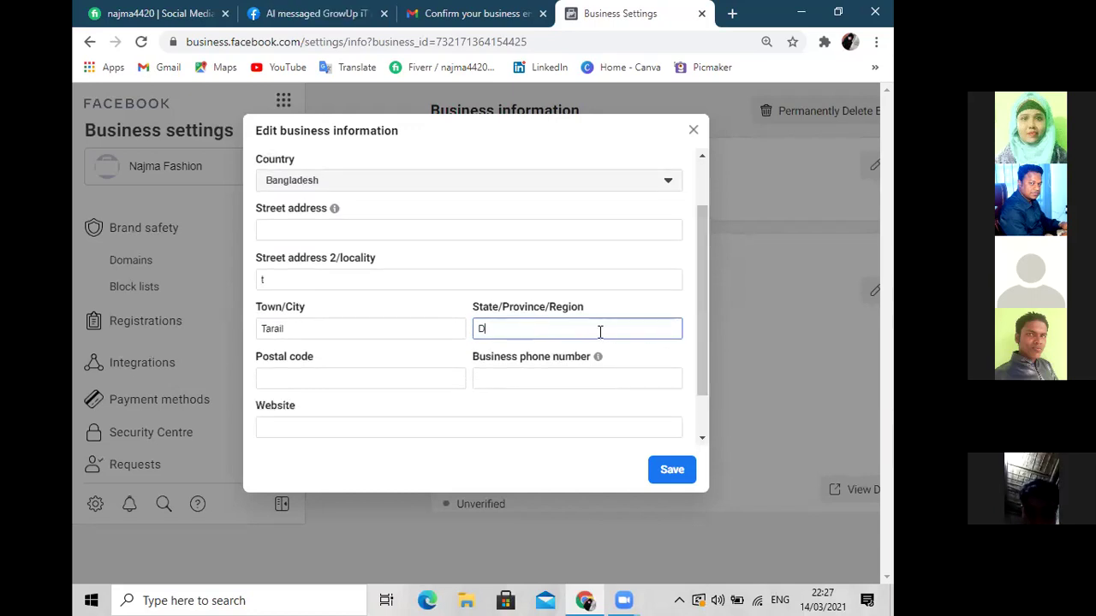
type("ha")
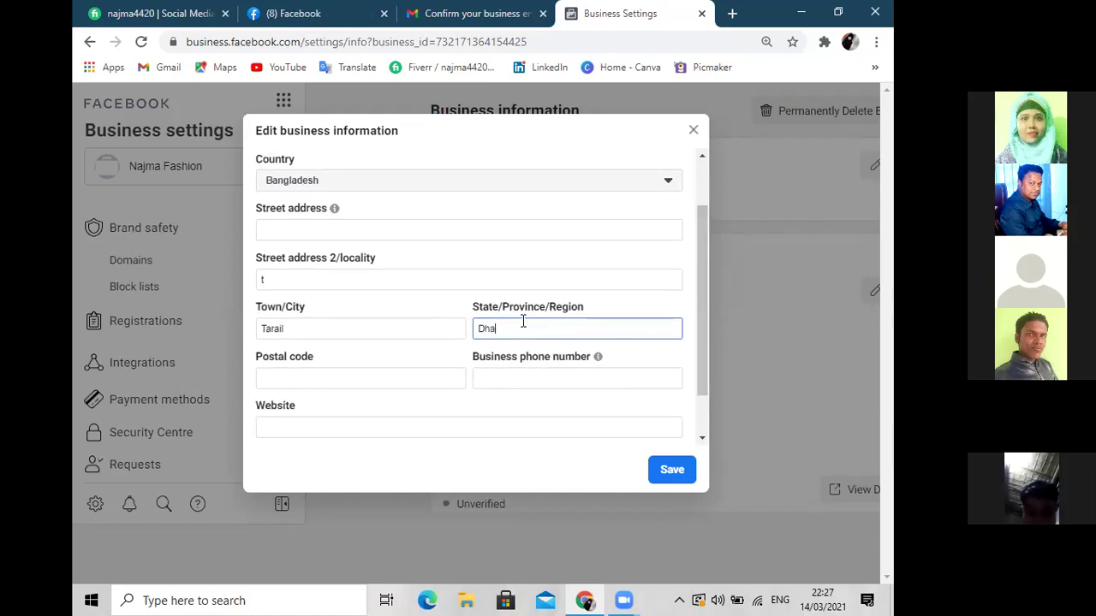
type("ka")
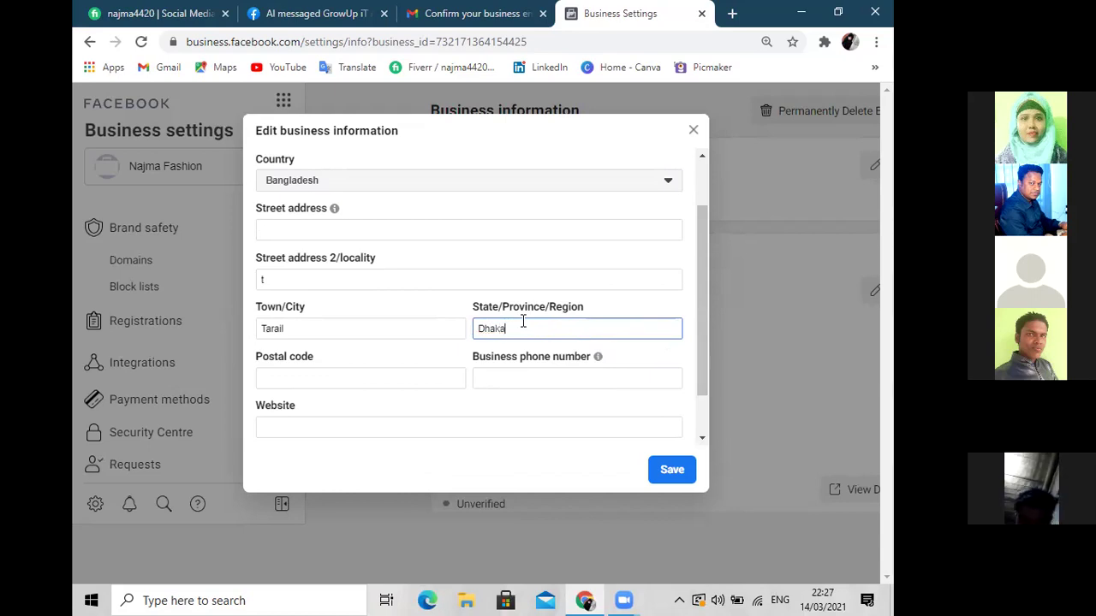
left_click(333, 387)
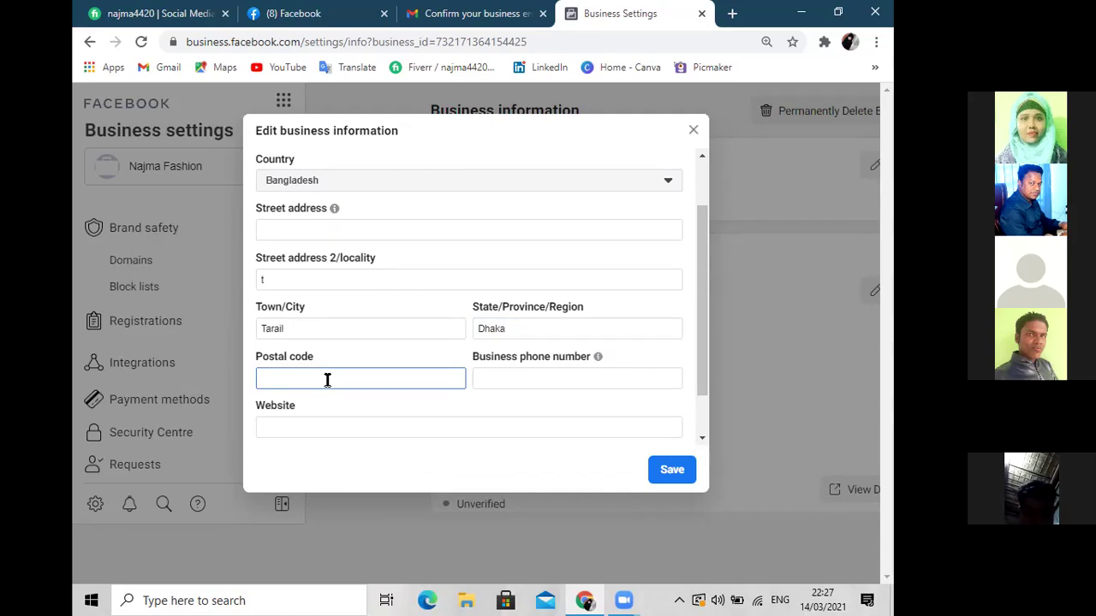
type("1614")
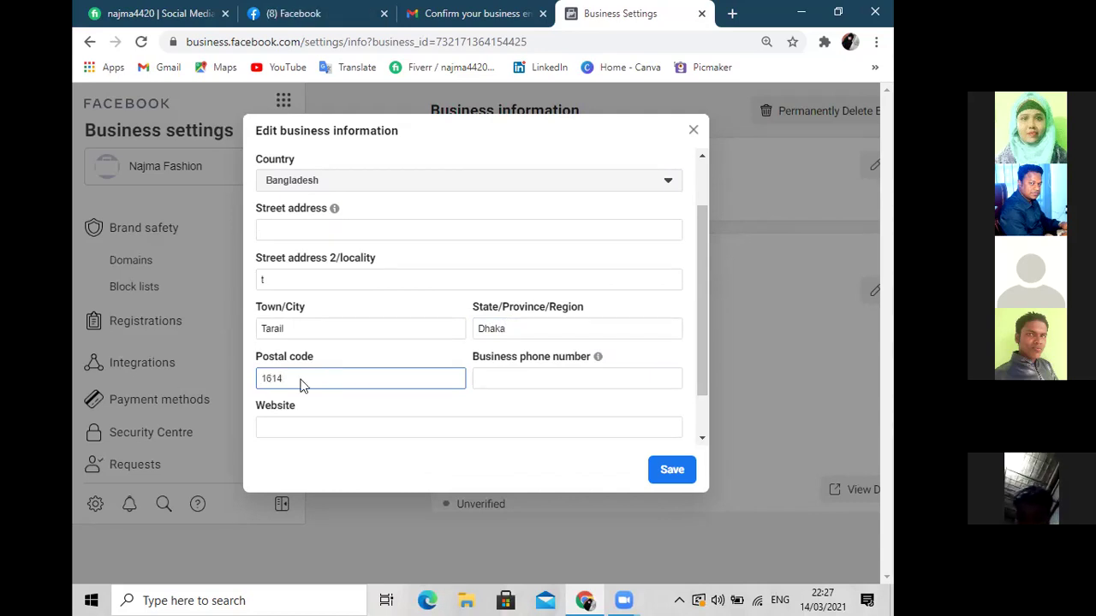
left_click_drag(285, 377, 250, 378)
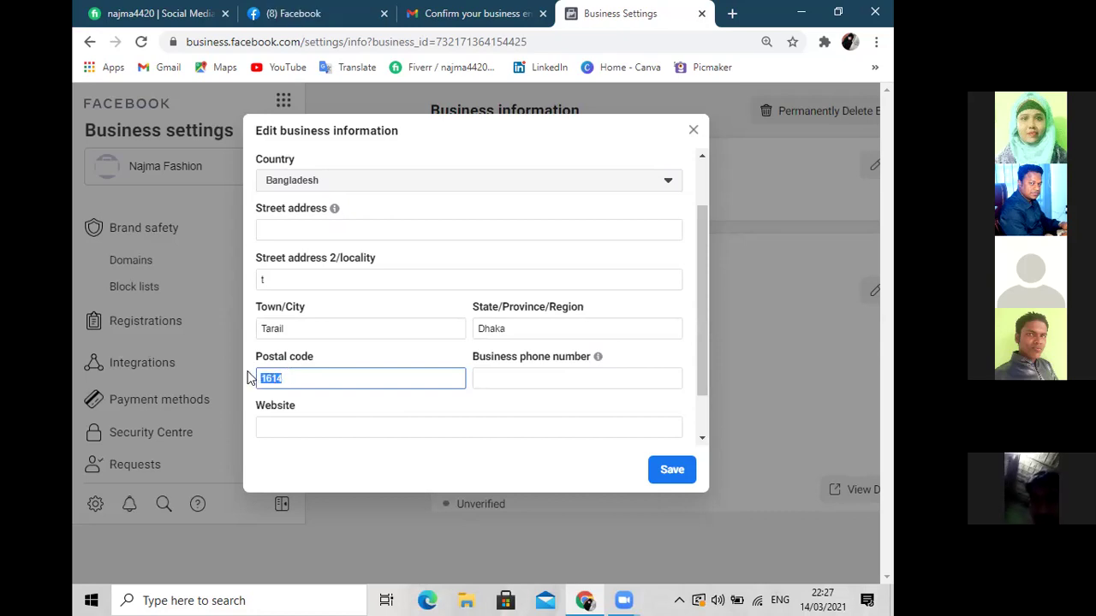
key("BackSpace")
type("2316")
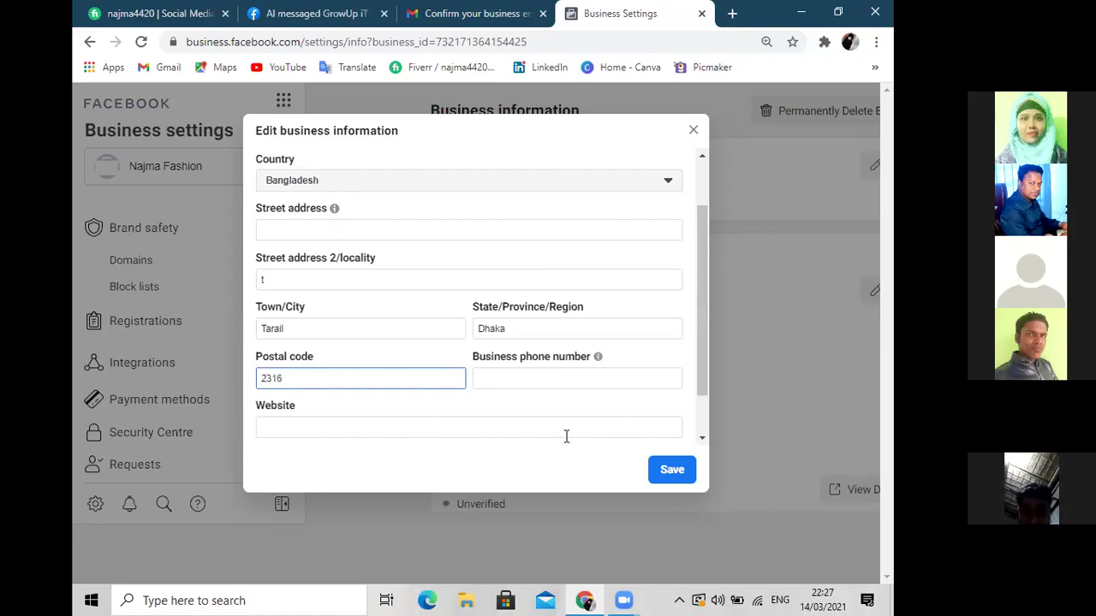
Enter the business phone number
left_click(520, 374)
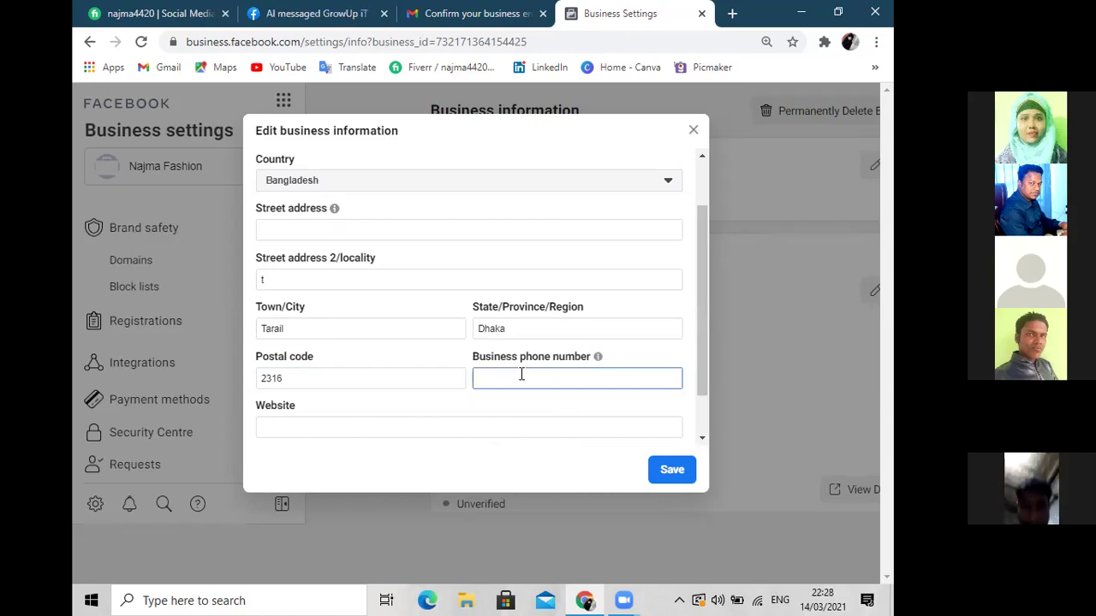
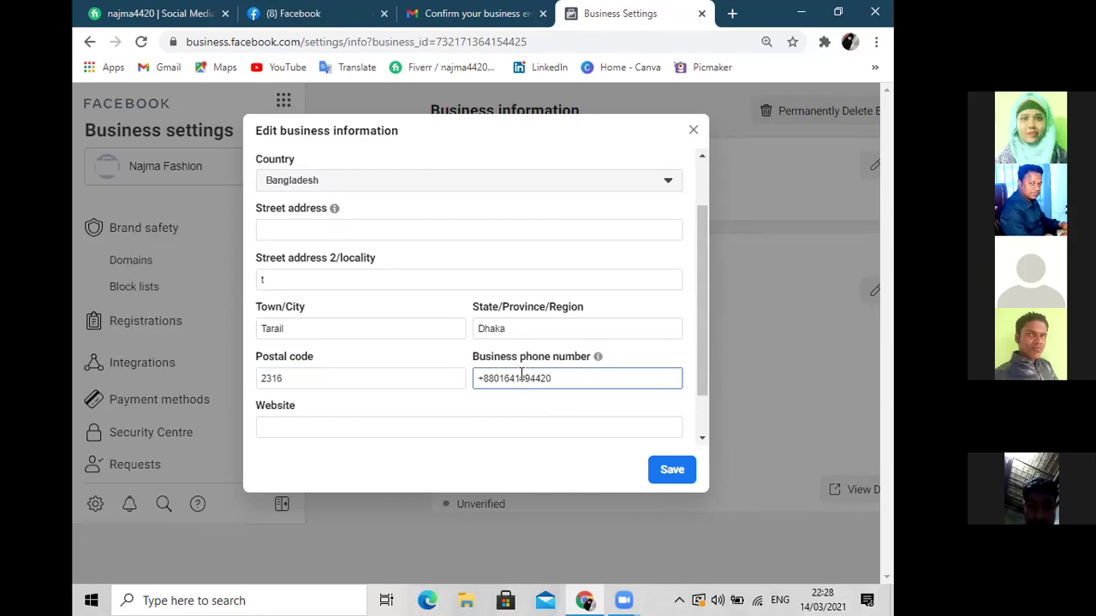
left_click(287, 231)
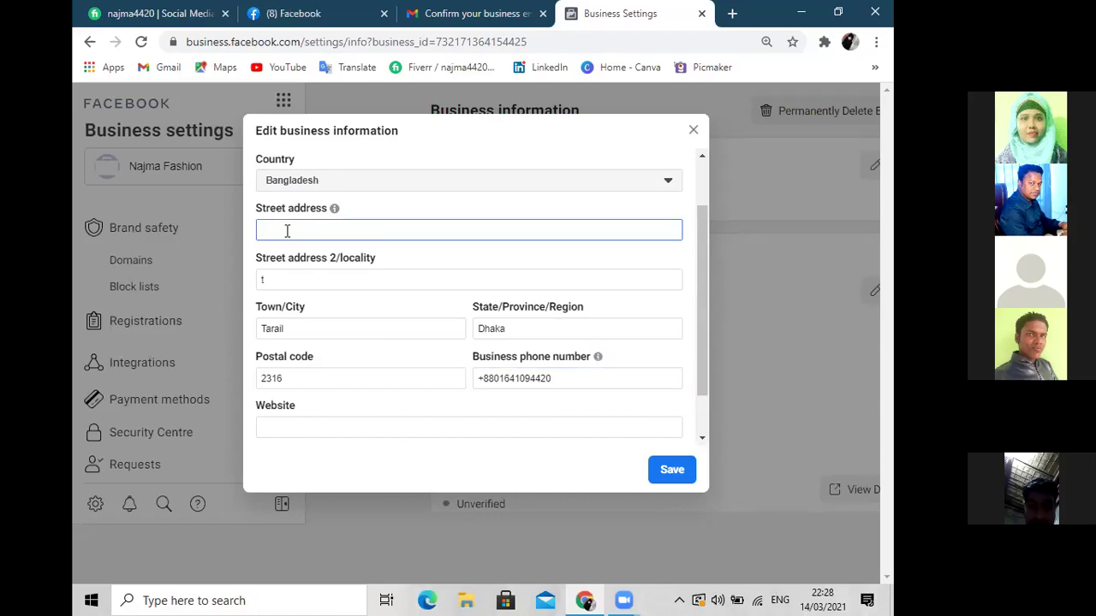
Set the street address to 'Tarail, kishorgonj' and paste it into the locality line
type("Tarail")
double_click(286, 230)
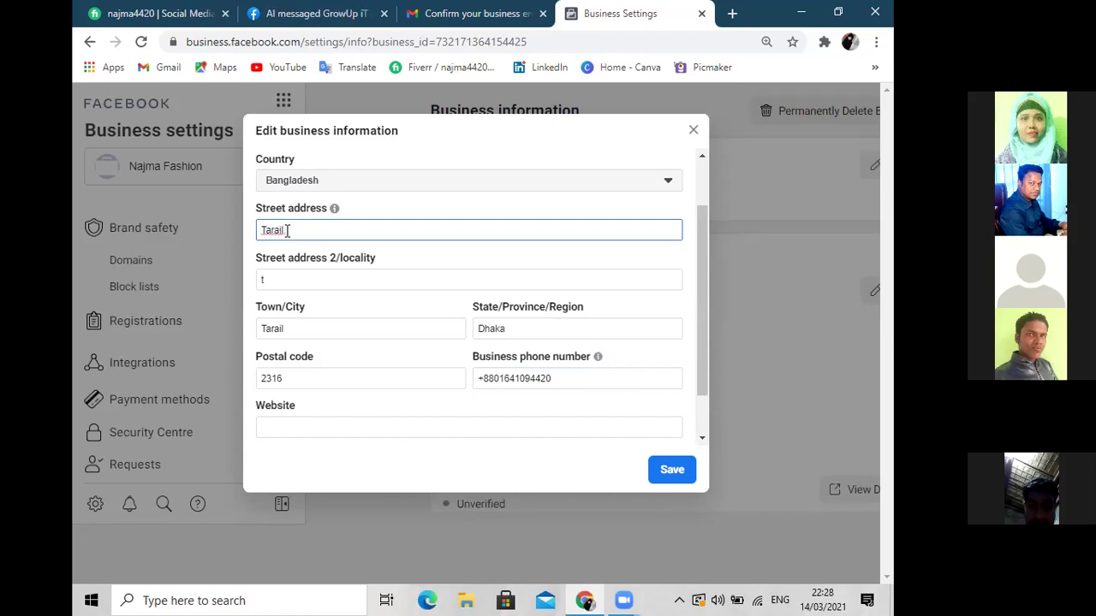
type(", kishorgon")
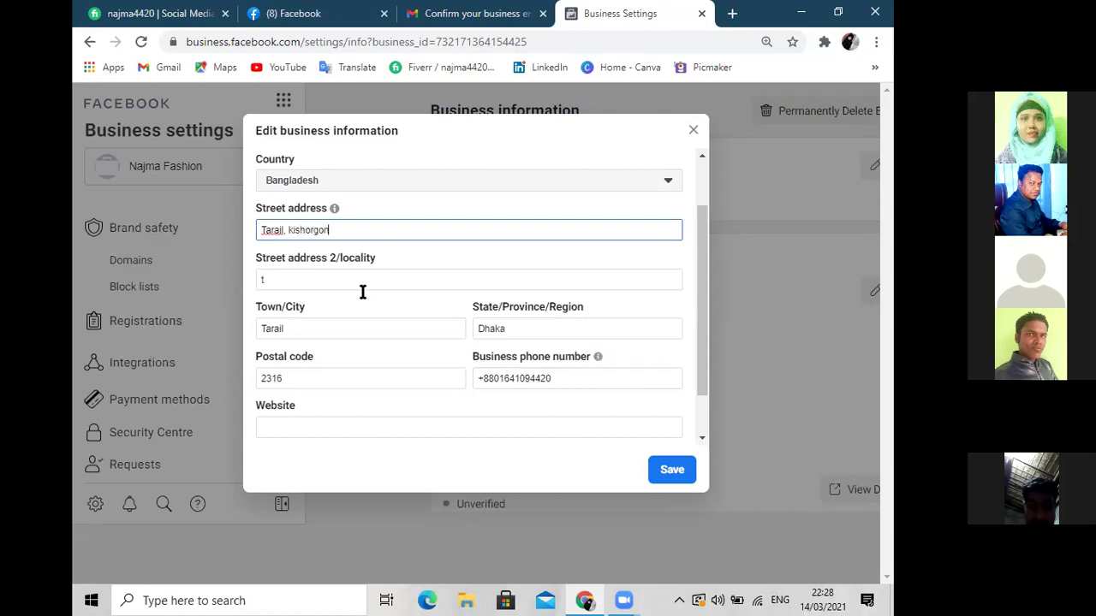
type("j")
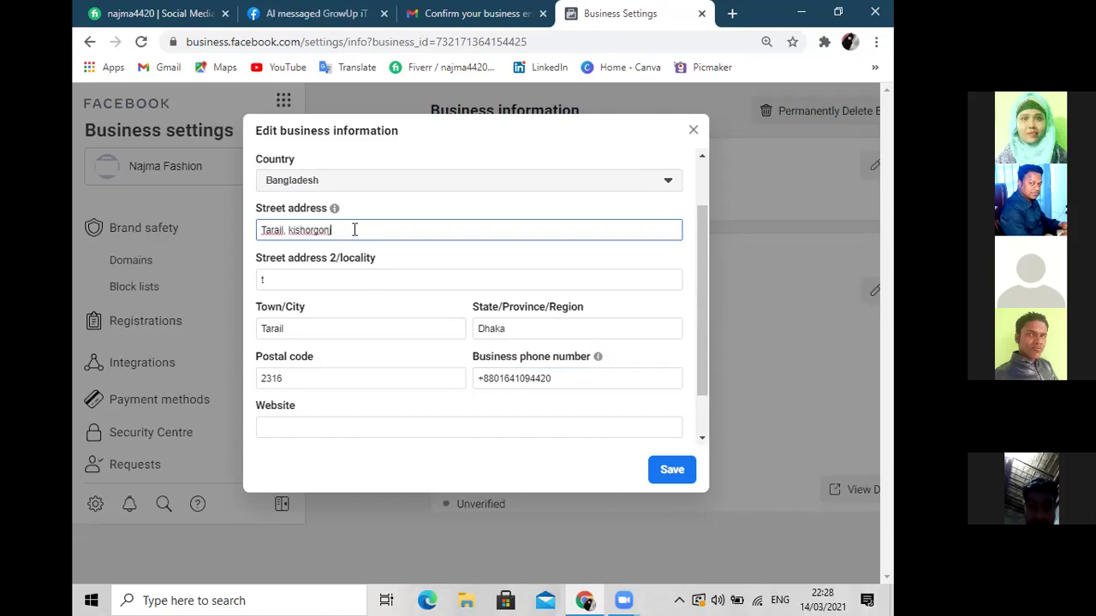
left_click_drag(338, 230, 262, 230)
key("ctrl+c")
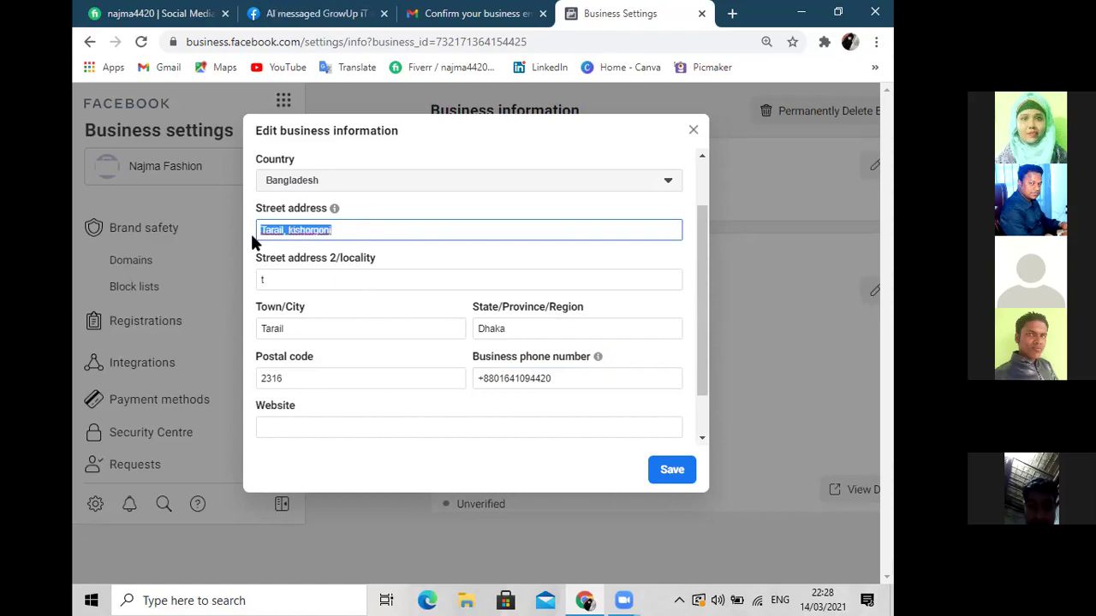
left_click(279, 279)
double_click(279, 279)
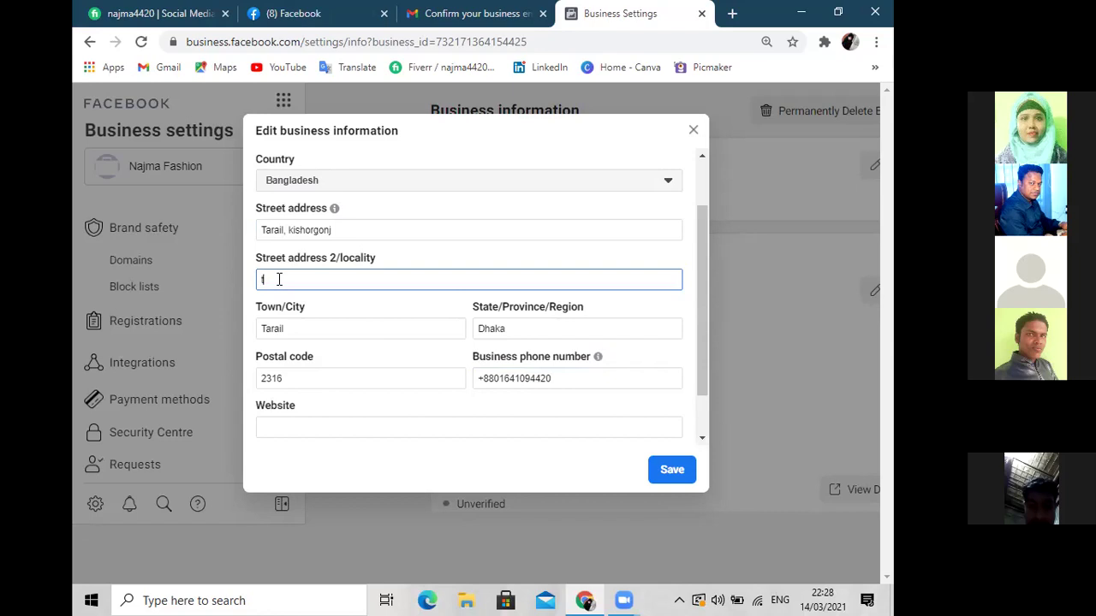
key("ctrl+v")
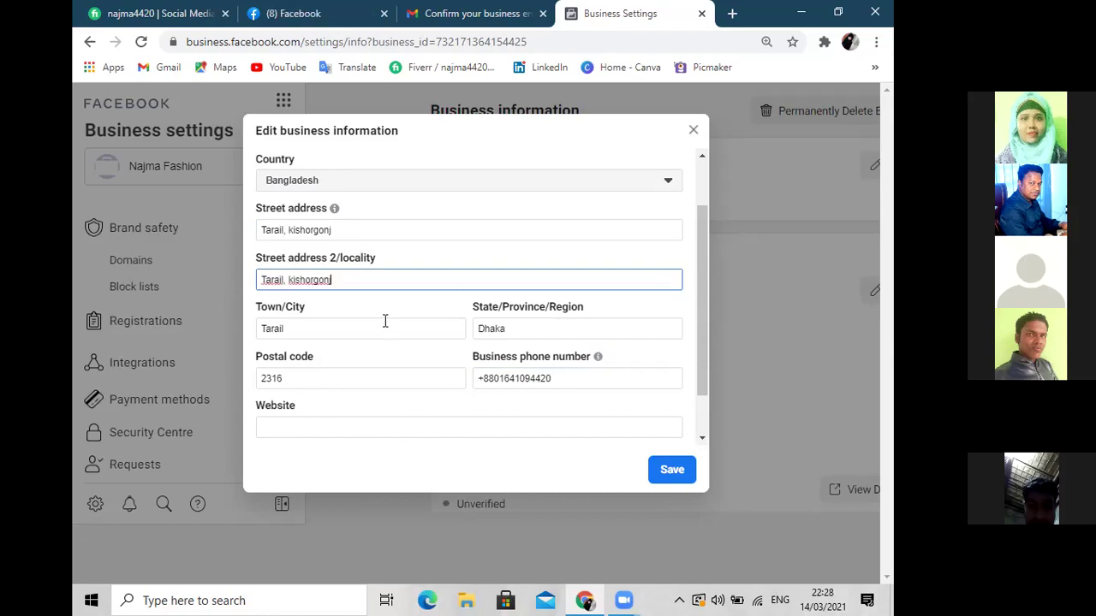
left_click(324, 426)
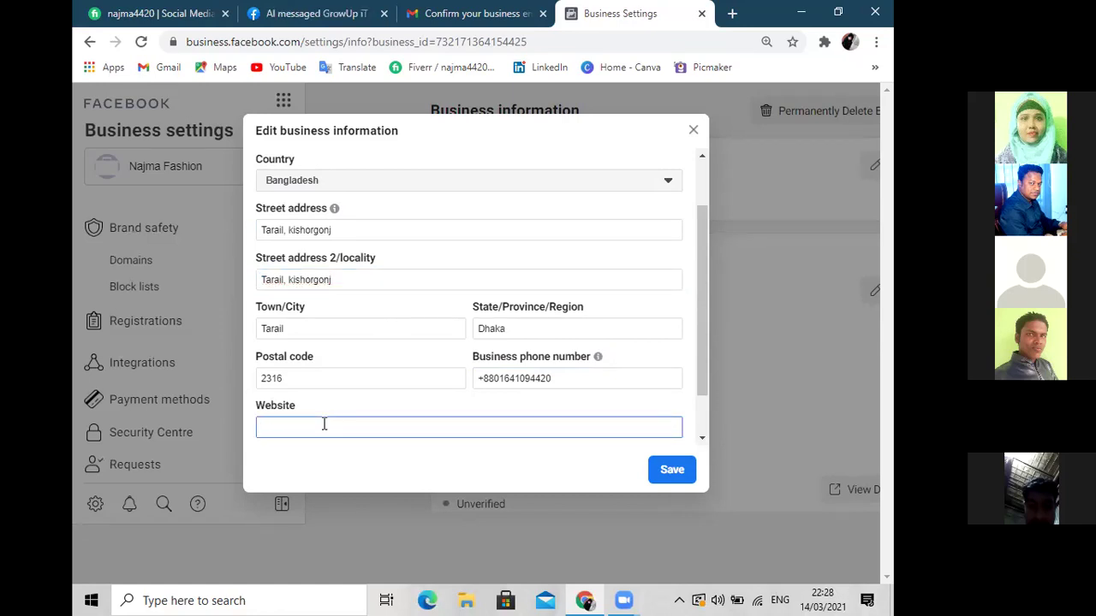
type("www.najma")
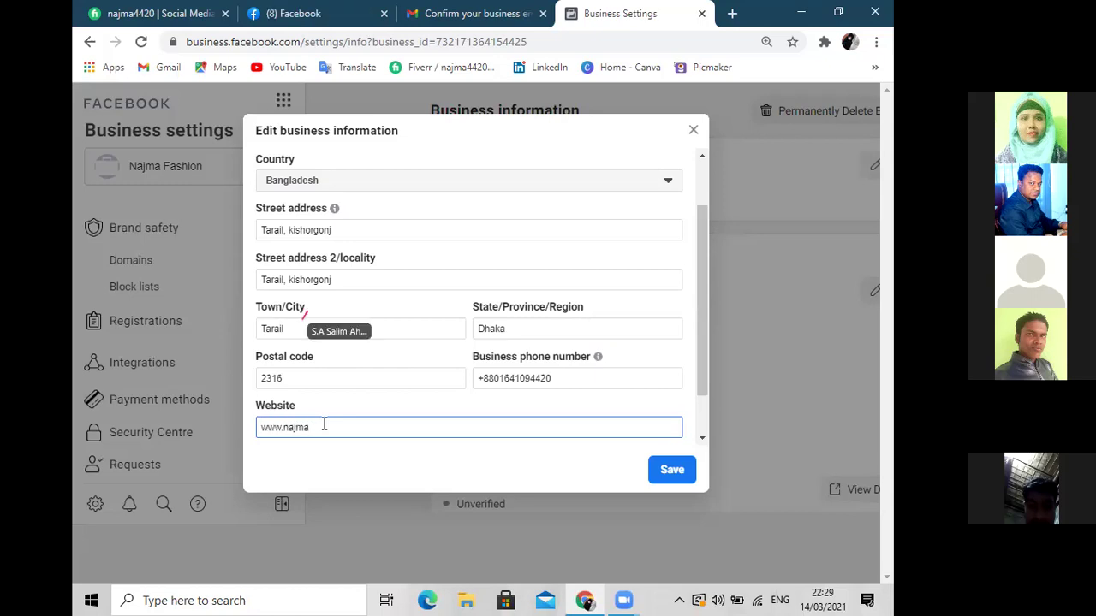
type("fashion.")
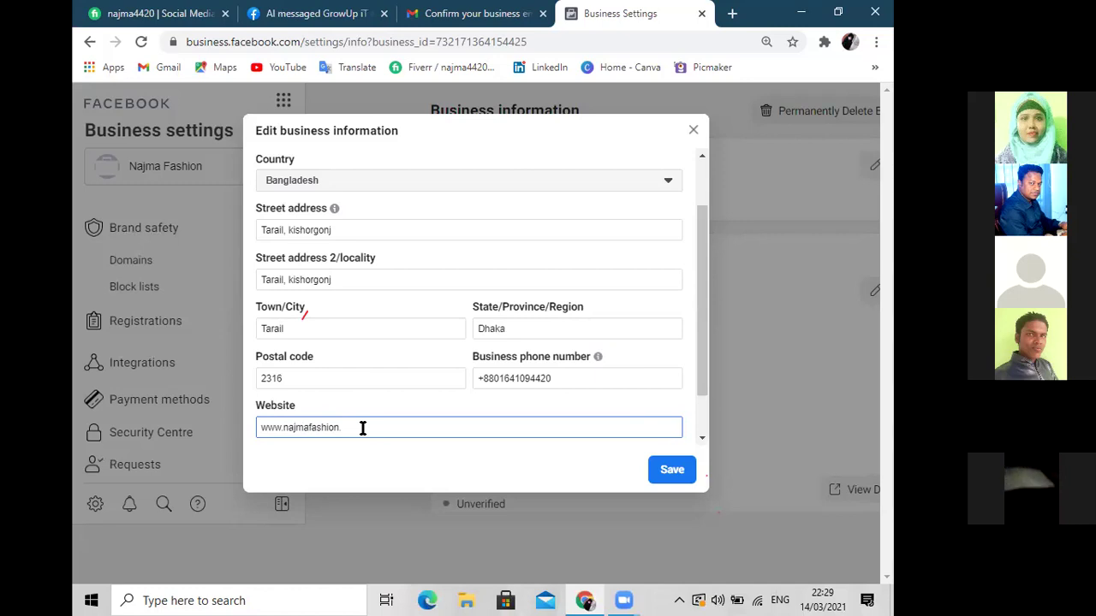
type("com")
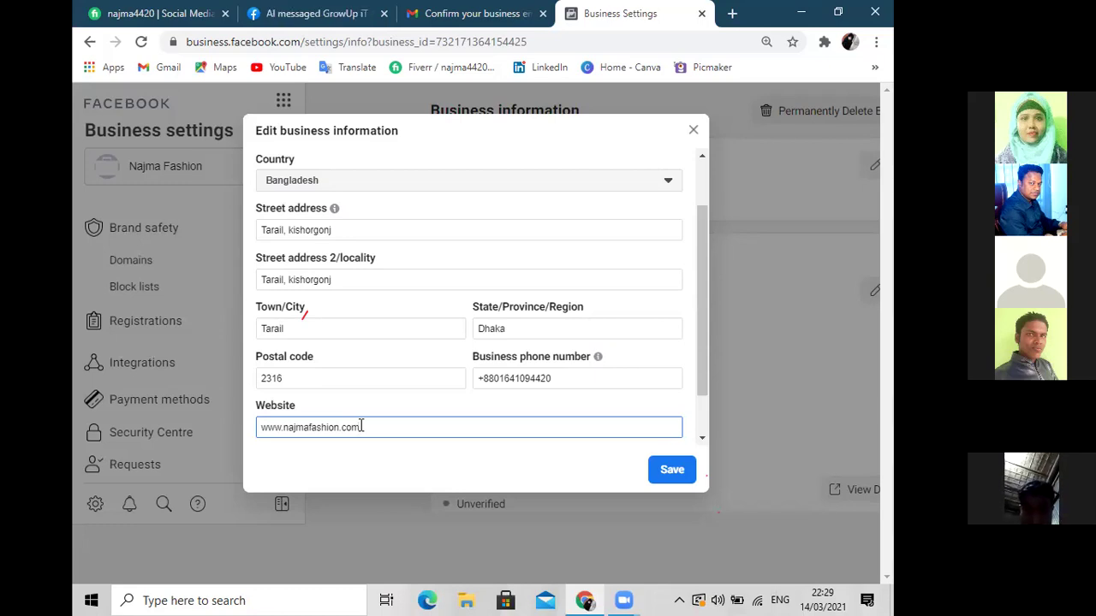
left_click(668, 476)
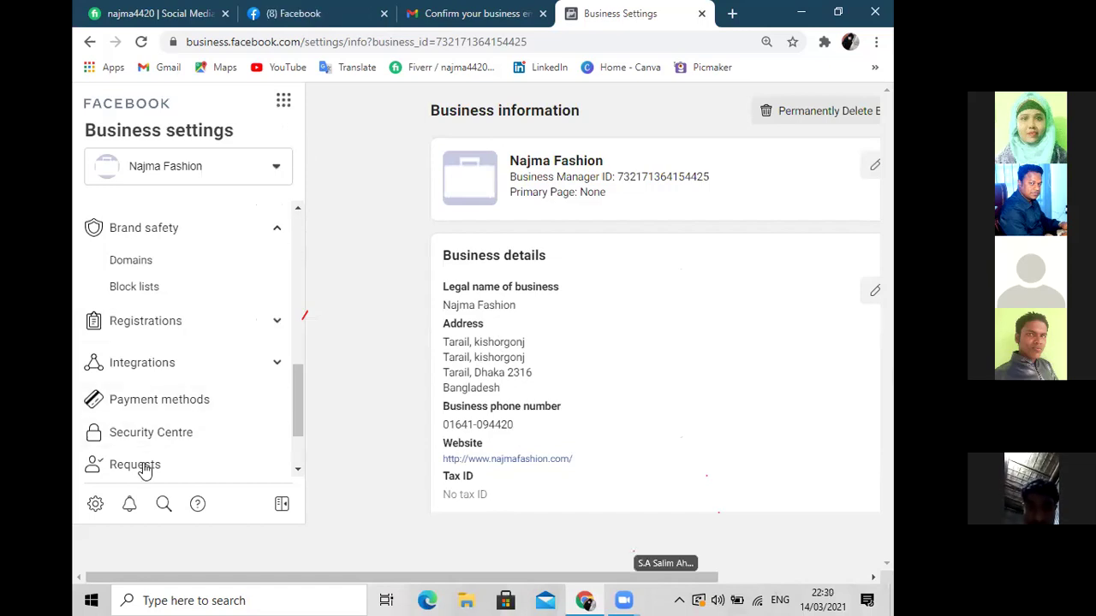
Scroll the Business info page to review the saved address, phone and website
scroll(153, 454, "down", 2)
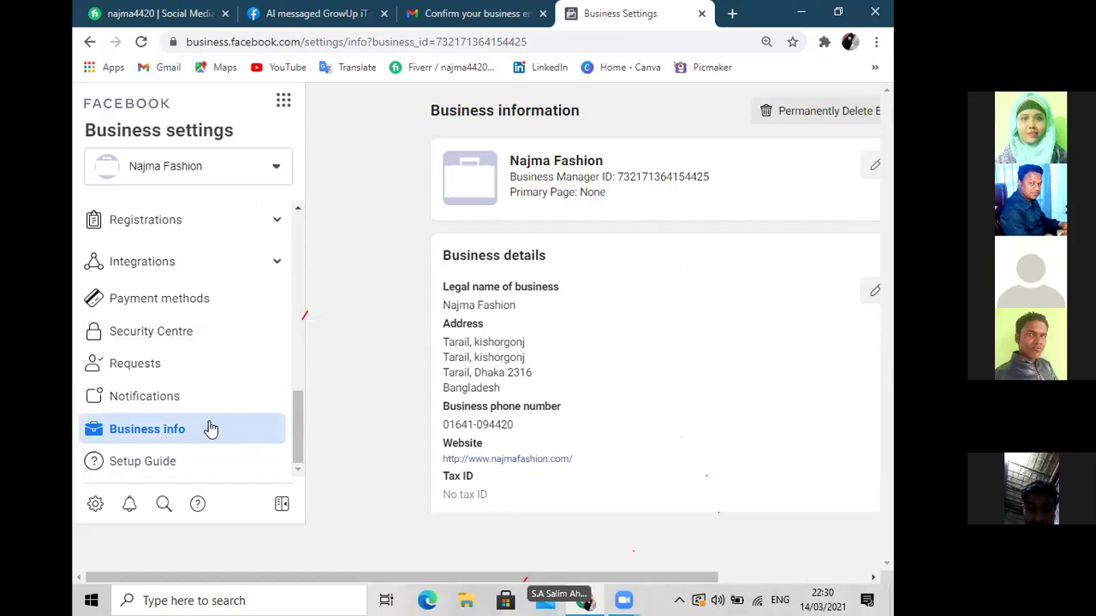
scroll(510, 419, "down", 3)
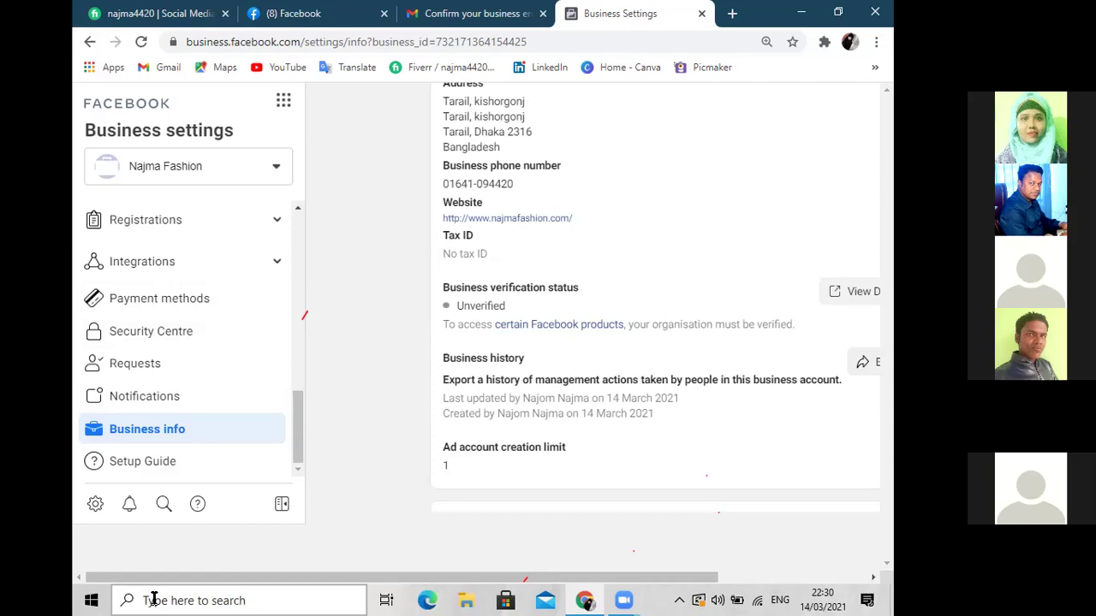
left_click_drag(299, 426, 289, 238)
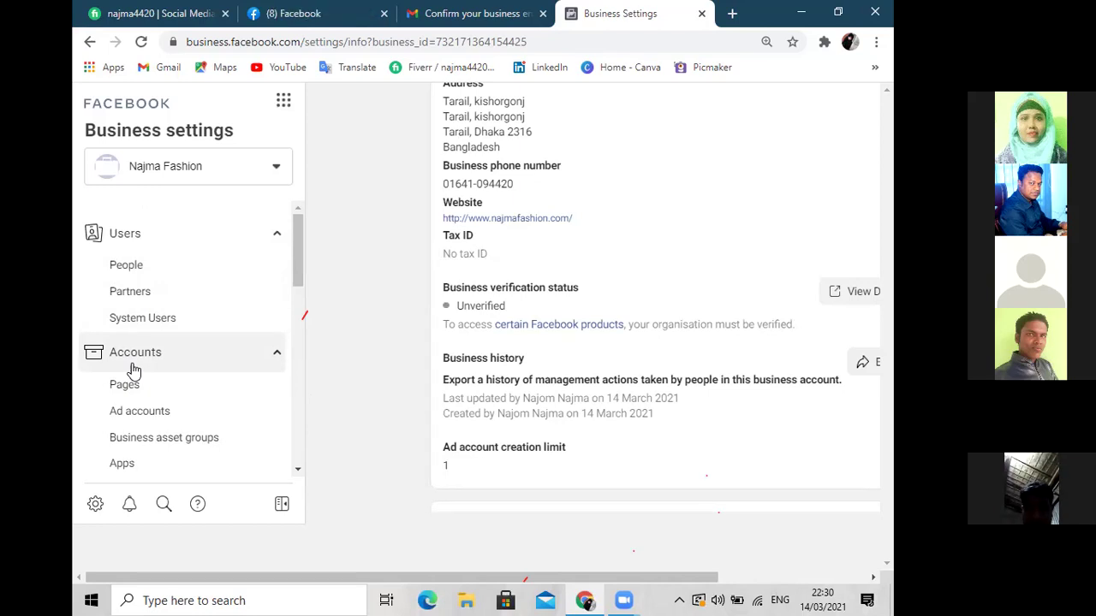
Check the Ad accounts list, confirming Najma Fashion has no ad accounts yet
left_click(149, 415)
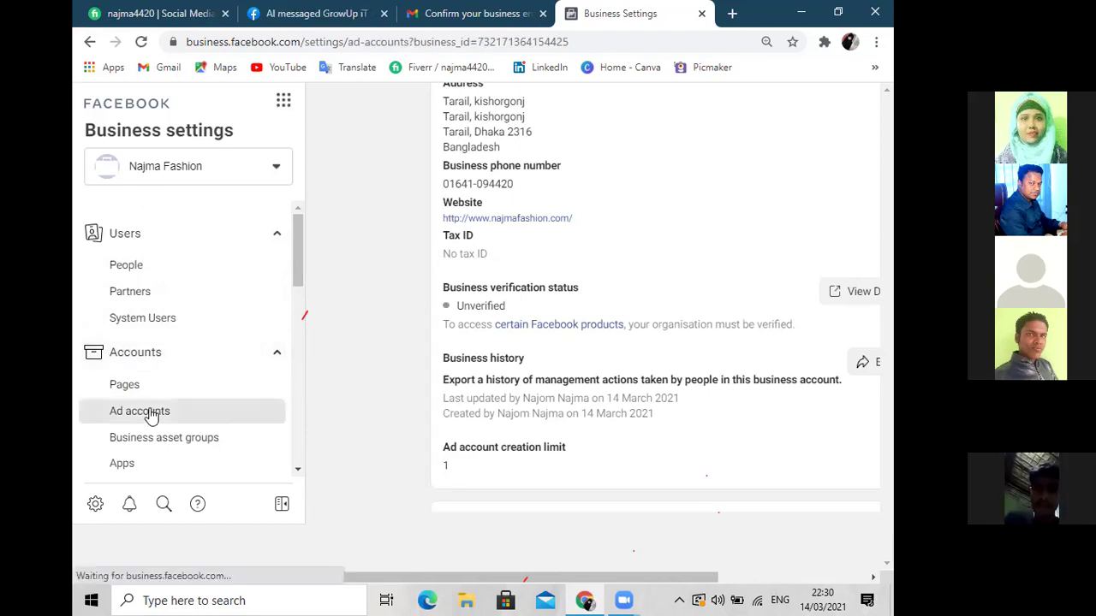
key("ctrl+minus")
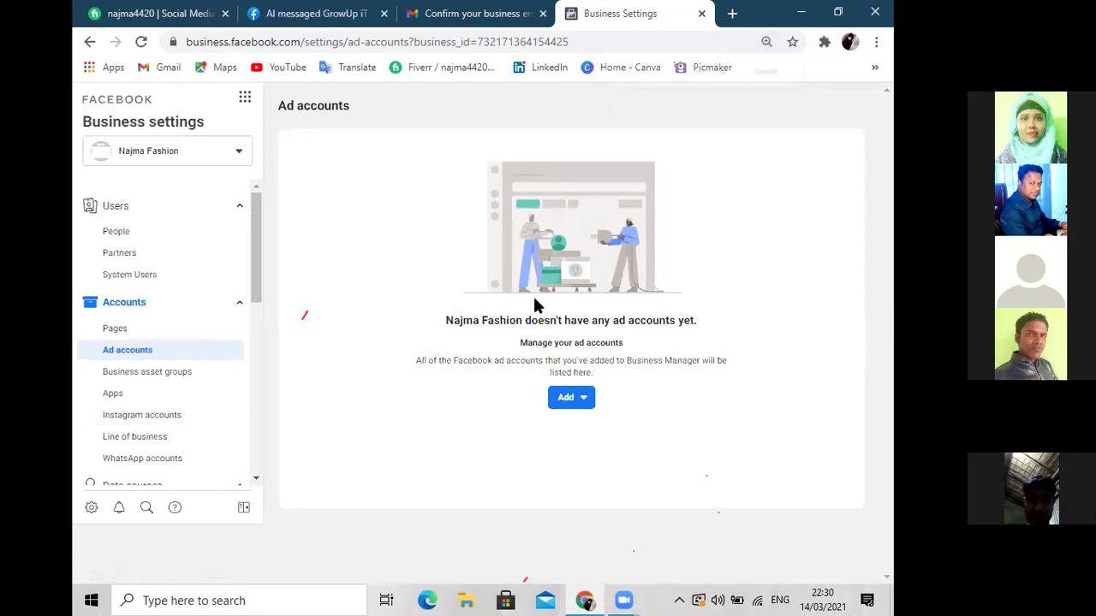
key("ctrl+plus")
key("ctrl+plus")
key("ctrl+plus")
key("ctrl+plus")
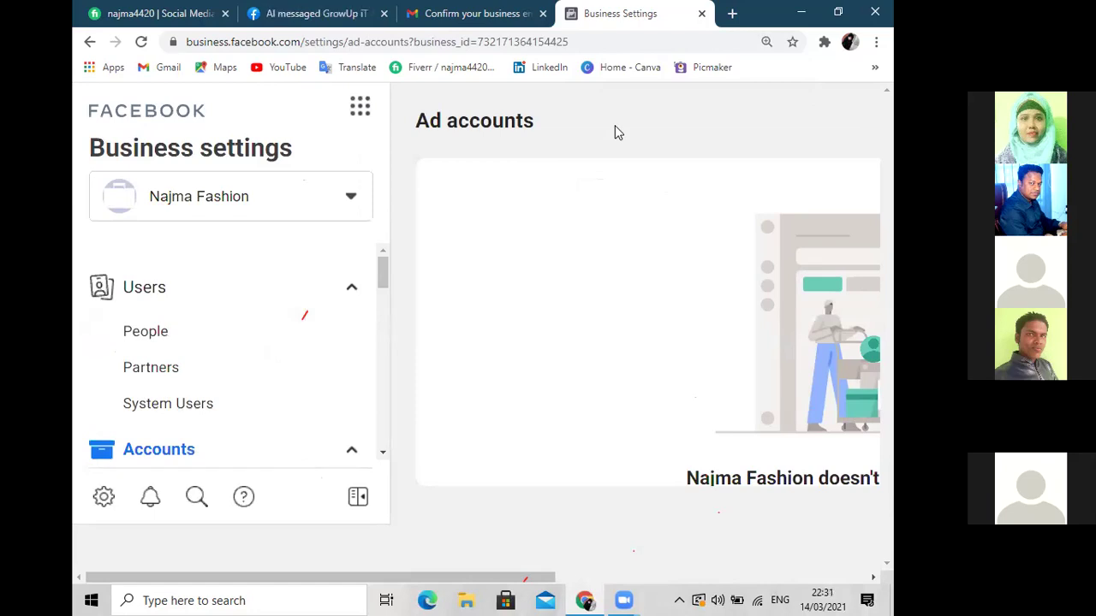
key("ctrl+minus")
key("ctrl+minus")
key("ctrl+minus")
key("ctrl+minus")
key("ctrl+minus")
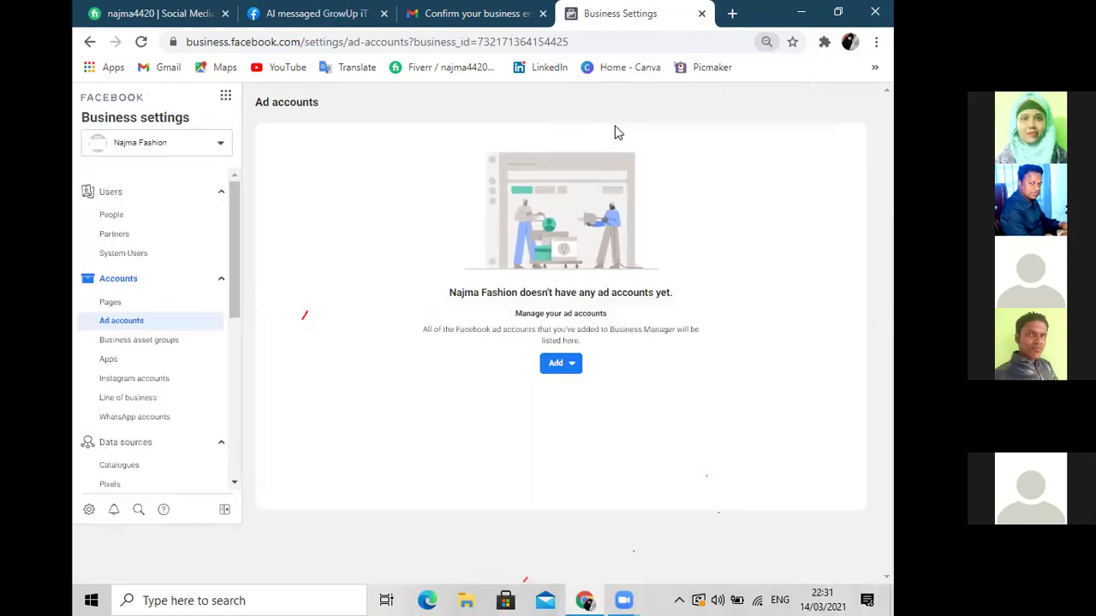
key("ctrl+0")
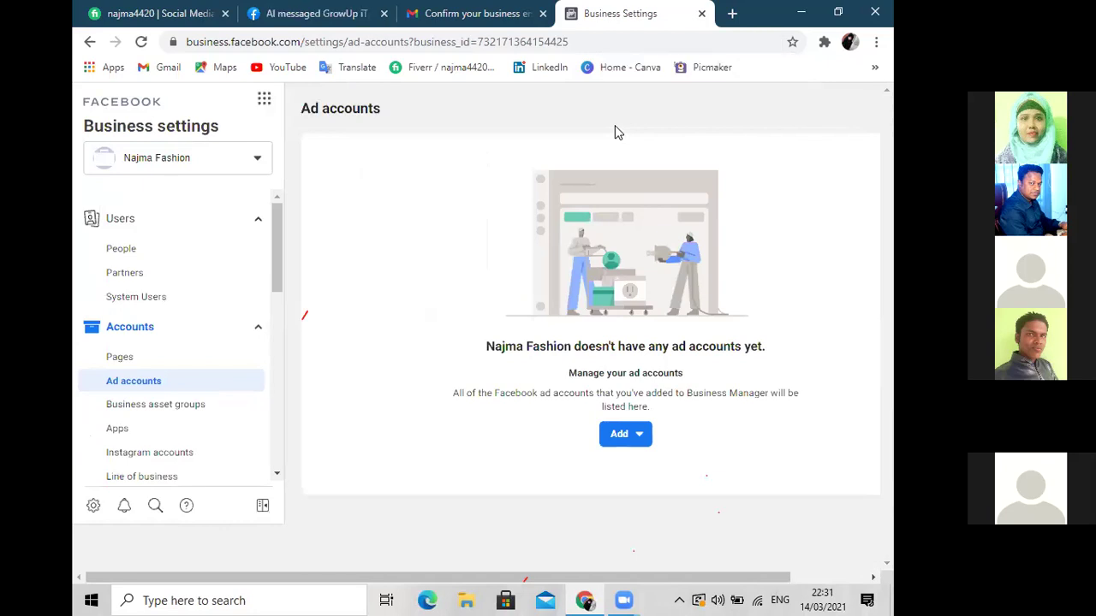
Confirm the Pages list is empty, then switch to the Facebook home feed
left_click(120, 357)
key("ctrl+minus")
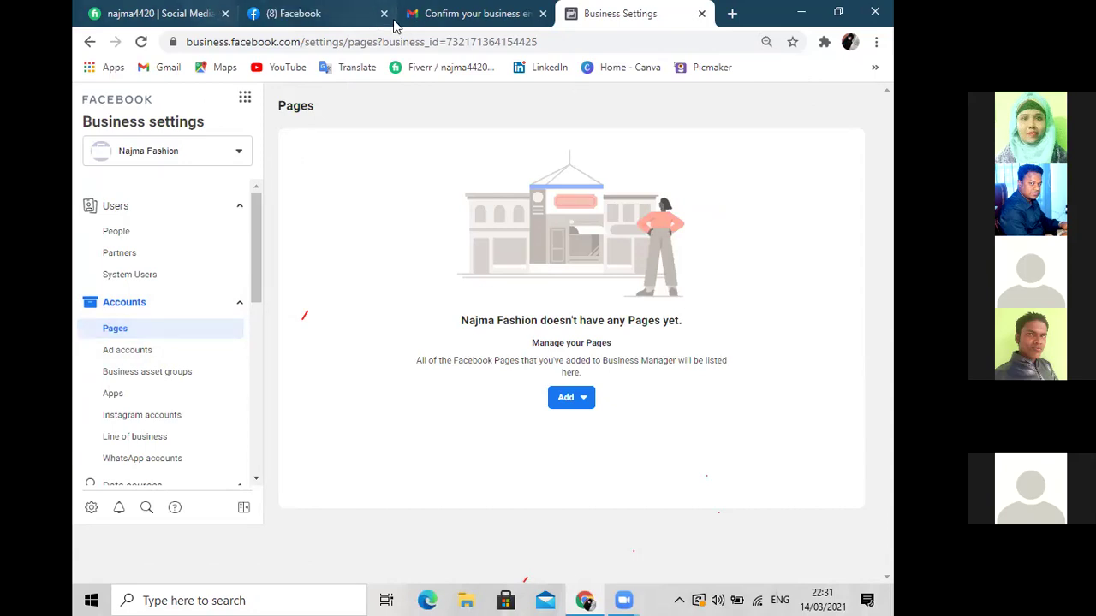
left_click(286, 15)
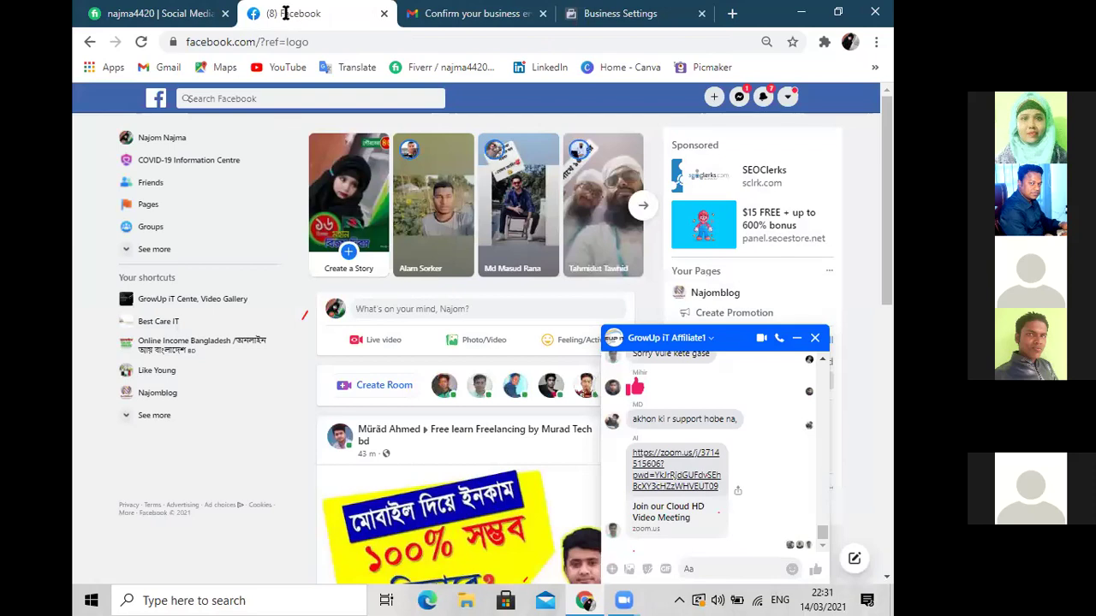
left_click(815, 338)
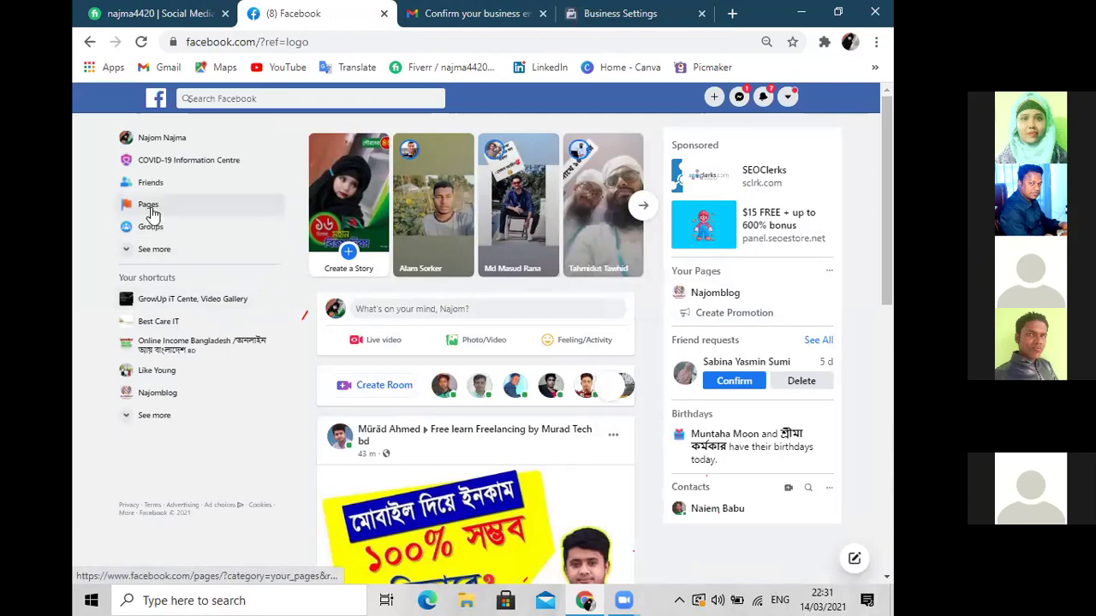
Review your own Facebook Pages list, then return to Business Settings' Pages section
key("ctrl+plus")
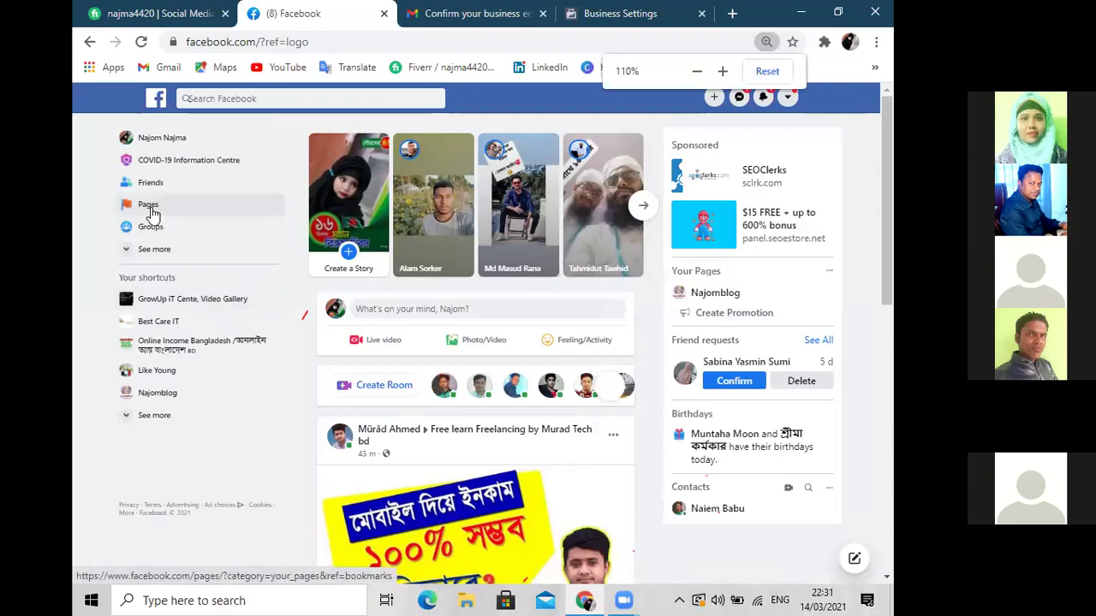
key("ctrl+plus")
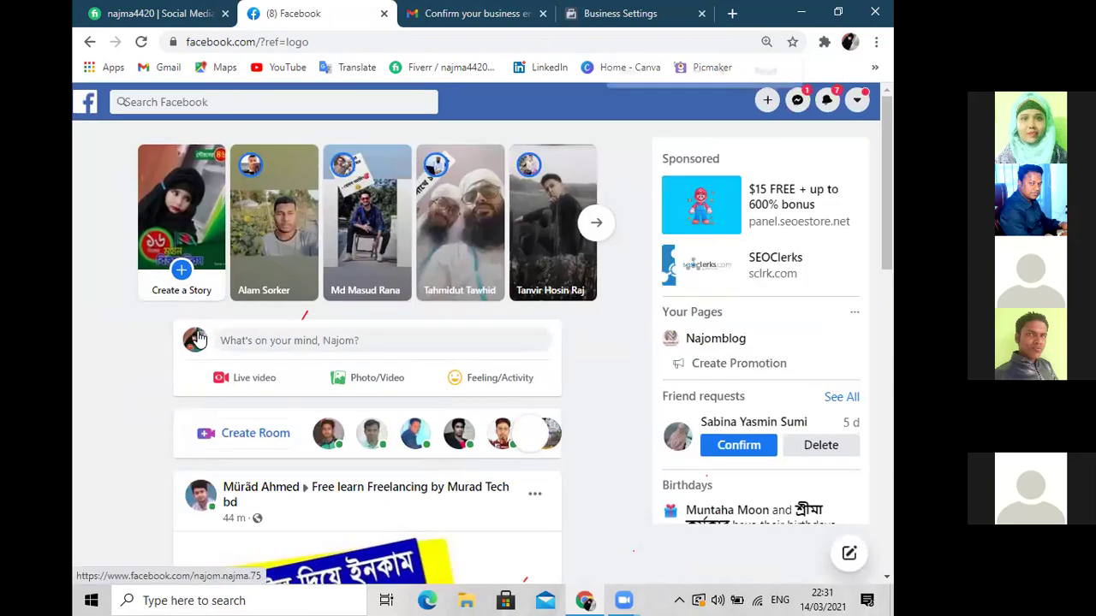
key("ctrl+minus")
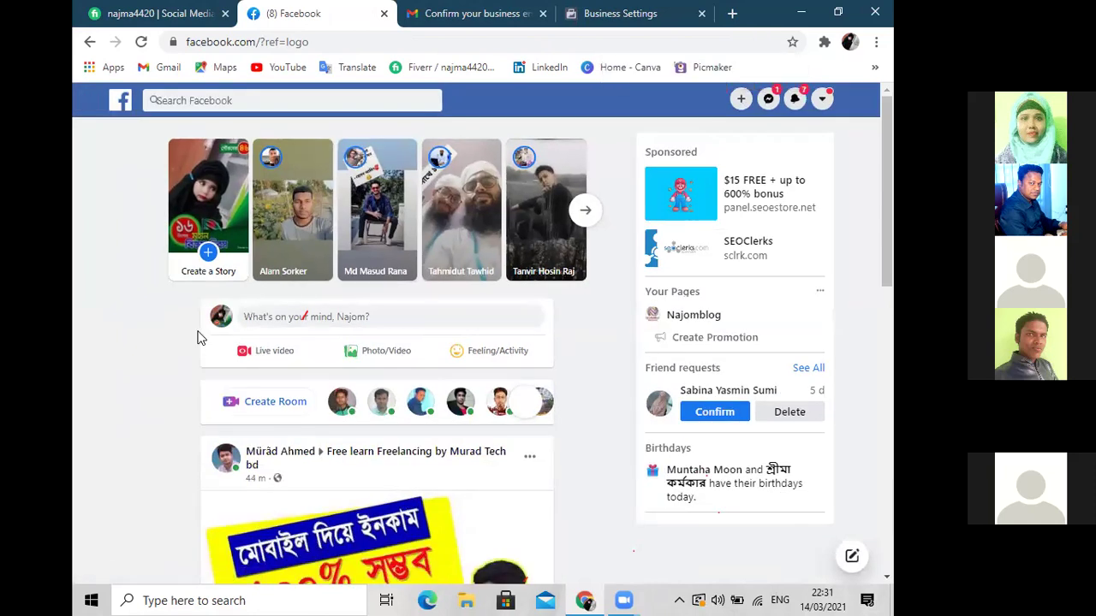
key("ctrl+minus")
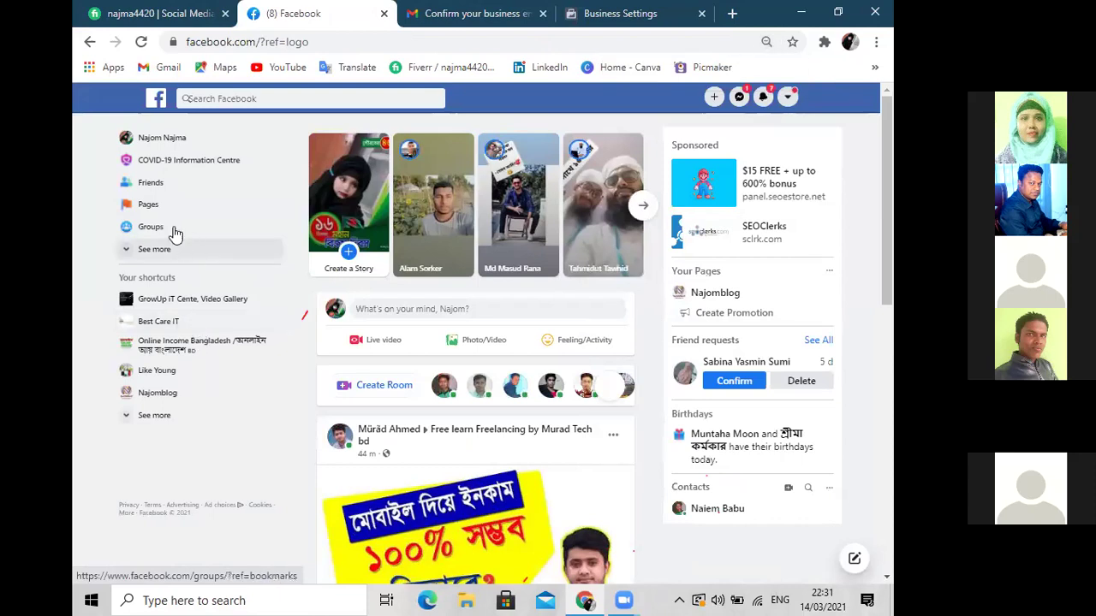
left_click(151, 205)
key("ctrl+minus")
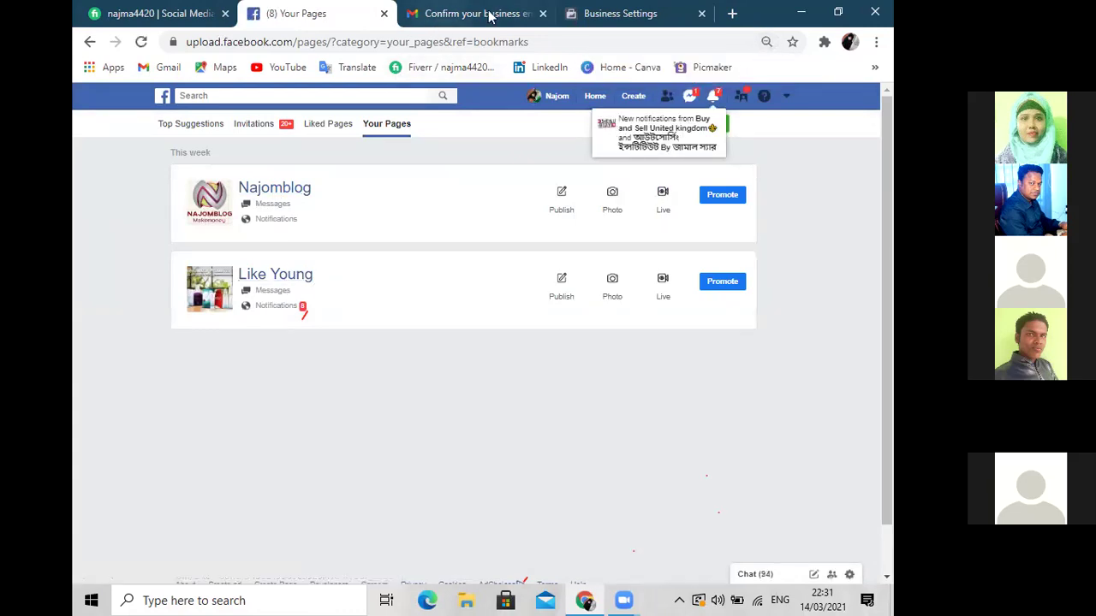
left_click(615, 15)
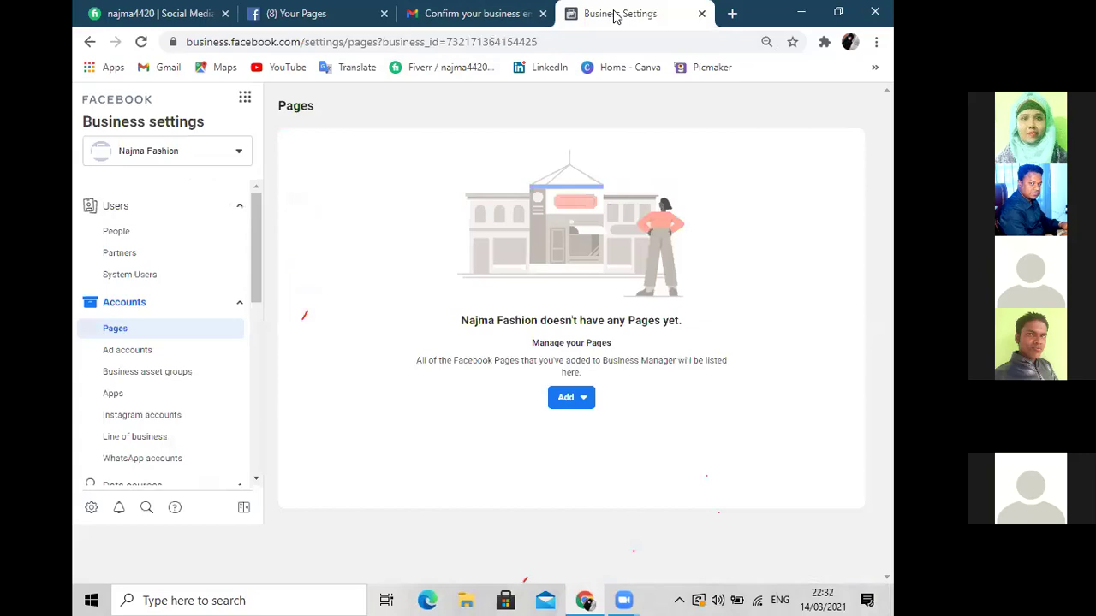
left_click(145, 333)
Show the Pages Add options: Add a Page, Request Access to a Page, Create a New Page
left_click(582, 404)
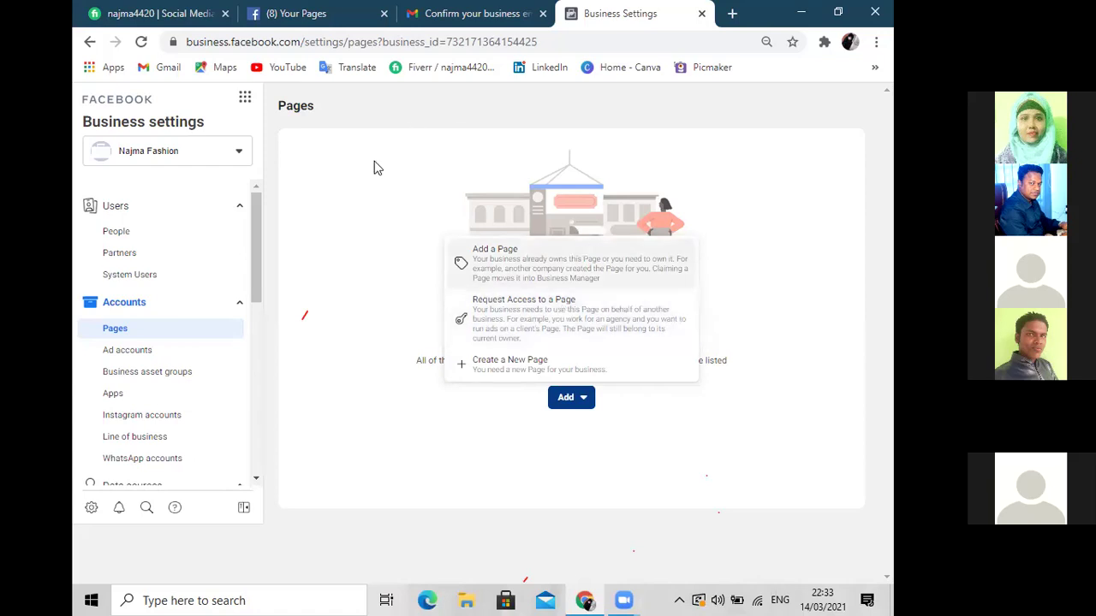
Open the Add a Facebook Page dialog from the business's Pages settings, ready for a page name
left_click(300, 16)
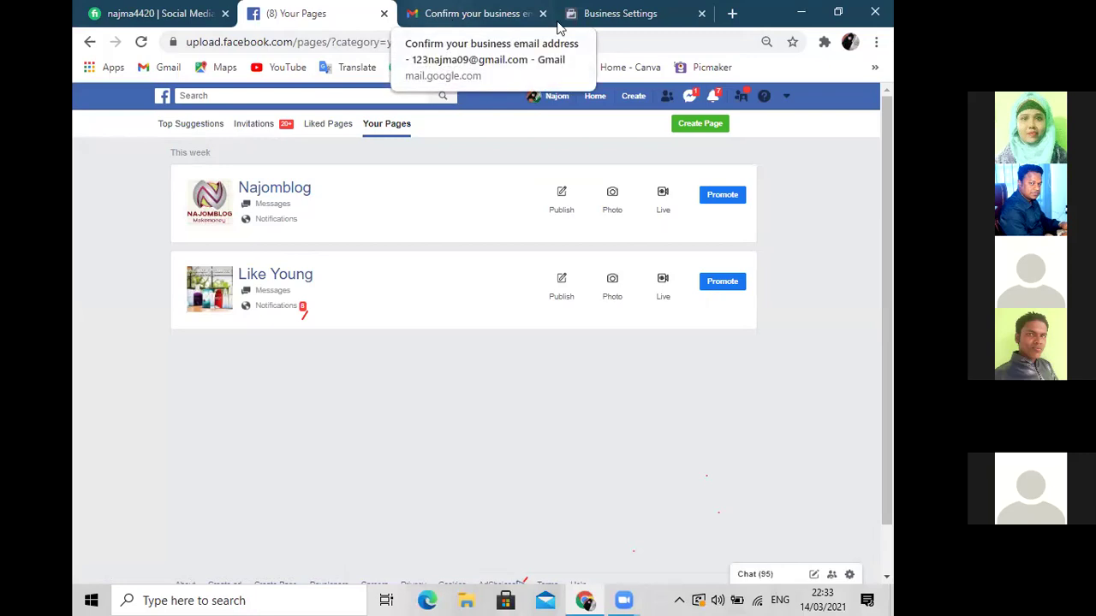
left_click(599, 18)
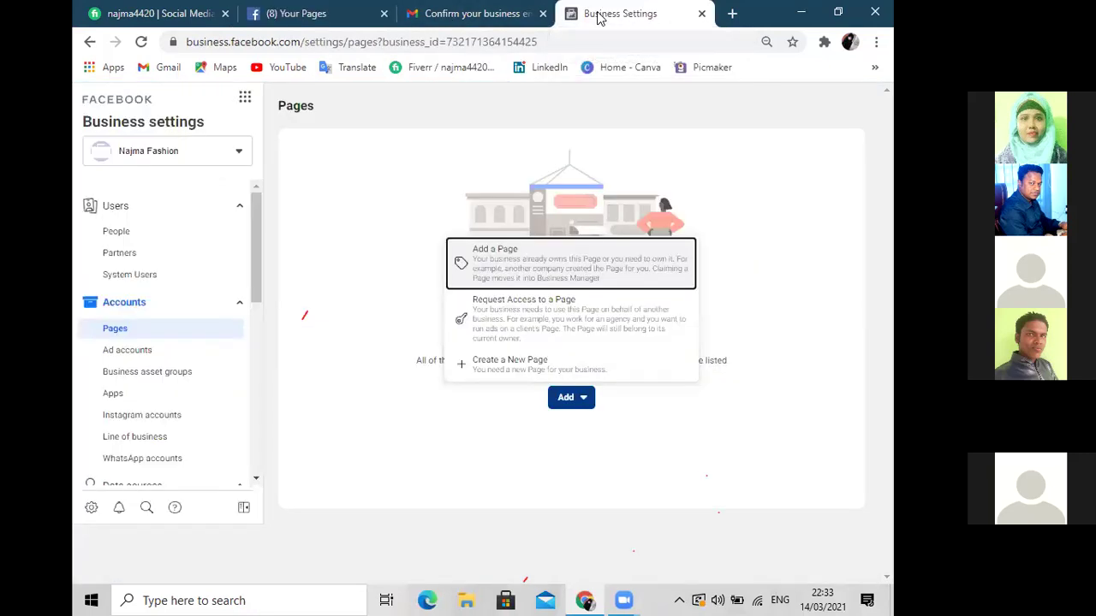
left_click(545, 459)
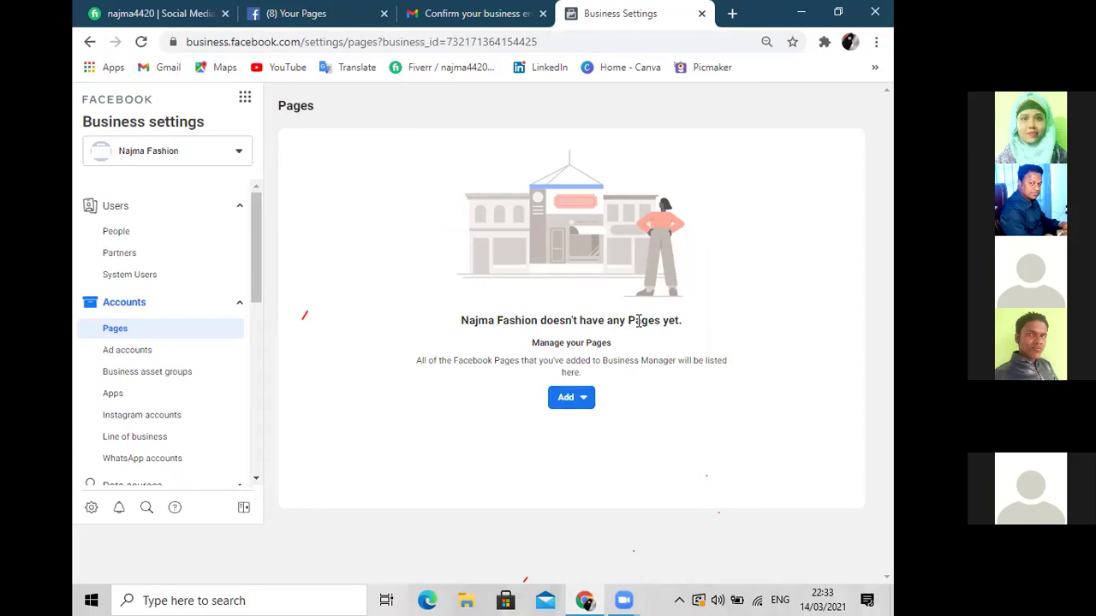
left_click(586, 403)
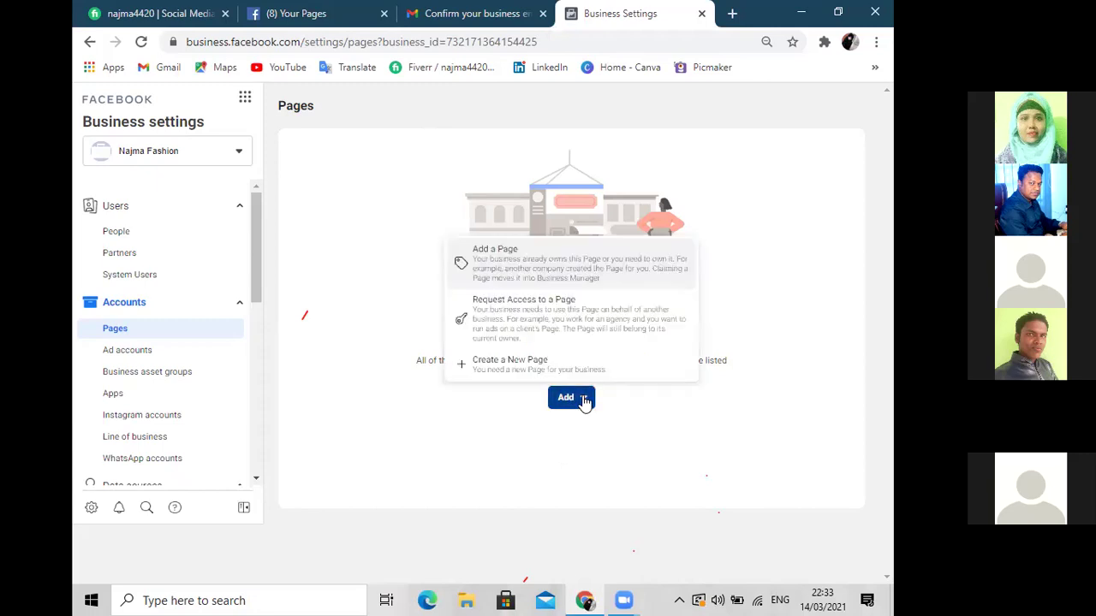
left_click(496, 262)
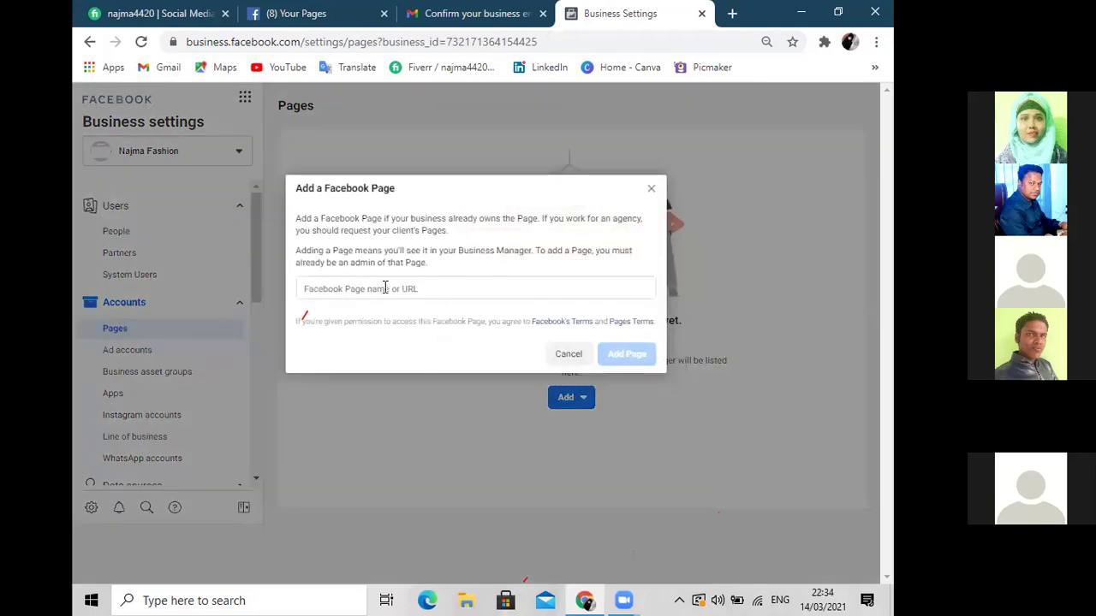
left_click(418, 288)
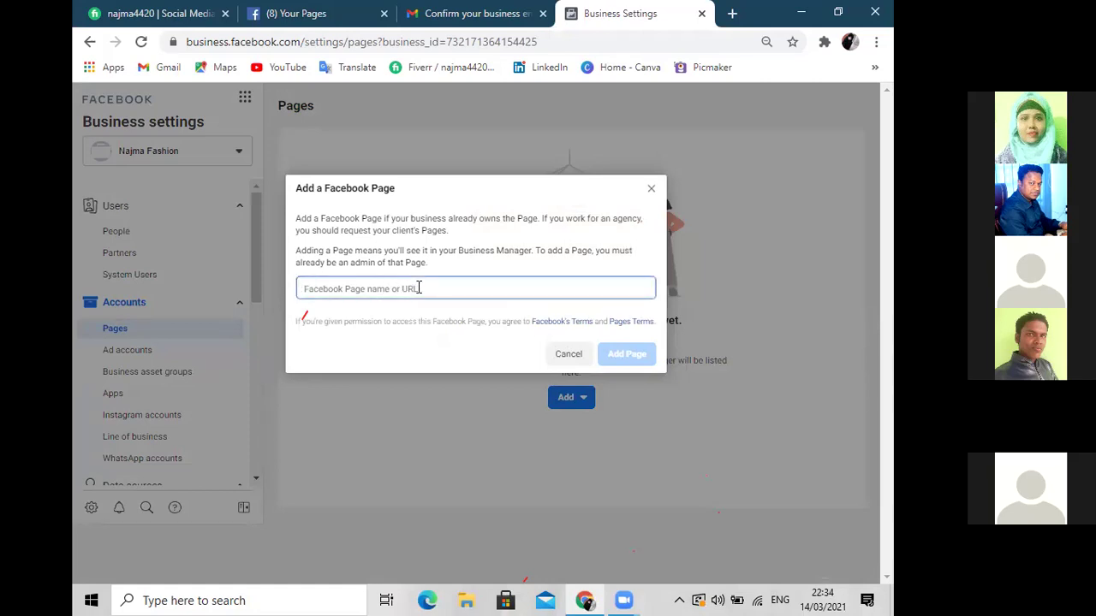
Open the Like Young page in a new tab, then enter 'Like You' in the Add a Page field
left_click(314, 15)
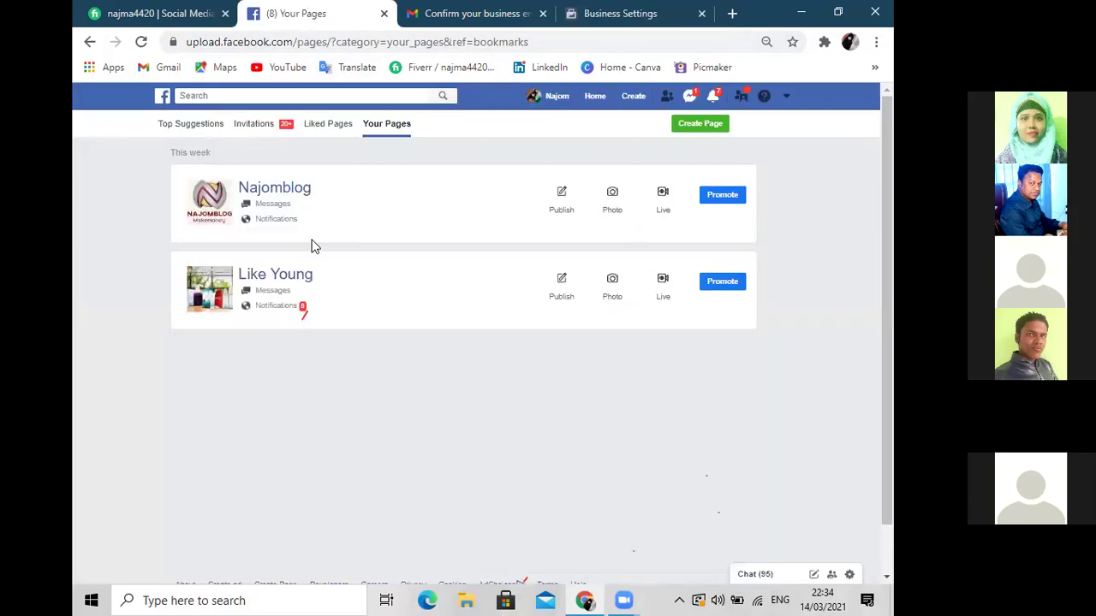
left_click_drag(311, 282, 247, 283)
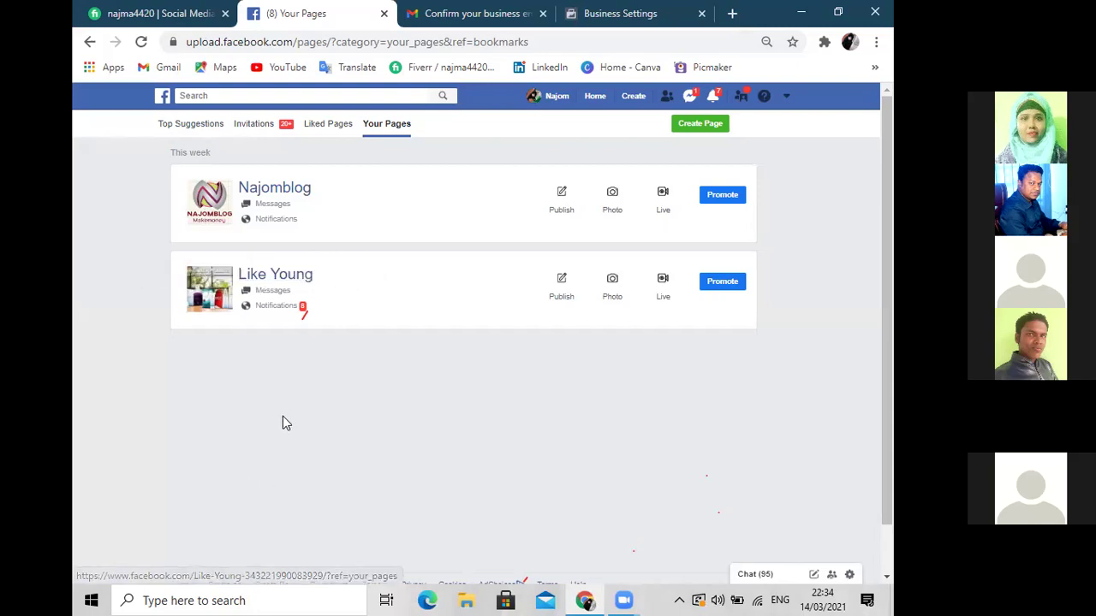
right_click(268, 272)
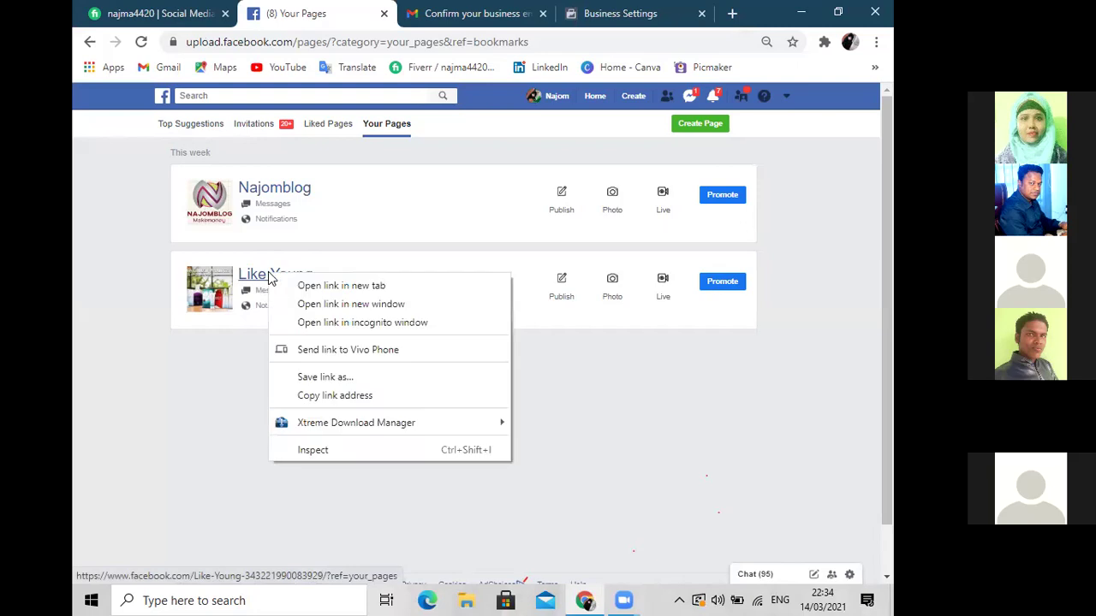
left_click(305, 286)
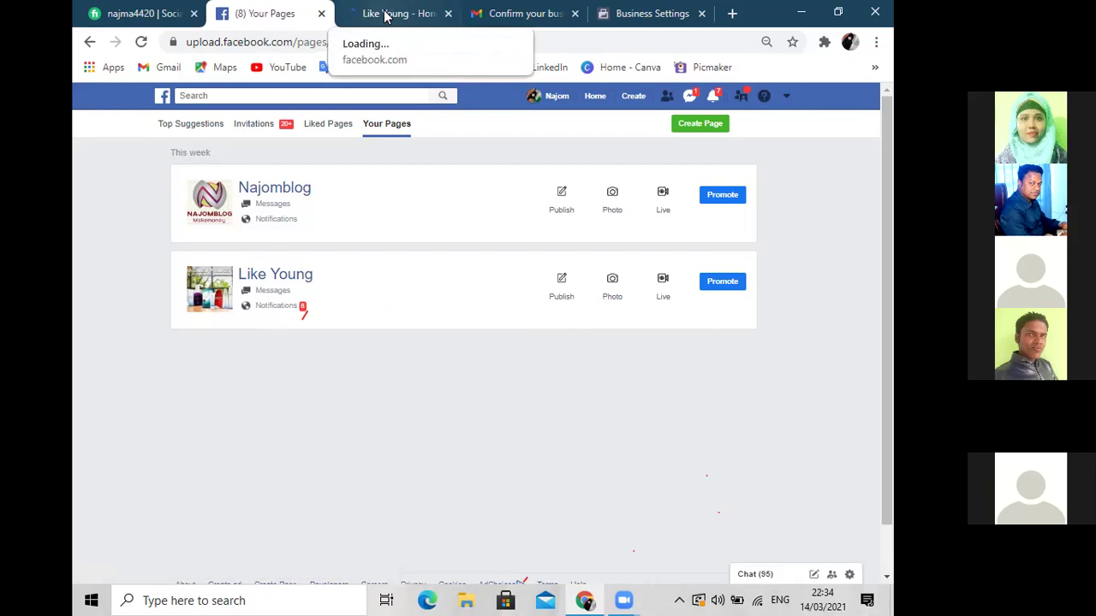
left_click(642, 16)
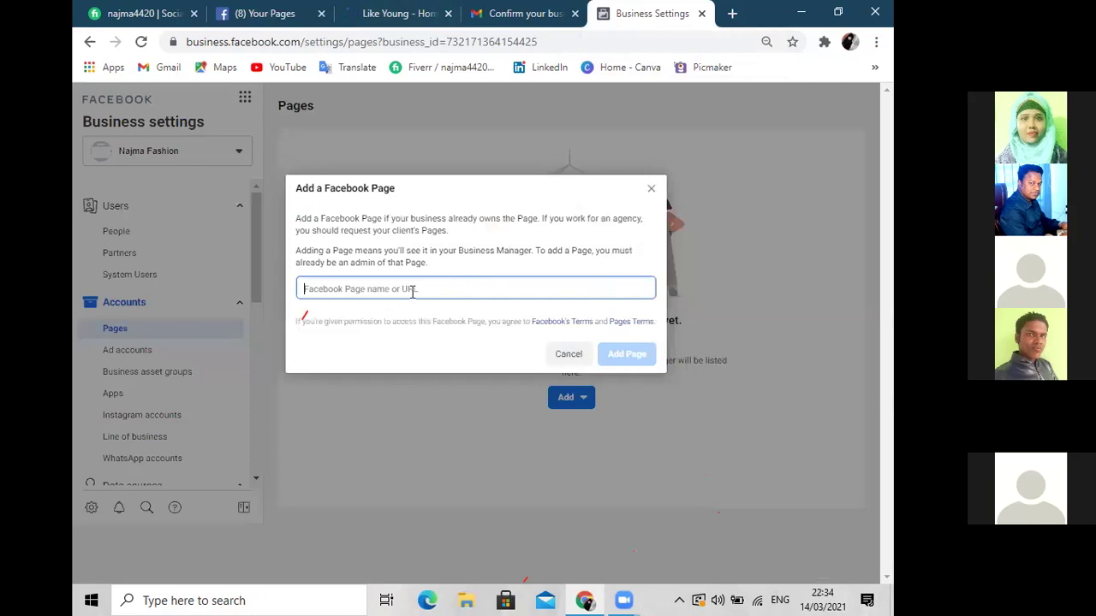
type("Lik")
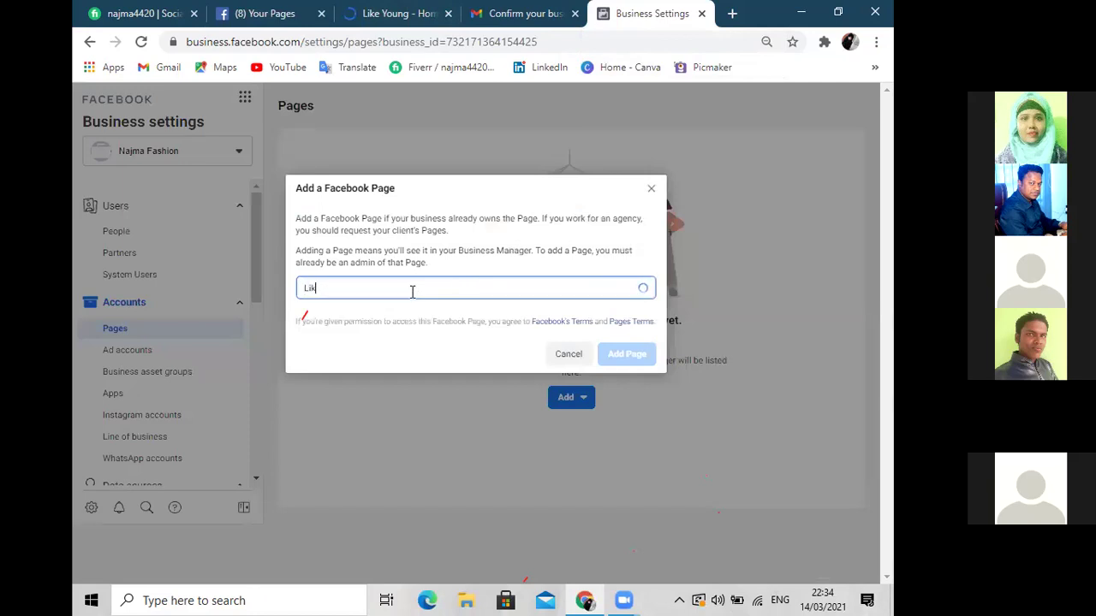
type("e You")
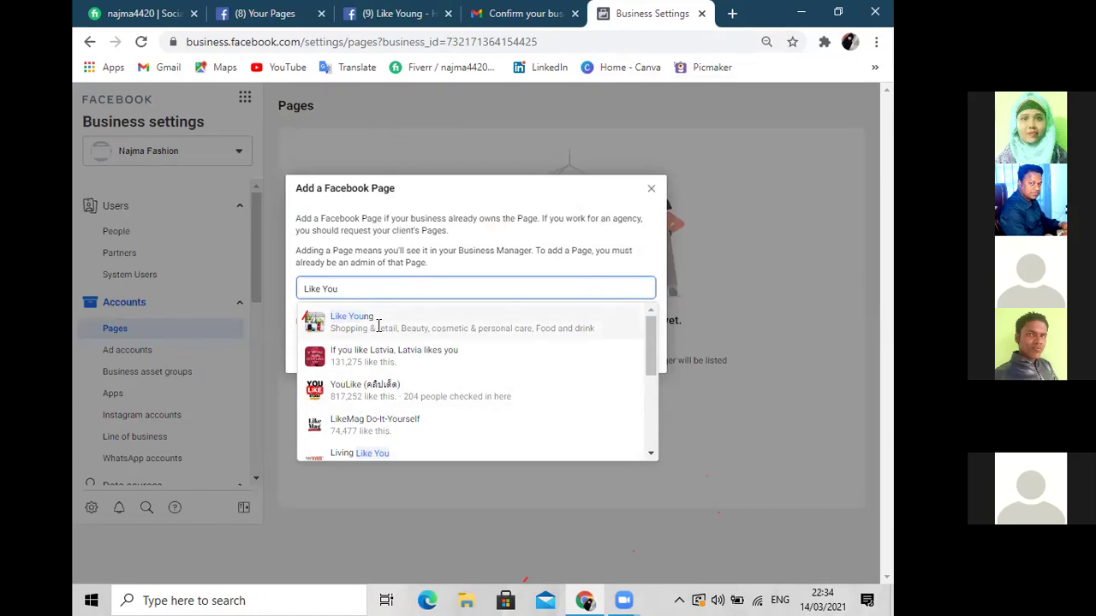
key("BackSpace")
key("BackSpace")
key("BackSpace")
key("BackSpace")
key("BackSpace")
key("BackSpace")
key("BackSpace")
key("BackSpace")
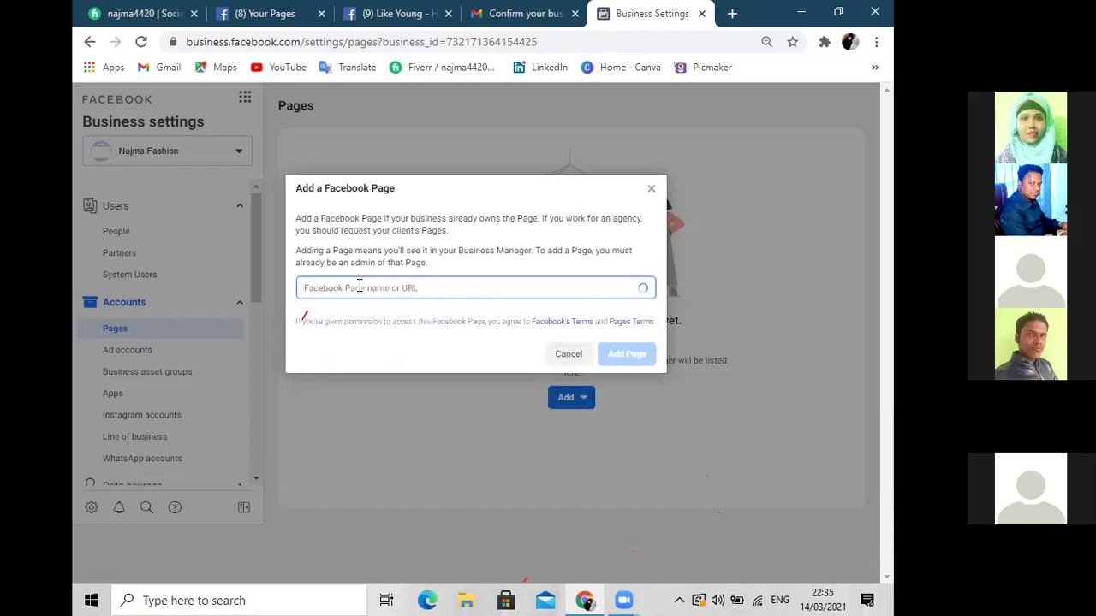
left_click(387, 15)
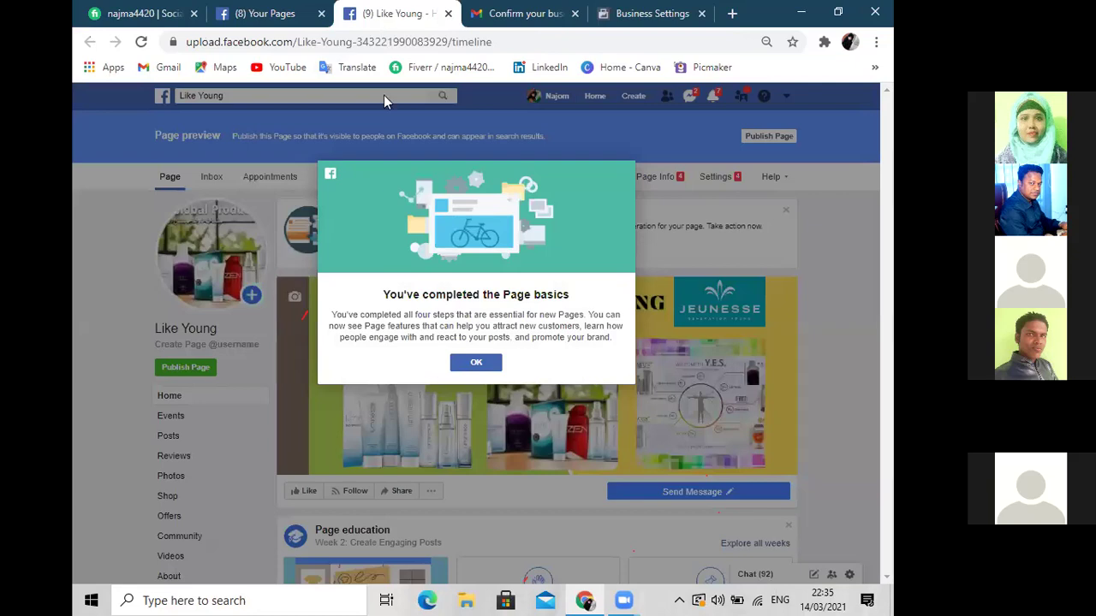
Dismiss Like Young's Page basics notice and paste its page URL into the Add a Facebook Page field
left_click(477, 363)
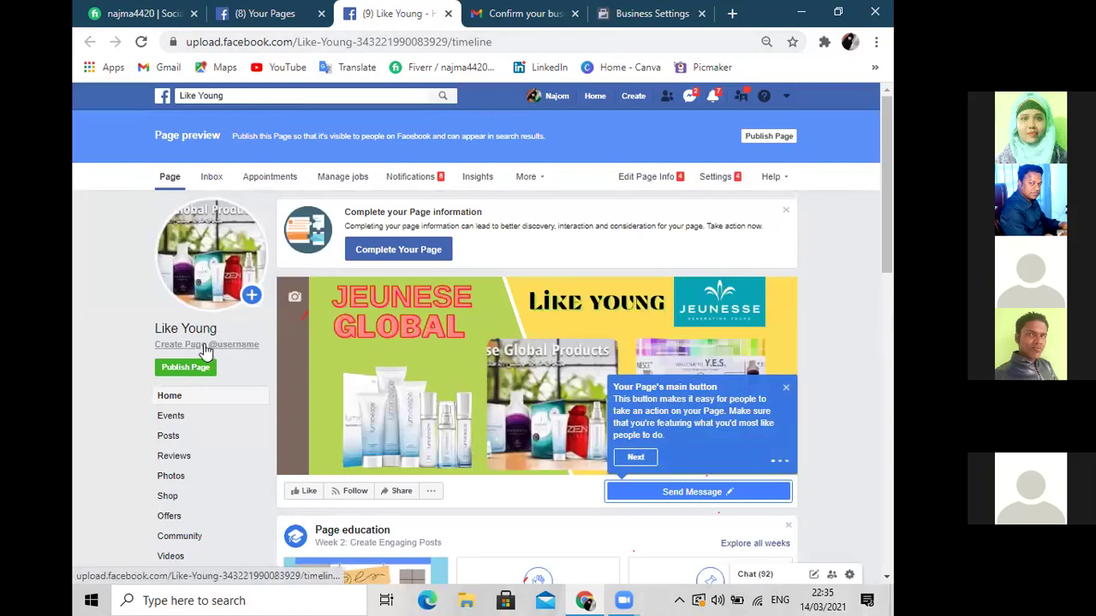
left_click(498, 42)
key("ctrl+c")
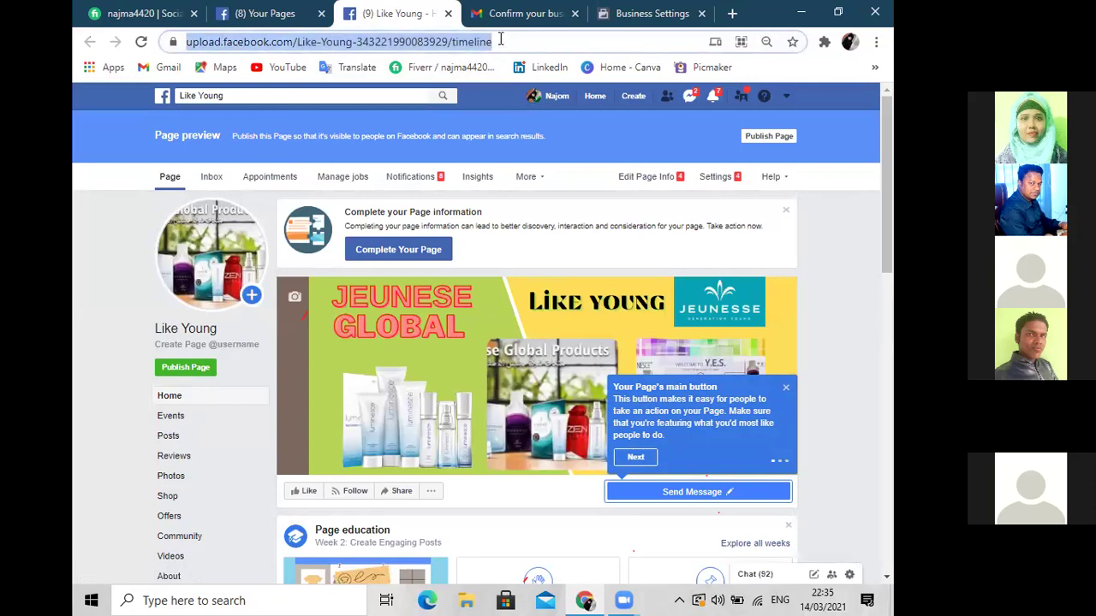
left_click(630, 21)
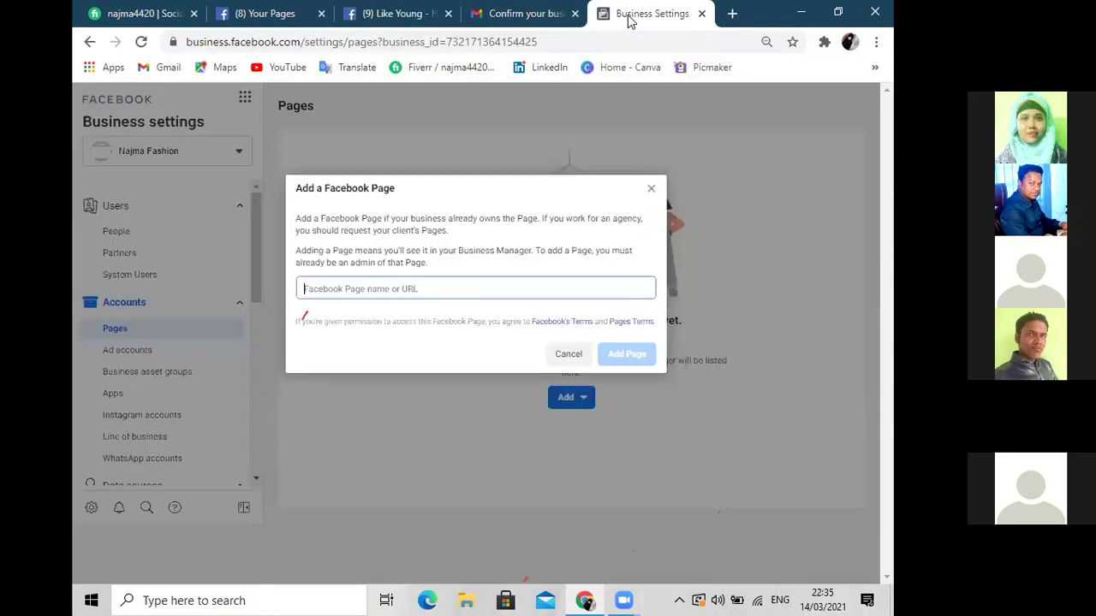
key("ctrl+v")
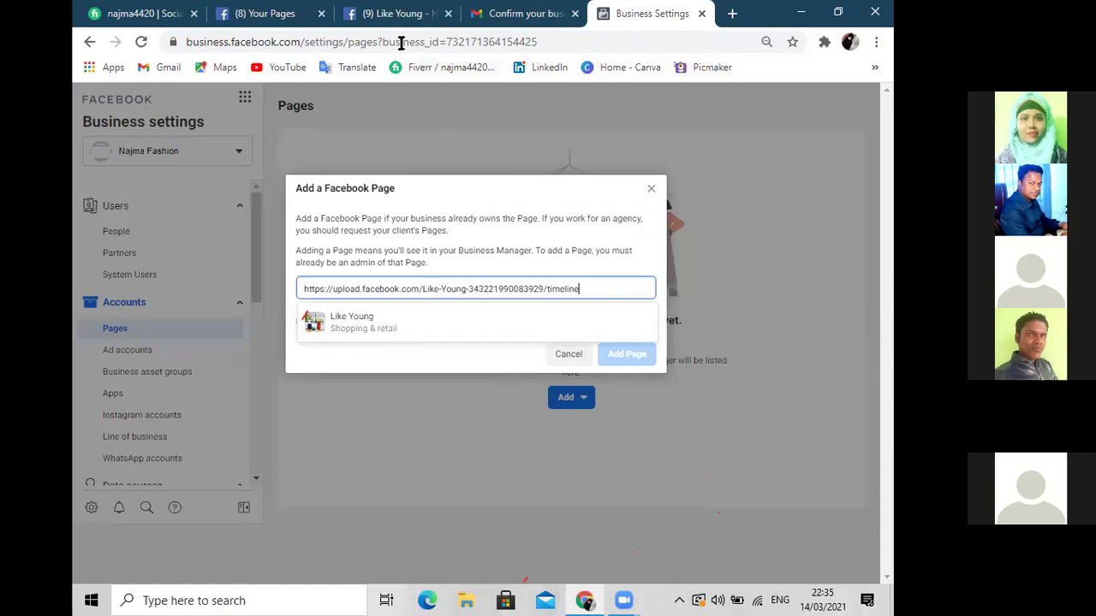
left_click(370, 15)
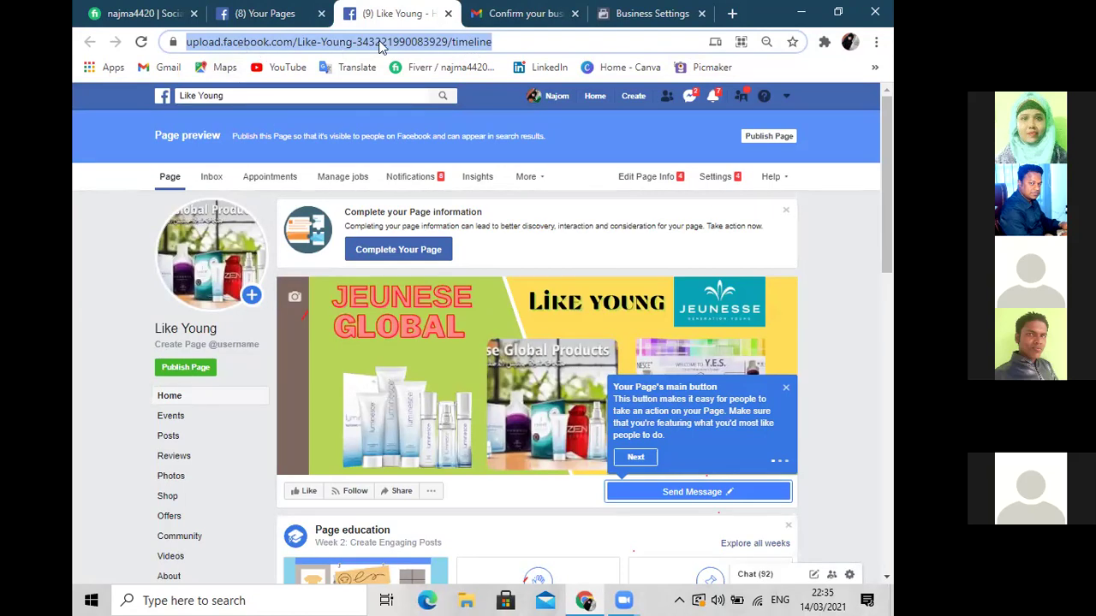
Re-paste the Like Young page address, pick Like Young from the suggestions and add it
left_click(659, 15)
key("ctrl+v")
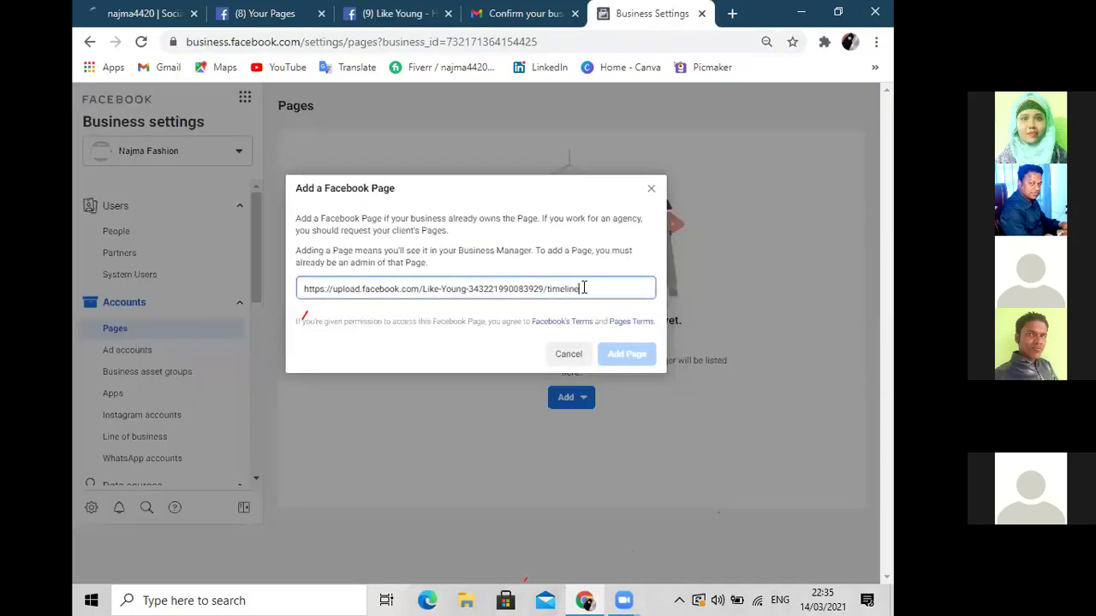
key("BackSpace")
key("BackSpace")
key("BackSpace")
key("BackSpace")
key("BackSpace")
key("BackSpace")
key("BackSpace")
key("BackSpace")
key("BackSpace")
key("BackSpace")
key("BackSpace")
key("BackSpace")
key("BackSpace")
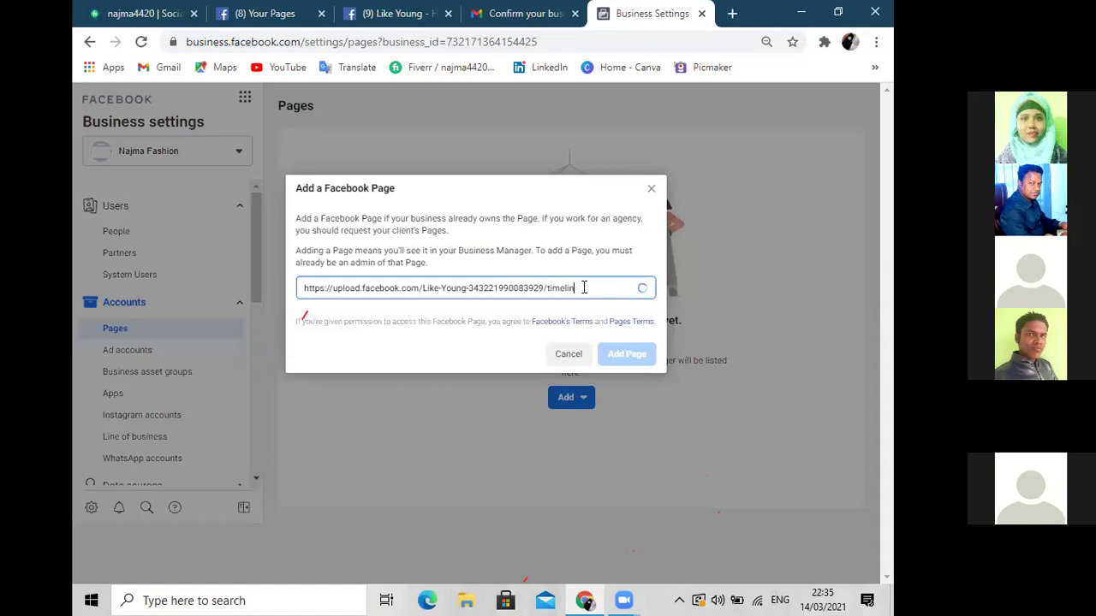
key("BackSpace")
key("BackSpace")
key("BackSpace")
key("BackSpace")
key("BackSpace")
key("BackSpace")
key("BackSpace")
key("BackSpace")
key("BackSpace")
key("BackSpace")
key("BackSpace")
key("BackSpace")
key("BackSpace")
key("BackSpace")
key("BackSpace")
key("BackSpace")
key("BackSpace")
key("BackSpace")
key("BackSpace")
key("BackSpace")
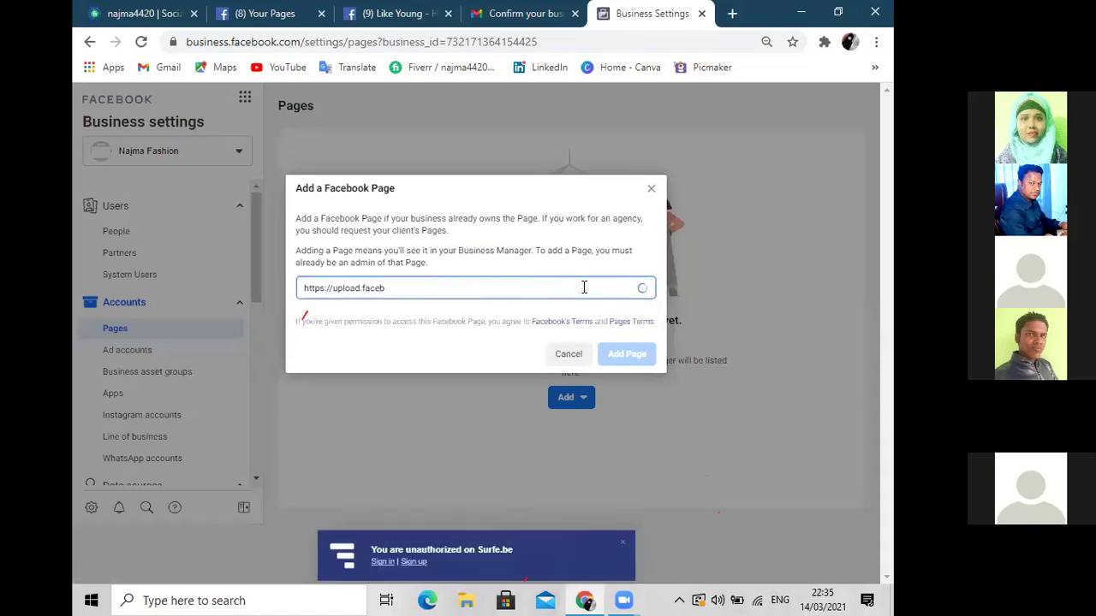
key("BackSpace")
key("BackSpace")
key("BackSpace")
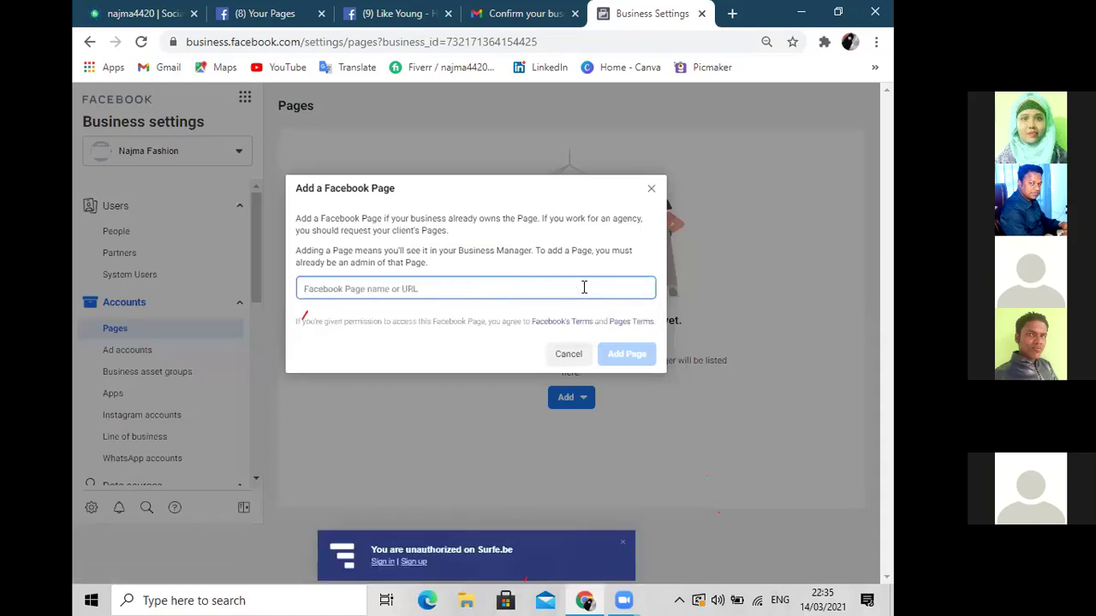
key("ctrl+v")
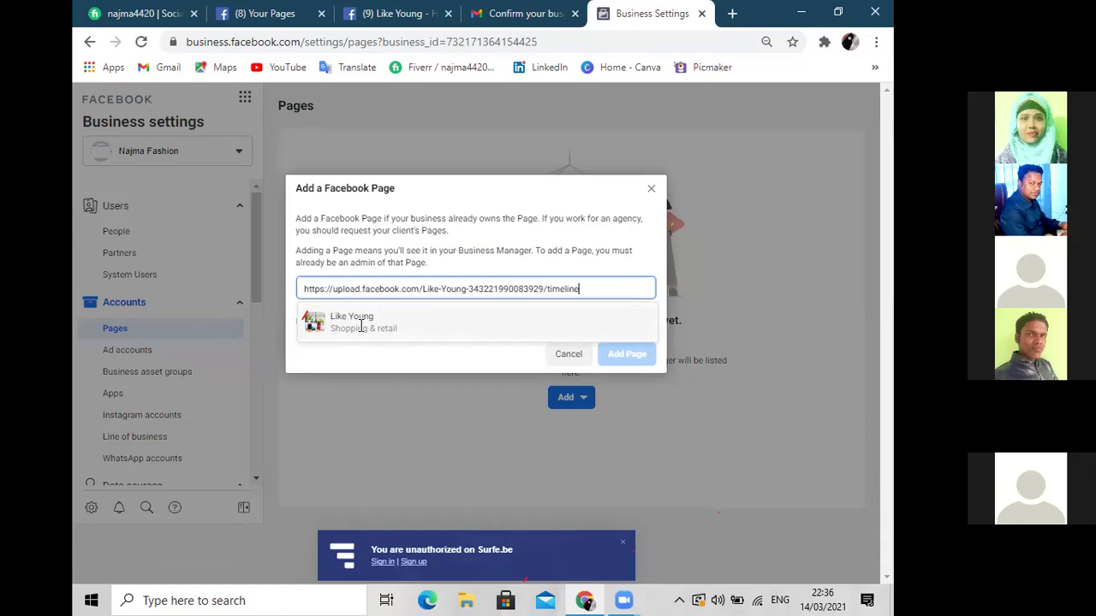
left_click(360, 323)
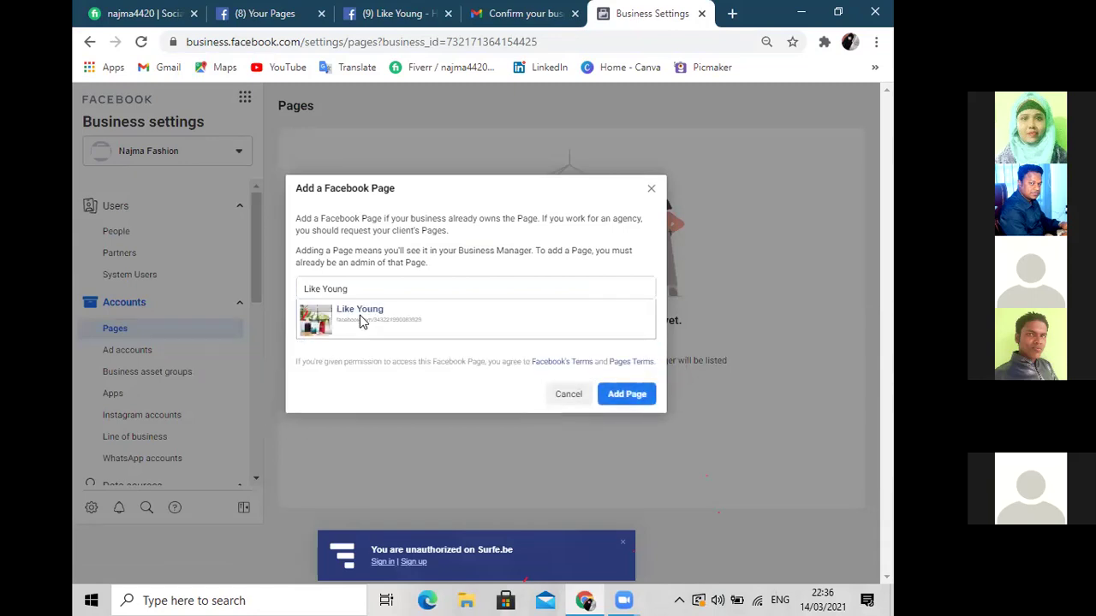
left_click(620, 400)
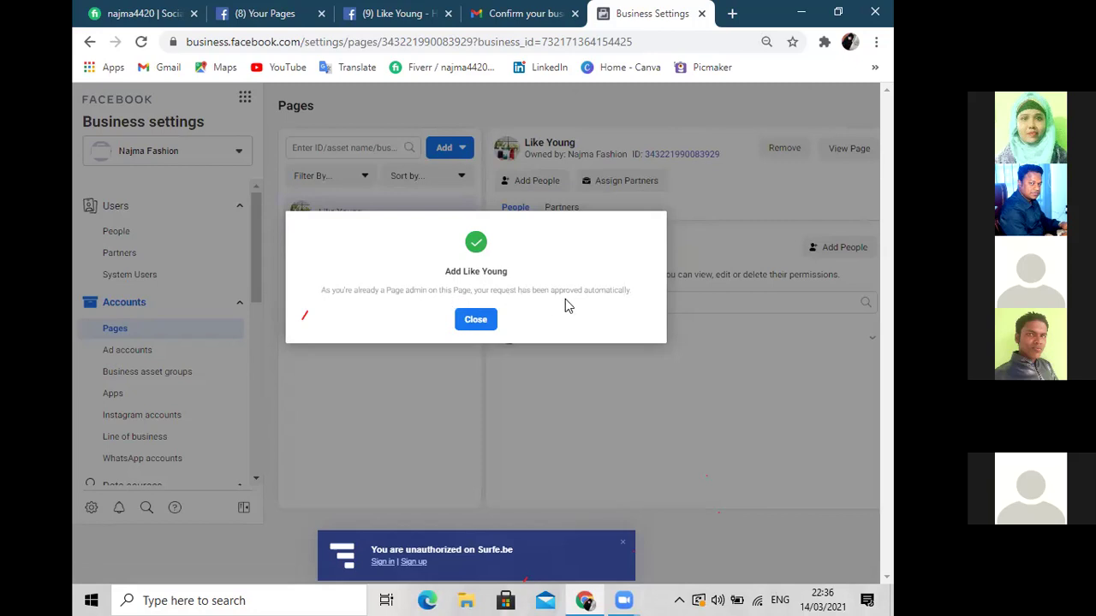
Close the Like Young approval confirmation and dismiss the Surfe.be notification
left_click(468, 329)
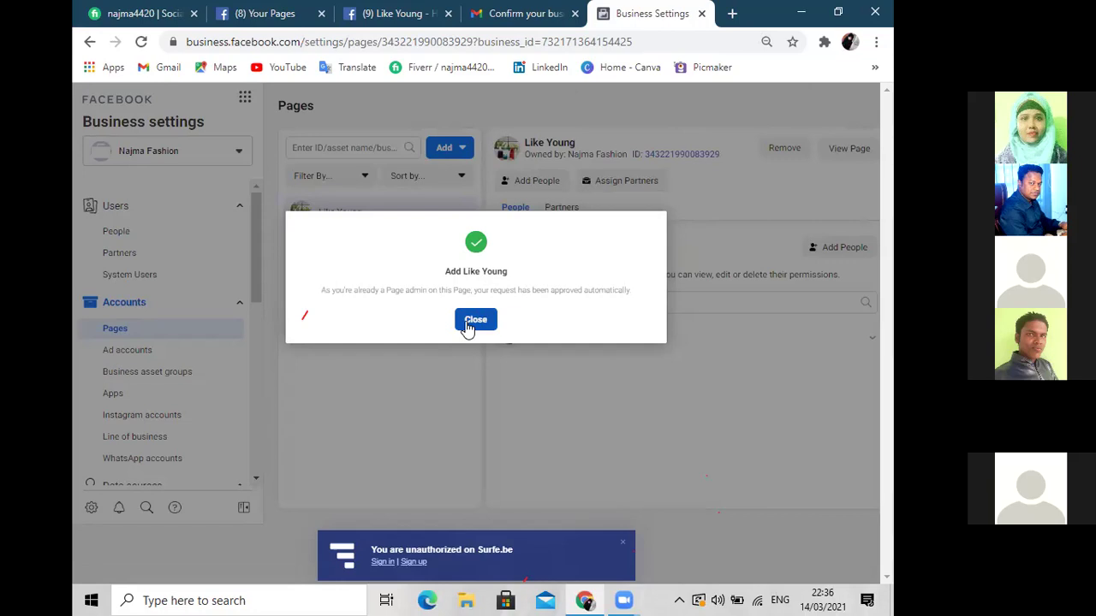
left_click(469, 324)
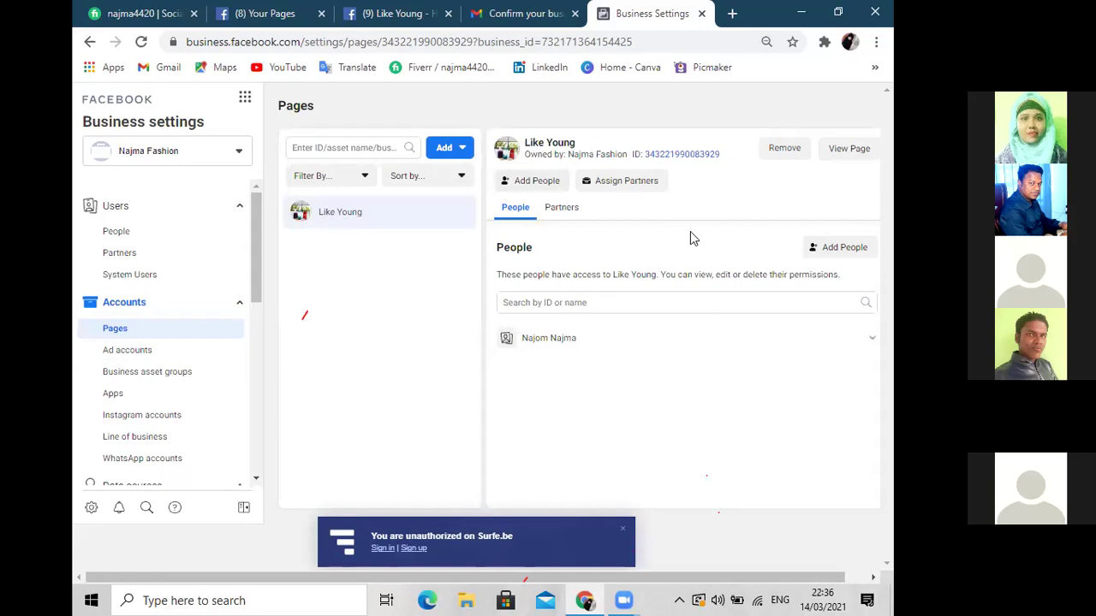
left_click(622, 529)
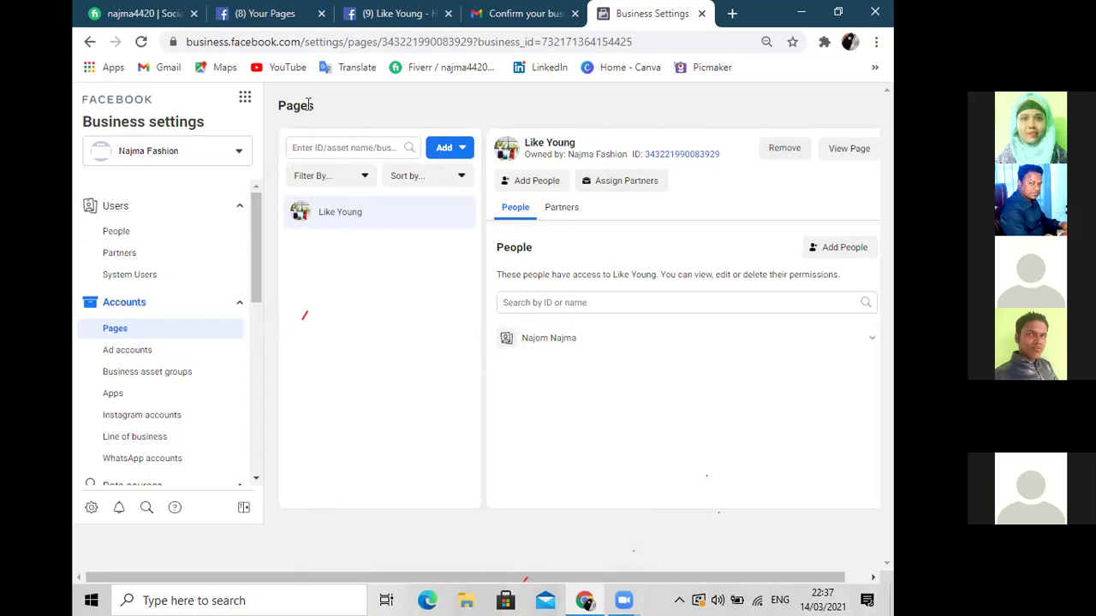
Start adding another owned page and check the Najomblog page in the Your Pages list
left_click(461, 149)
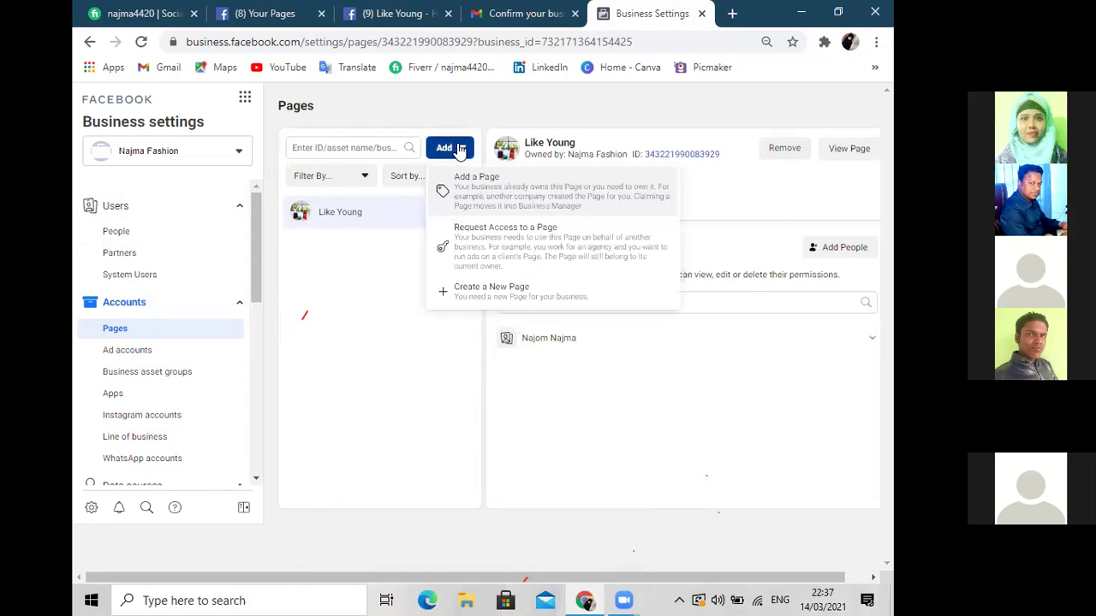
left_click(479, 190)
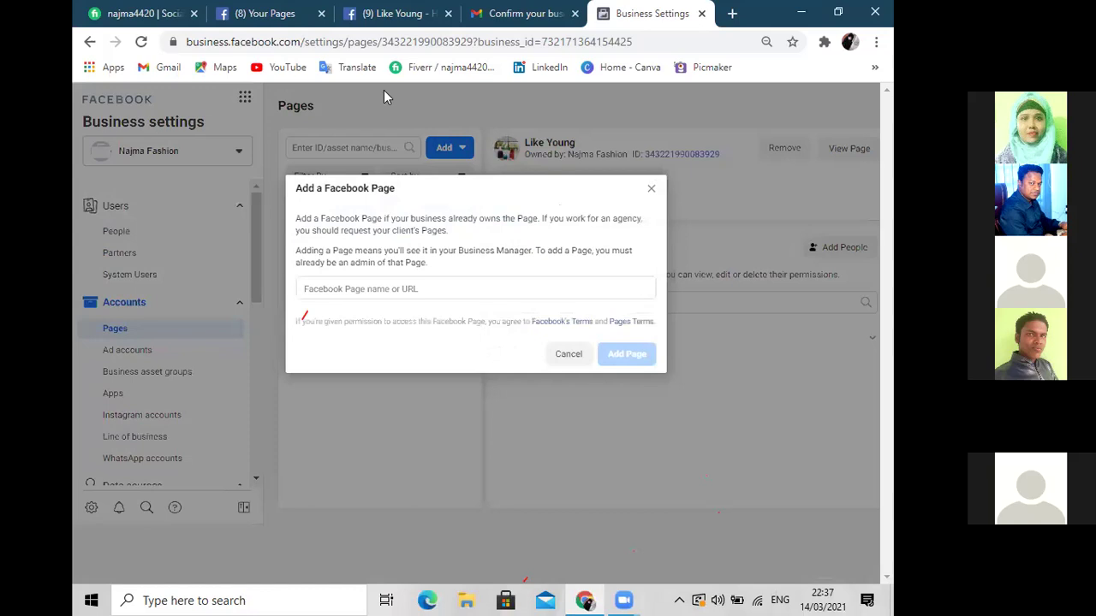
left_click(267, 17)
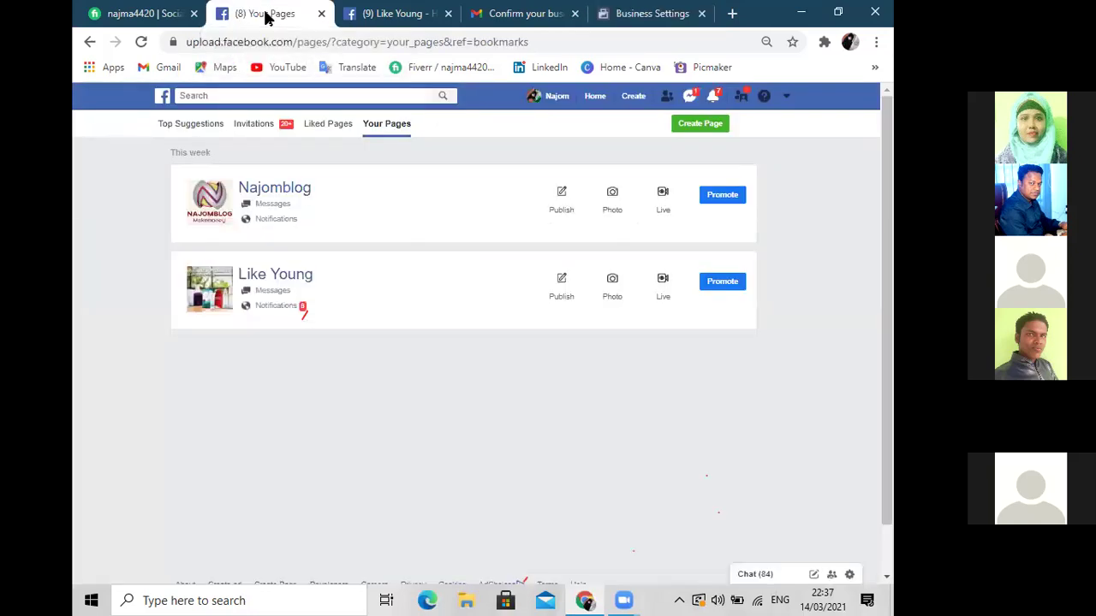
right_click(287, 196)
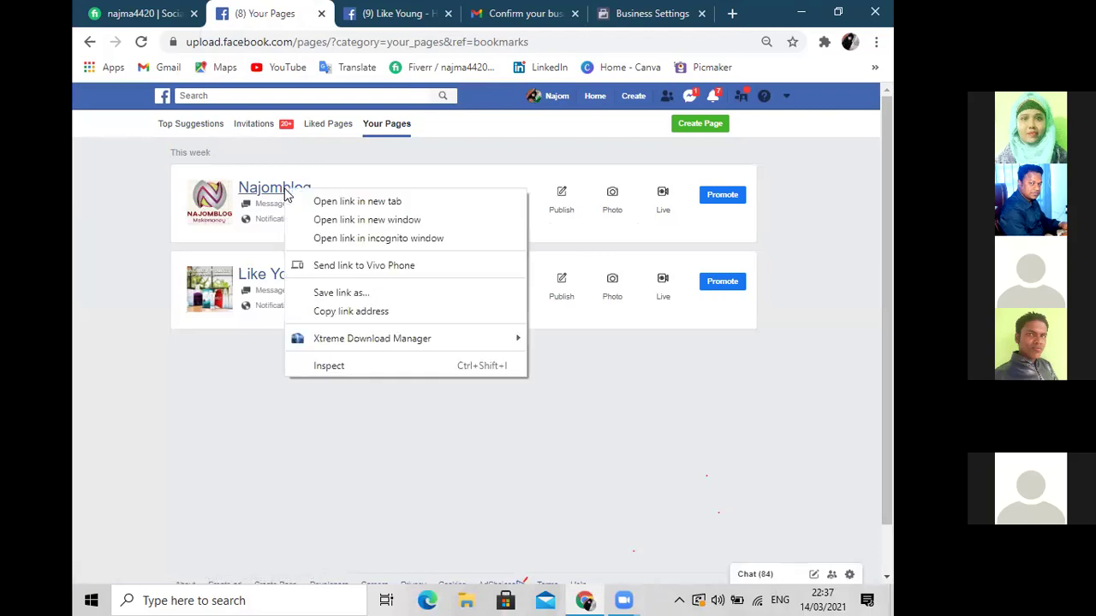
left_click(331, 154)
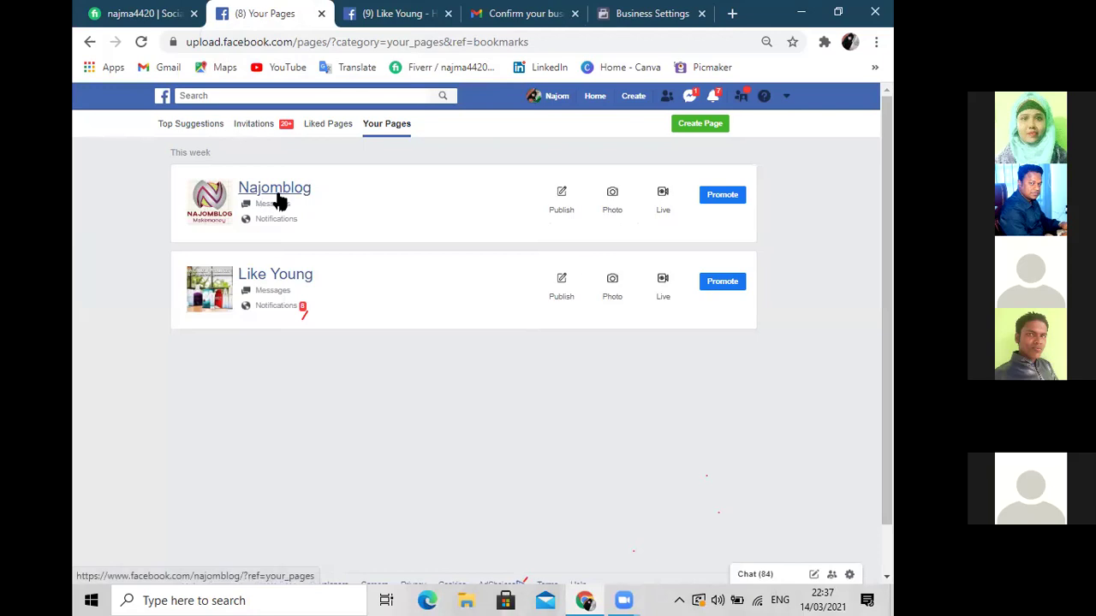
left_click(636, 17)
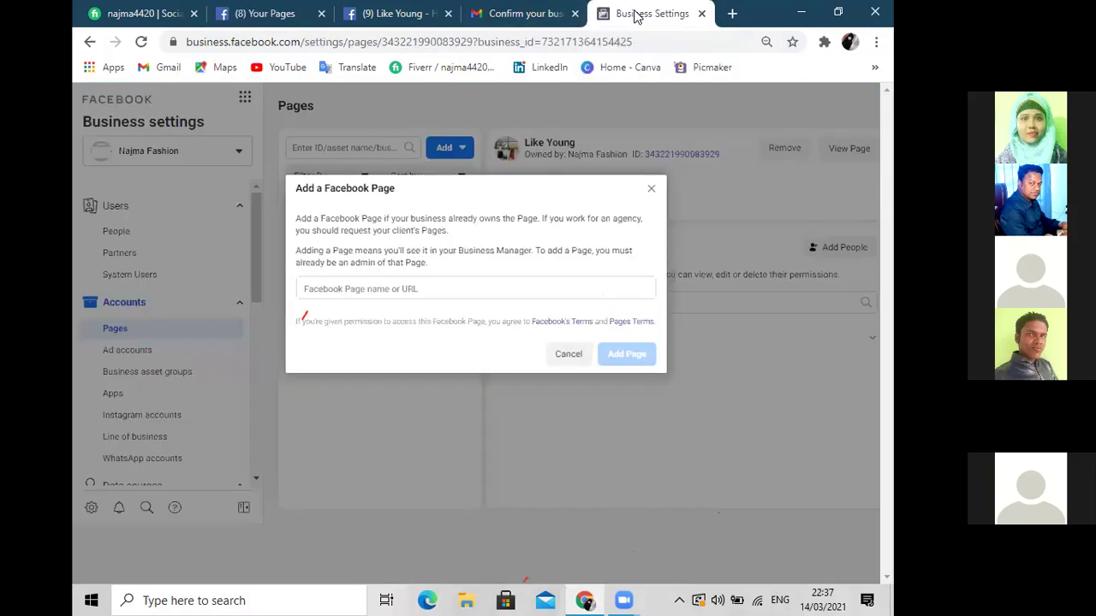
Add Najomblog by typing 'N' and picking it from the suggestions, then close the confirmation
left_click(398, 286)
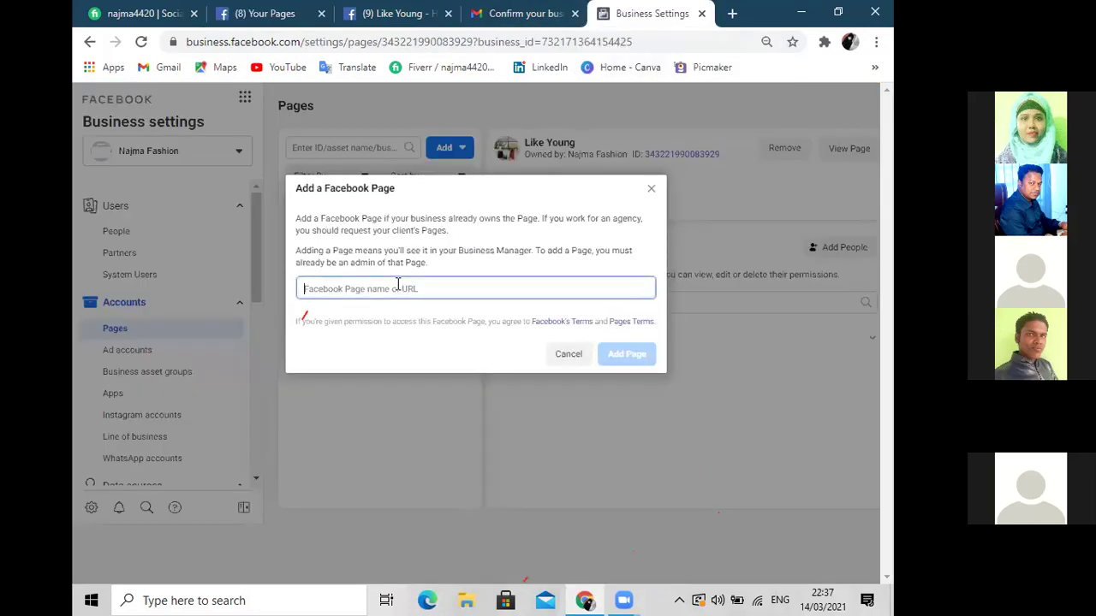
type("N")
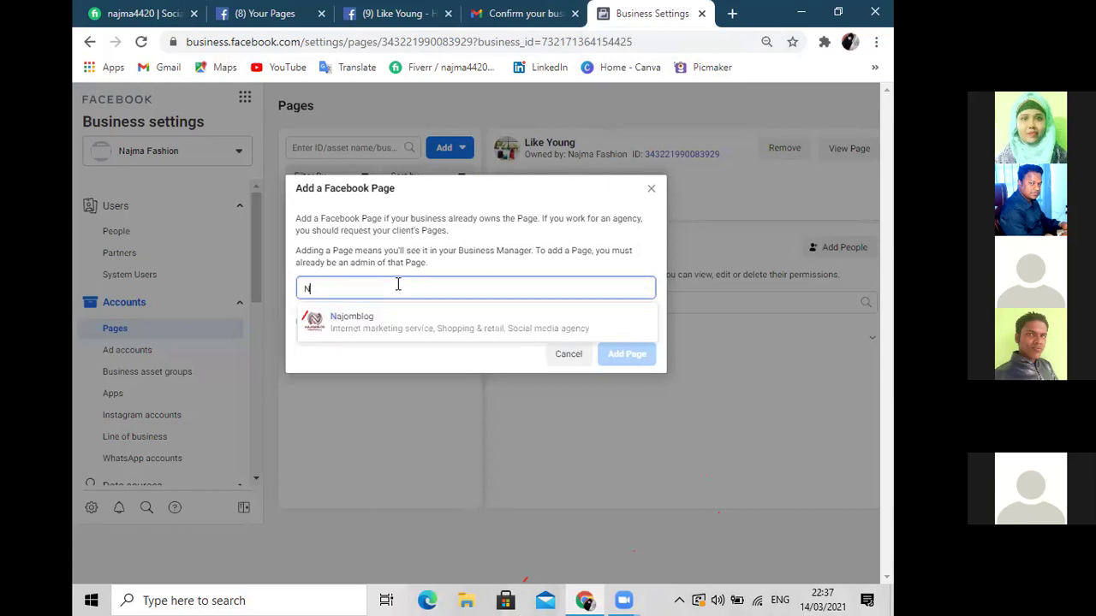
left_click(358, 321)
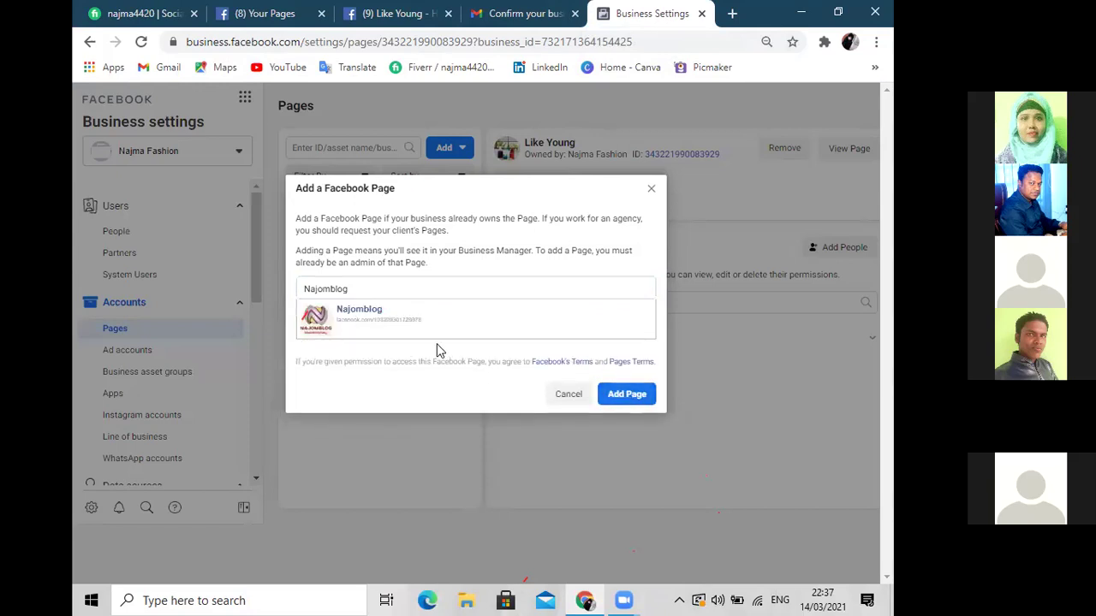
left_click(616, 395)
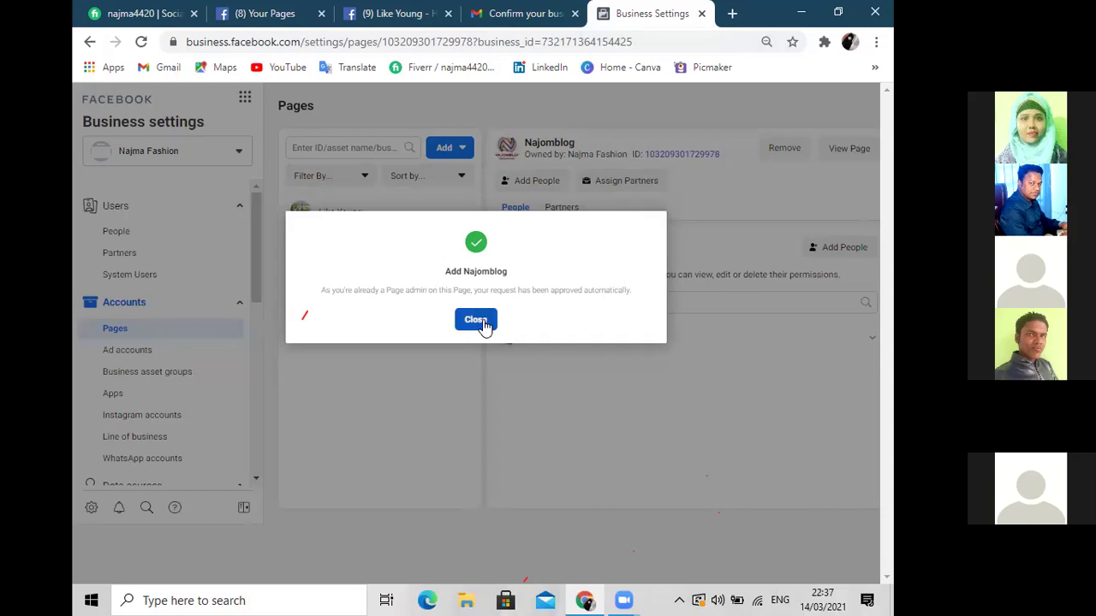
left_click(481, 321)
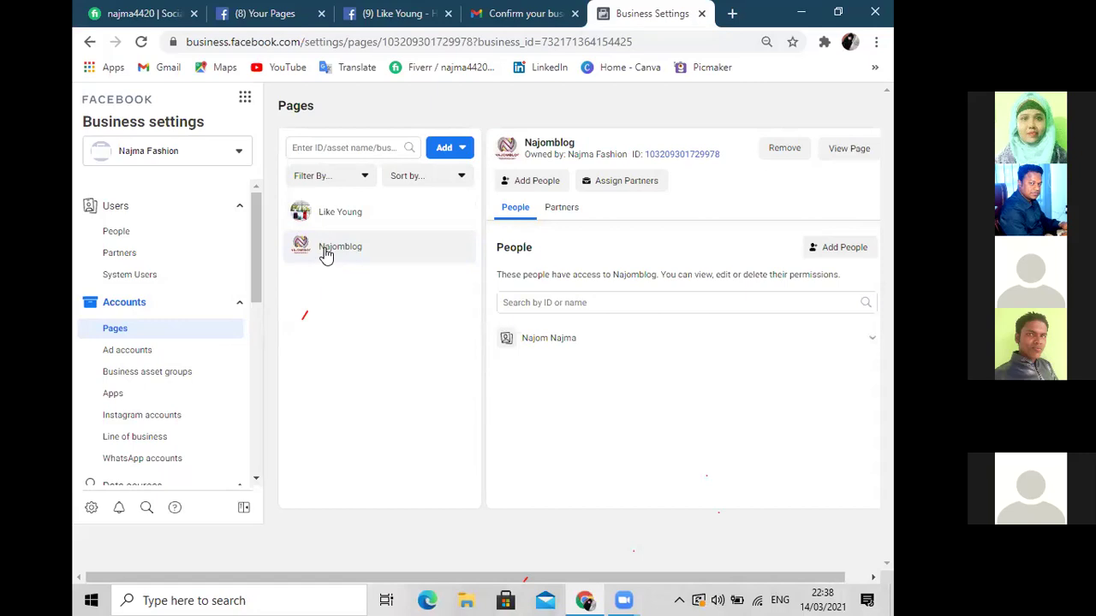
Open Like Young's page details to see its People access list
left_click(353, 219)
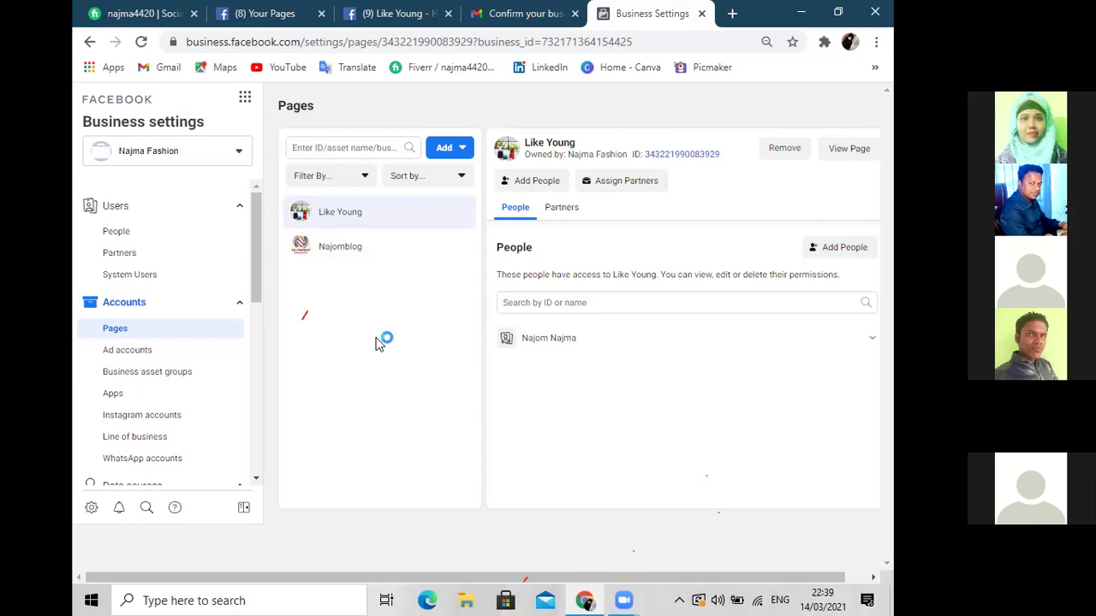
Go to Ad accounts under Accounts in the Business Settings sidebar
left_click(141, 352)
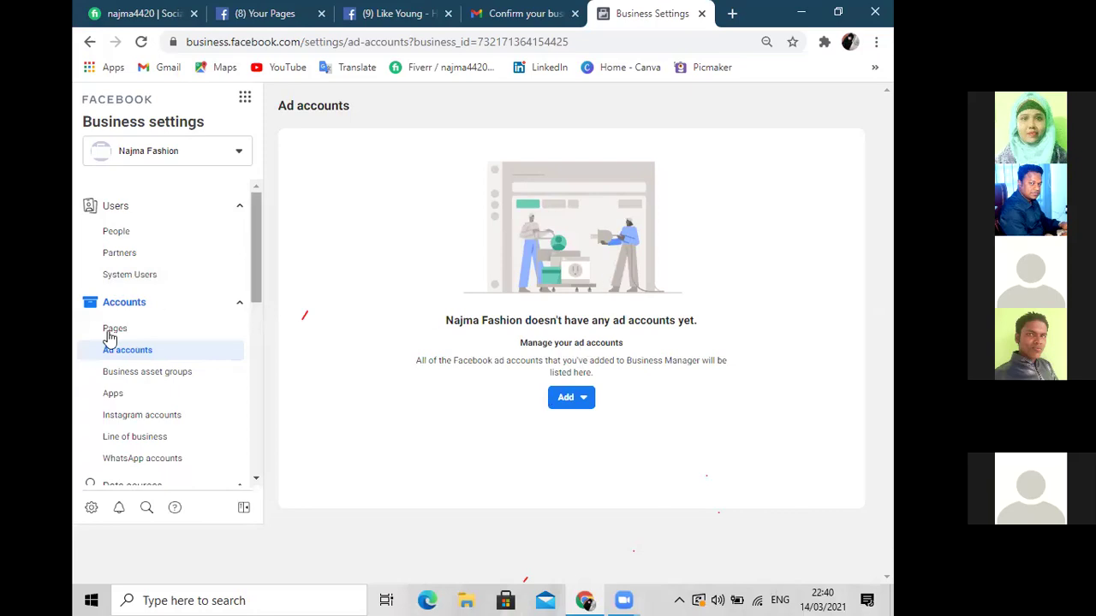
From the Ad accounts Add dropdown, choose Create a new ad account
left_click(230, 336)
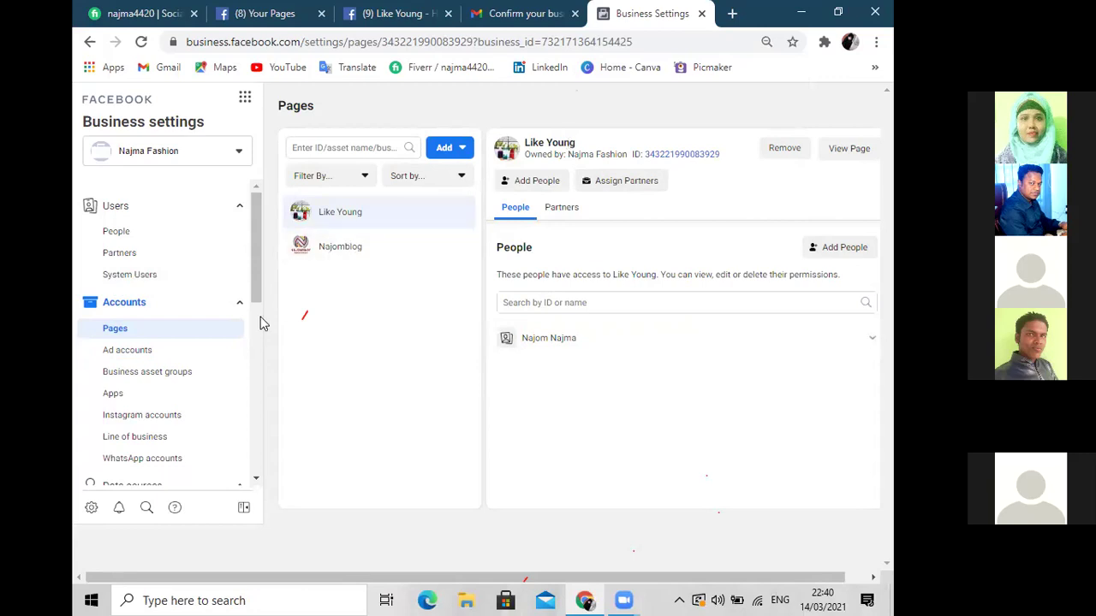
left_click(131, 353)
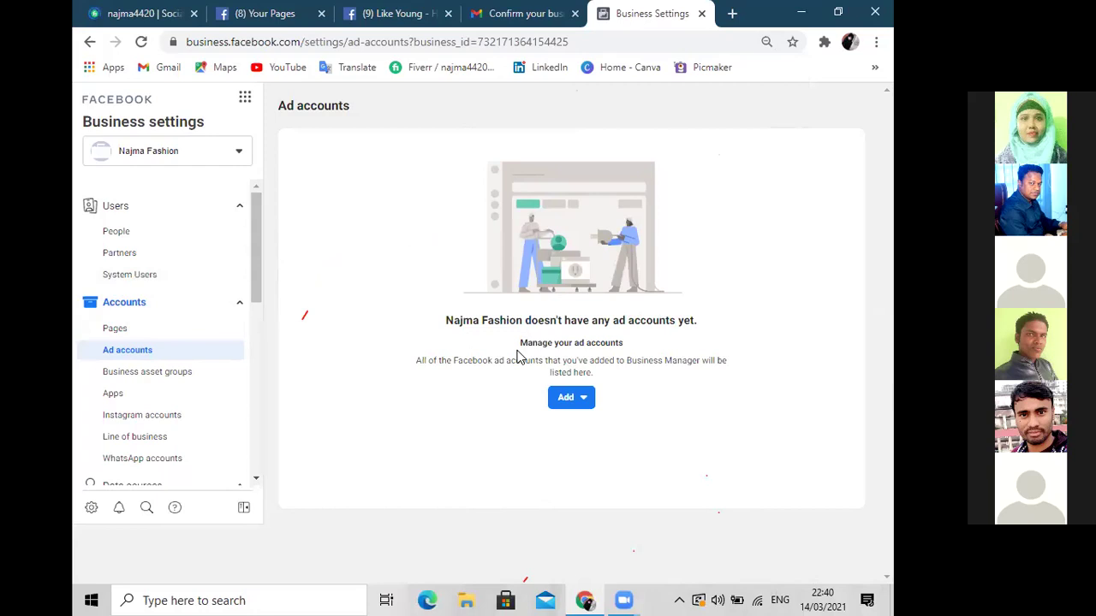
left_click(582, 401)
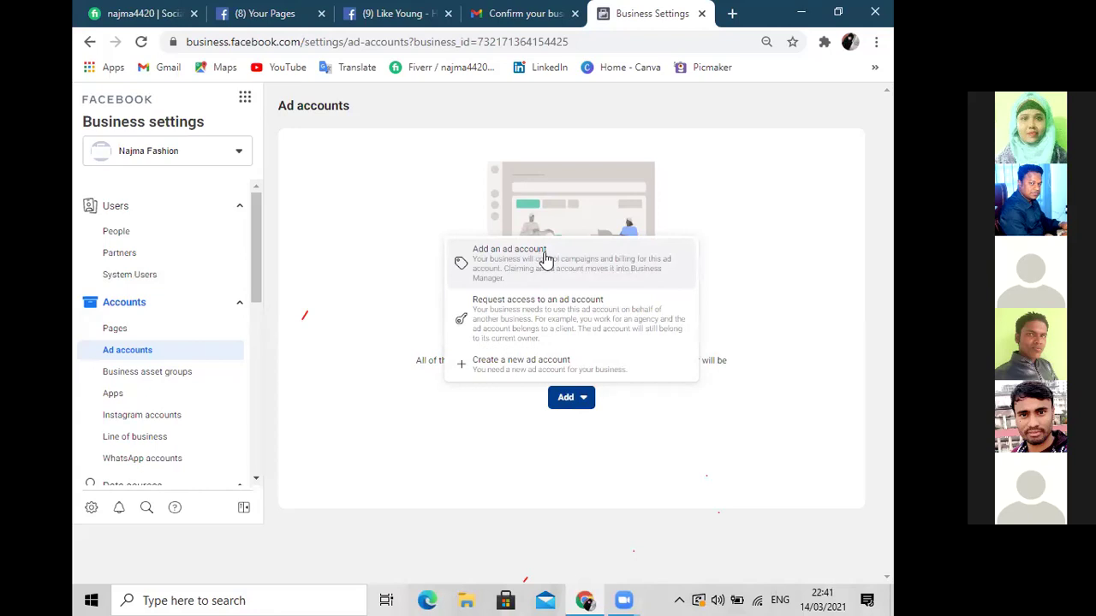
left_click(355, 196)
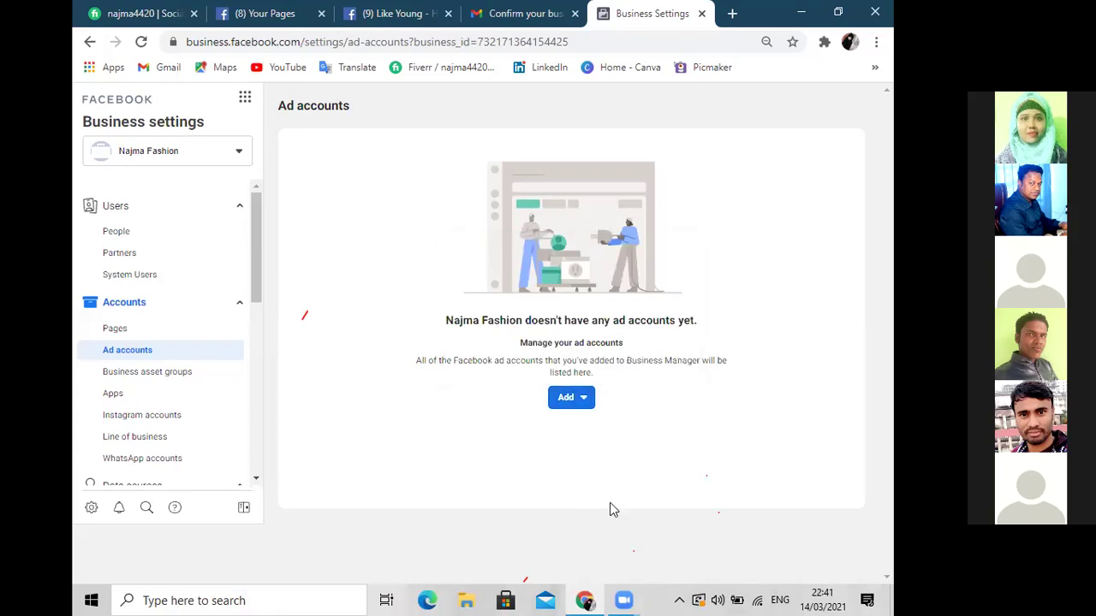
left_click(576, 401)
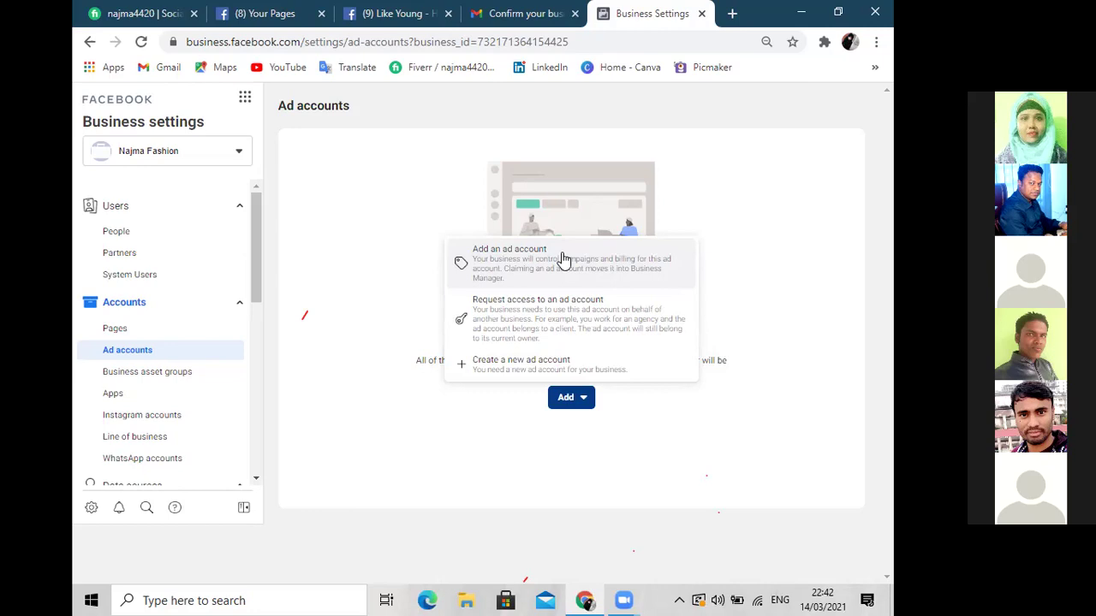
left_click(540, 364)
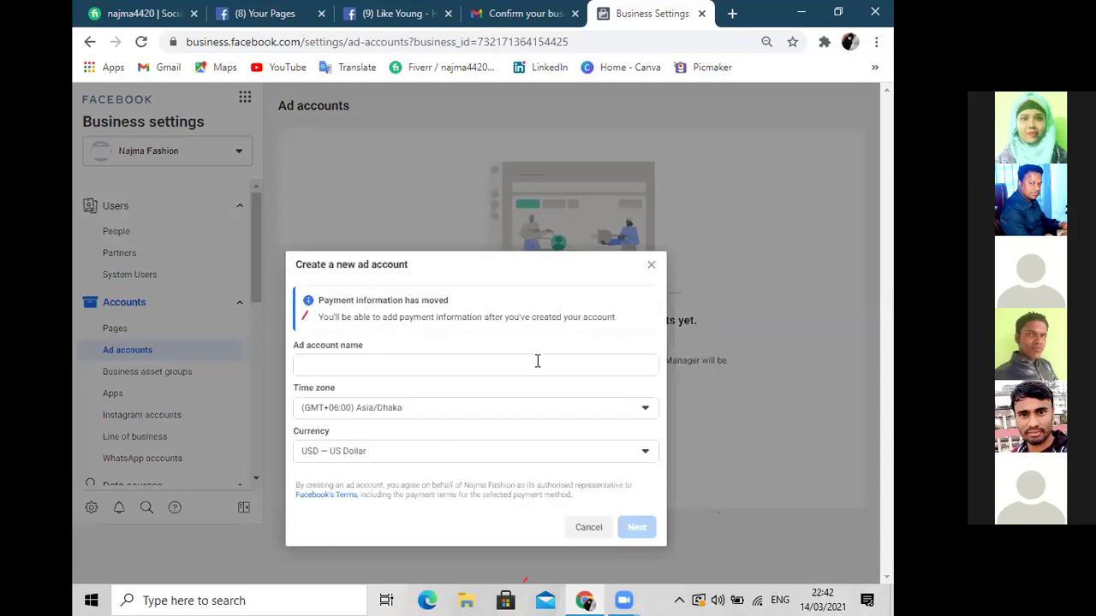
Place the cursor in the new ad account's name field
left_click(334, 365)
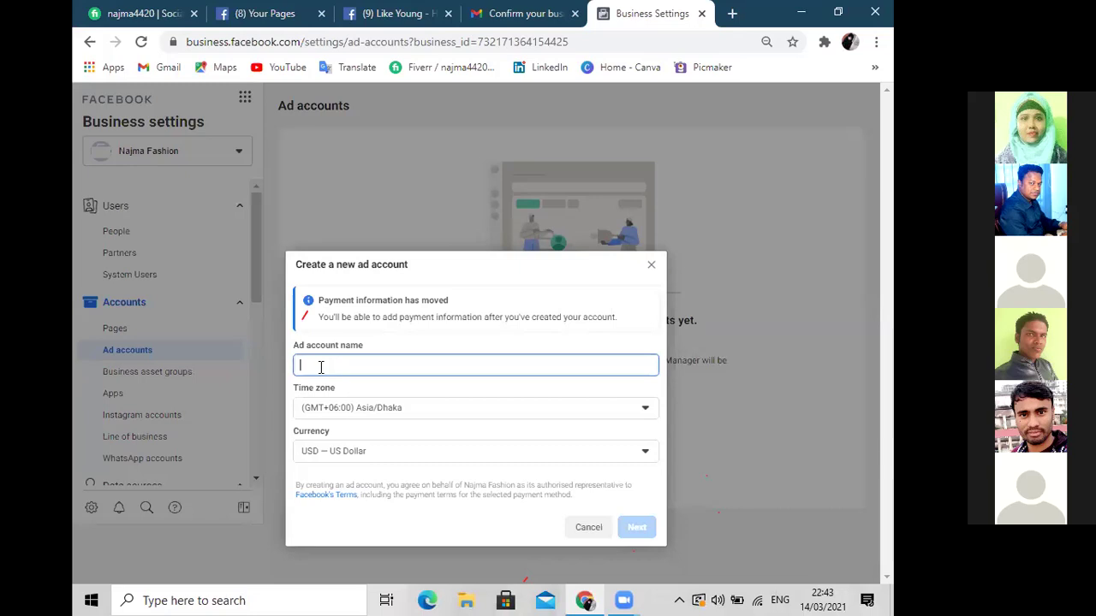
Name the ad account 'Nazma Ad Accounts', keep Asia/Dhaka and USD, and continue
type("Na")
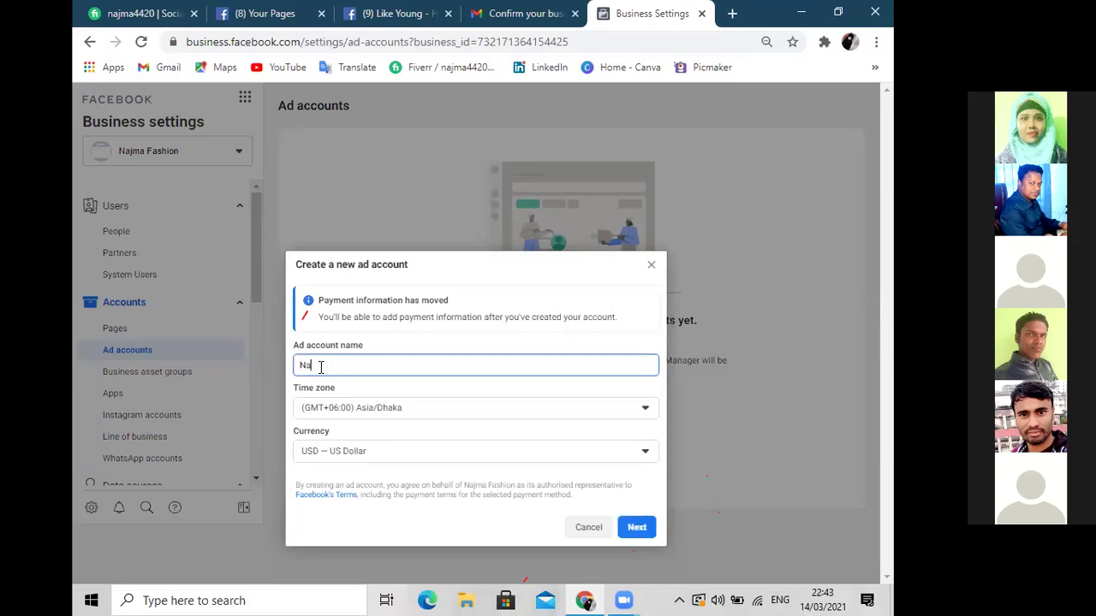
type("zma Ad")
type("Accounts")
left_click(637, 531)
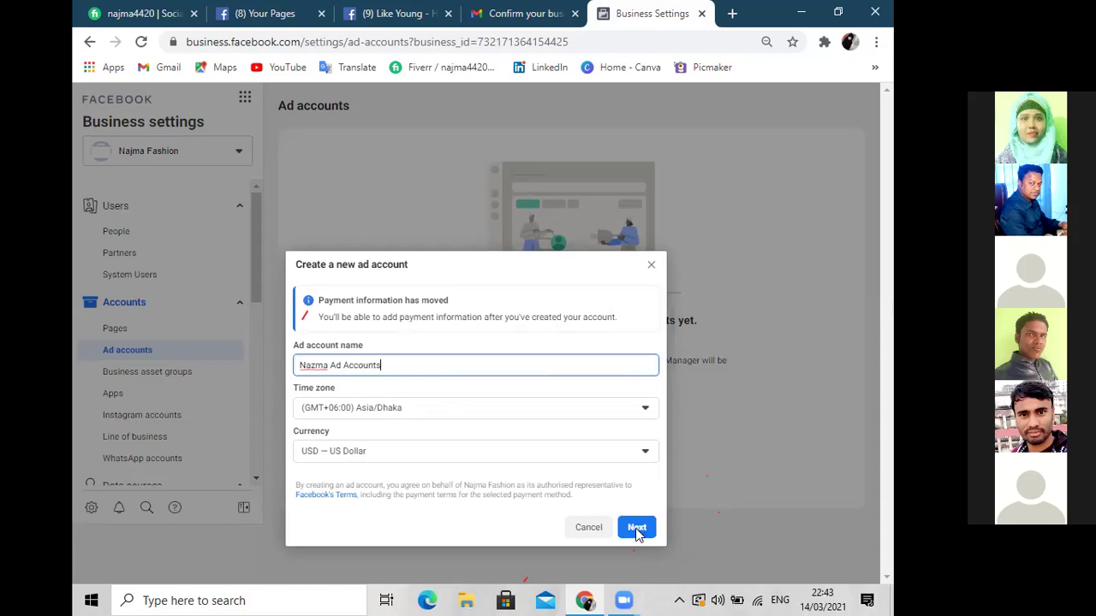
left_click(637, 531)
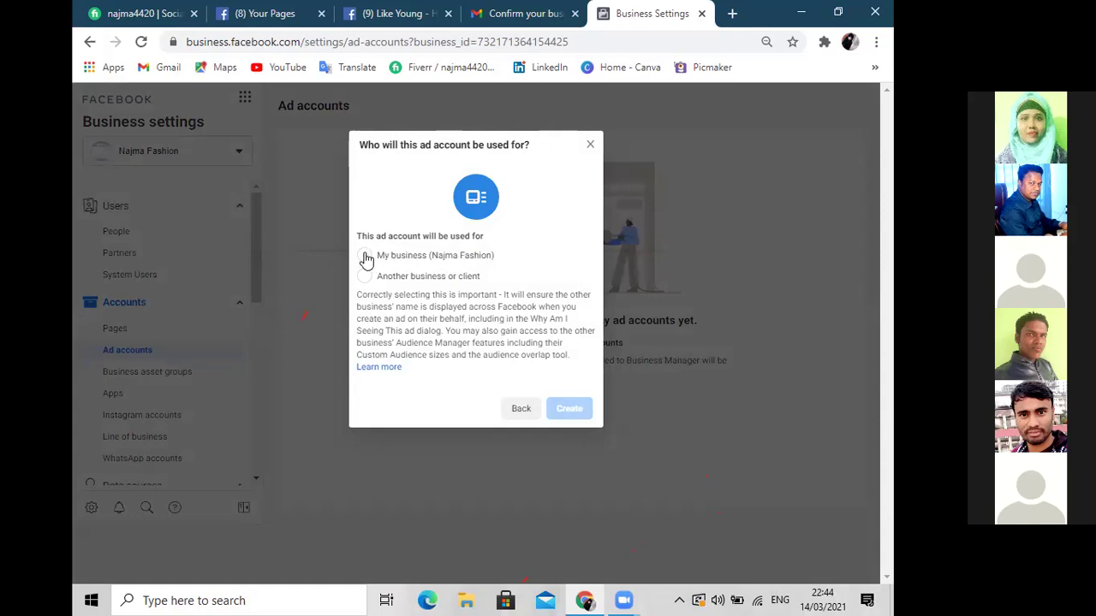
Set the ad account to be used for My business (Najma Fashion) and create it
left_click(366, 257)
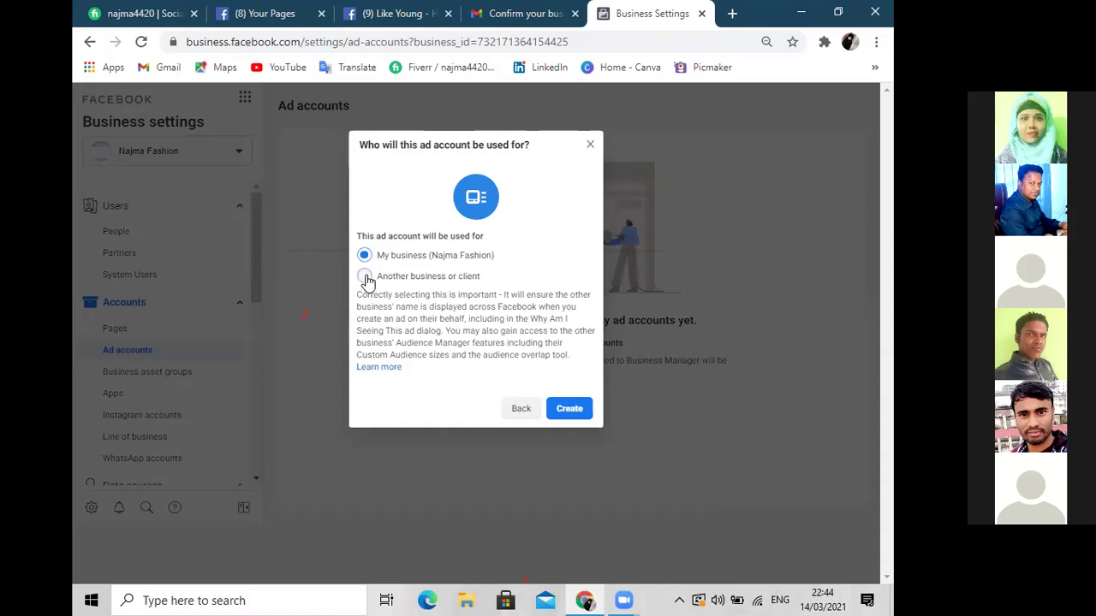
left_click(364, 277)
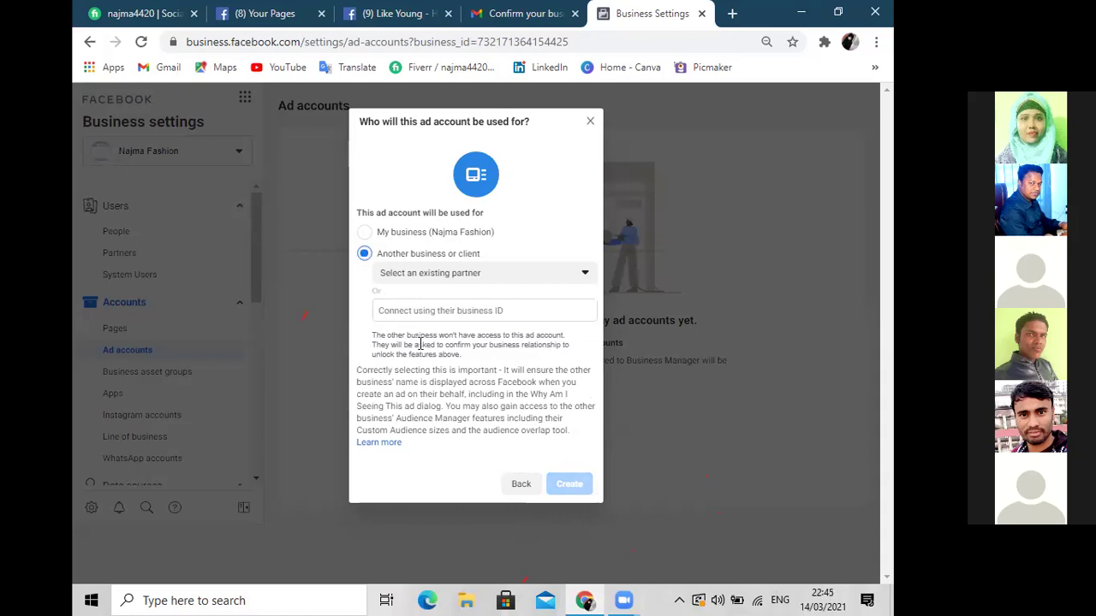
left_click(364, 232)
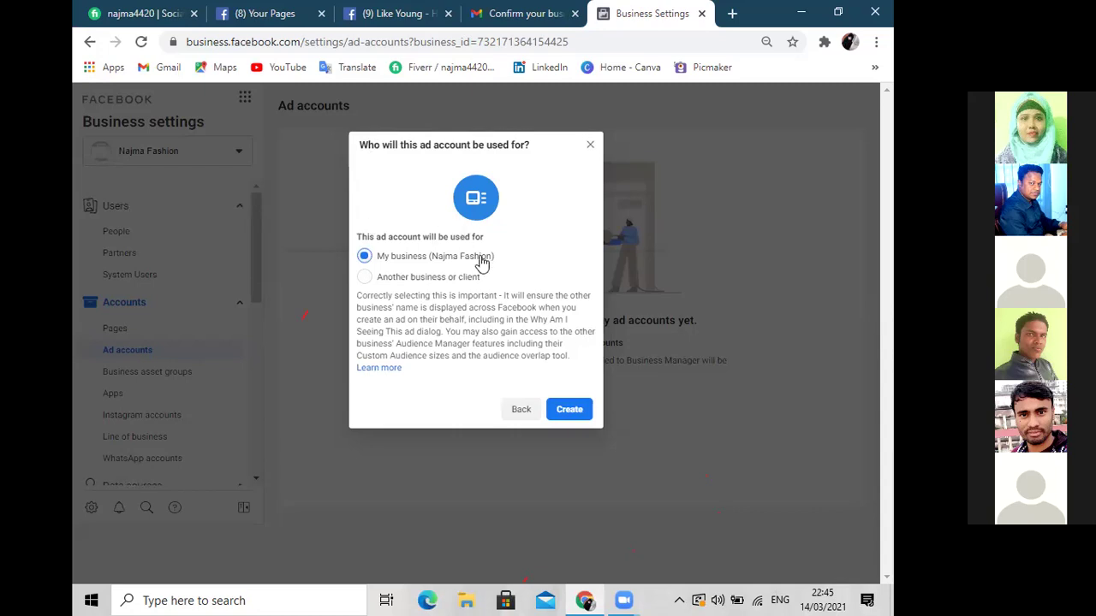
left_click_drag(495, 261, 373, 264)
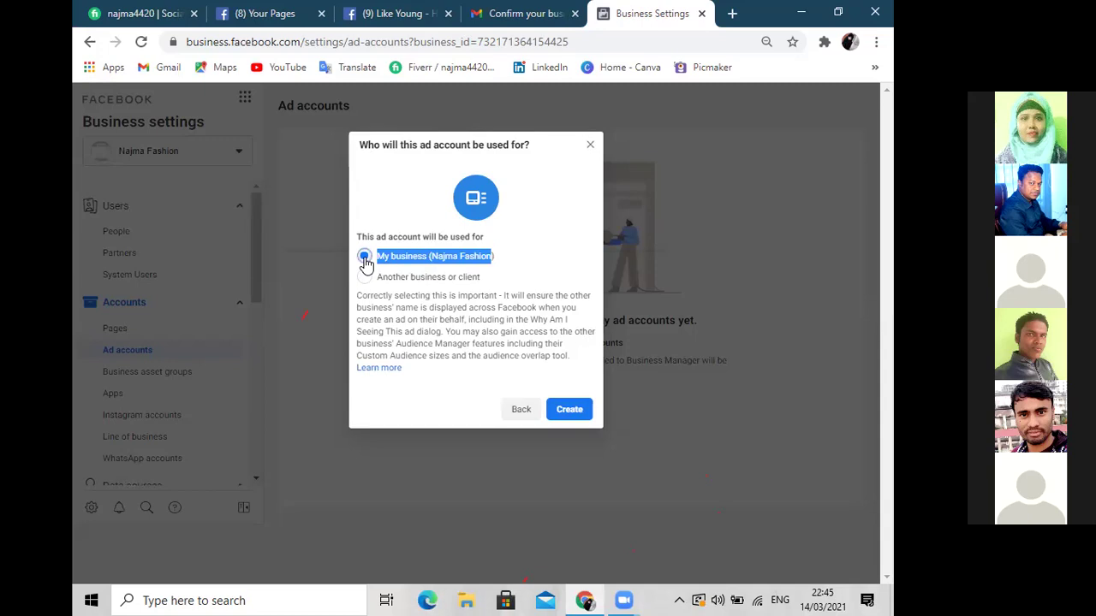
left_click(567, 410)
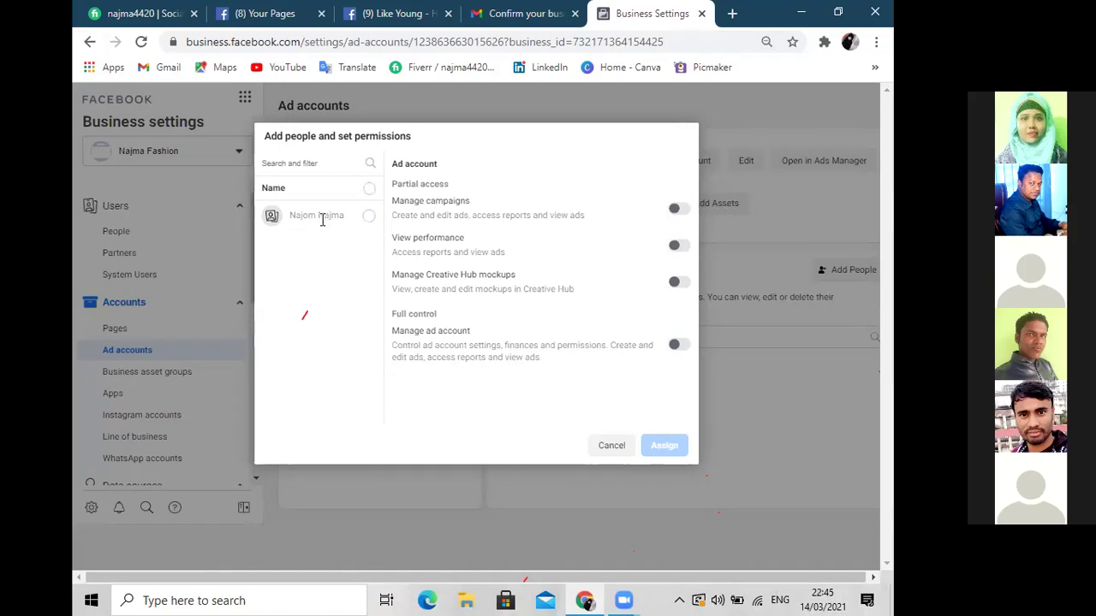
Tick the listed person to add to the new ad account
left_click_drag(346, 215, 274, 227)
left_click(272, 225)
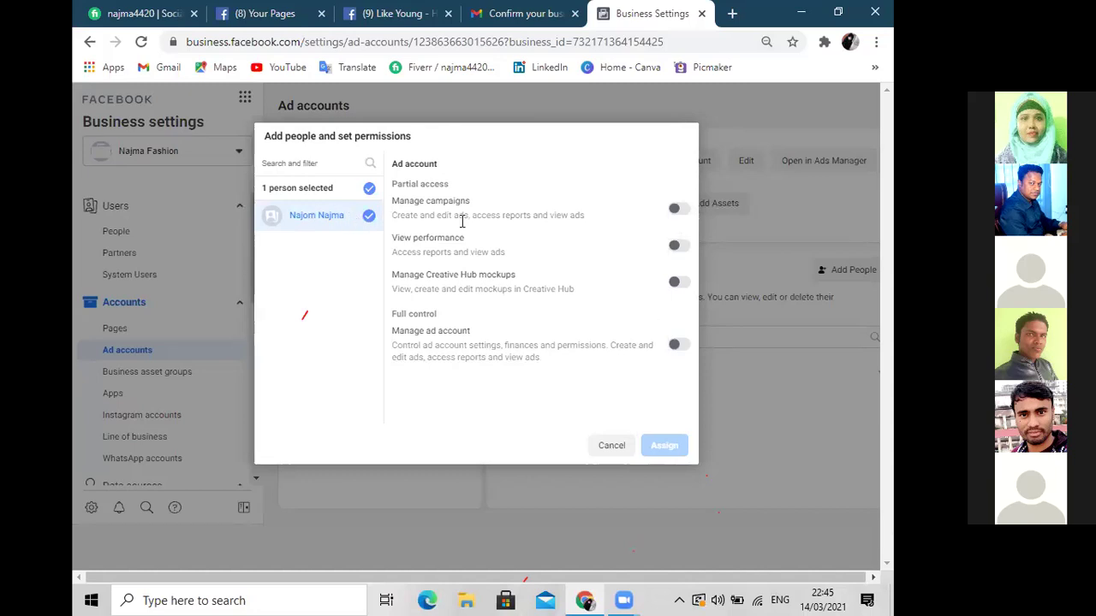
left_click(367, 190)
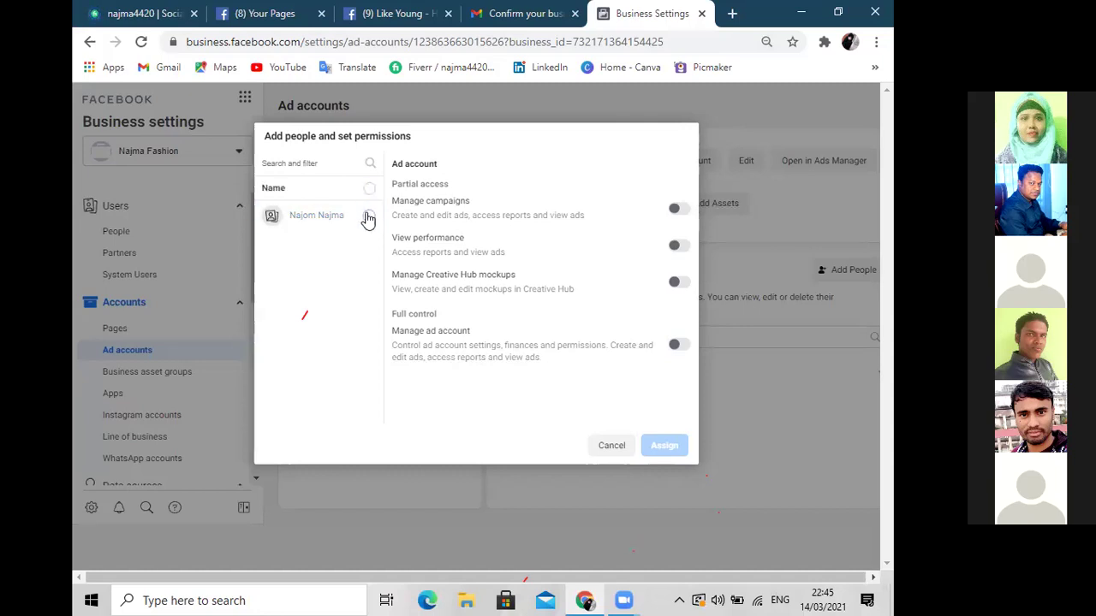
left_click(369, 218)
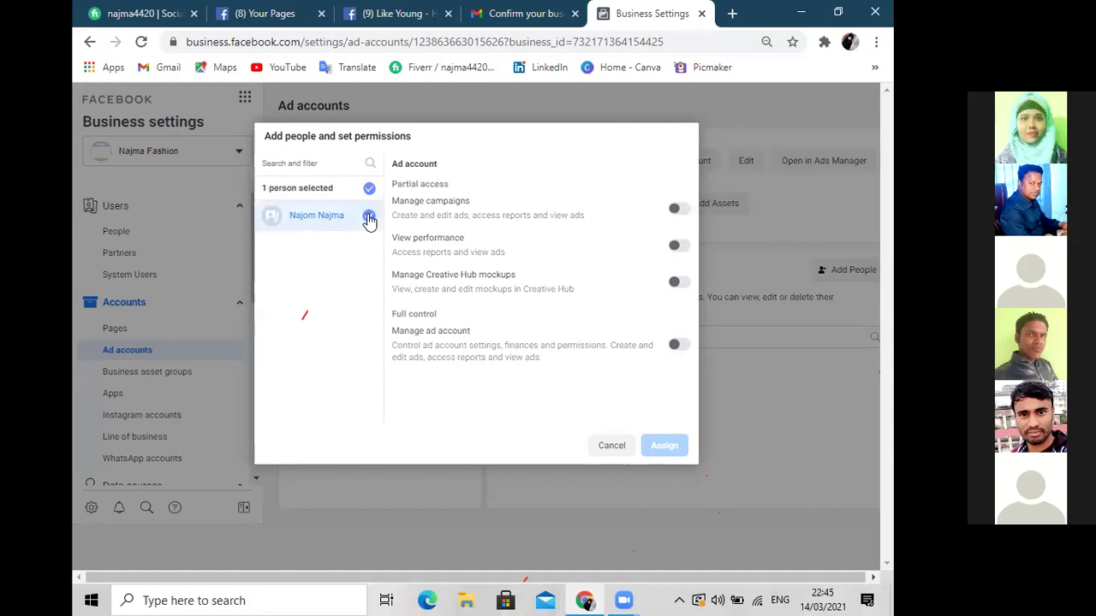
left_click(369, 219)
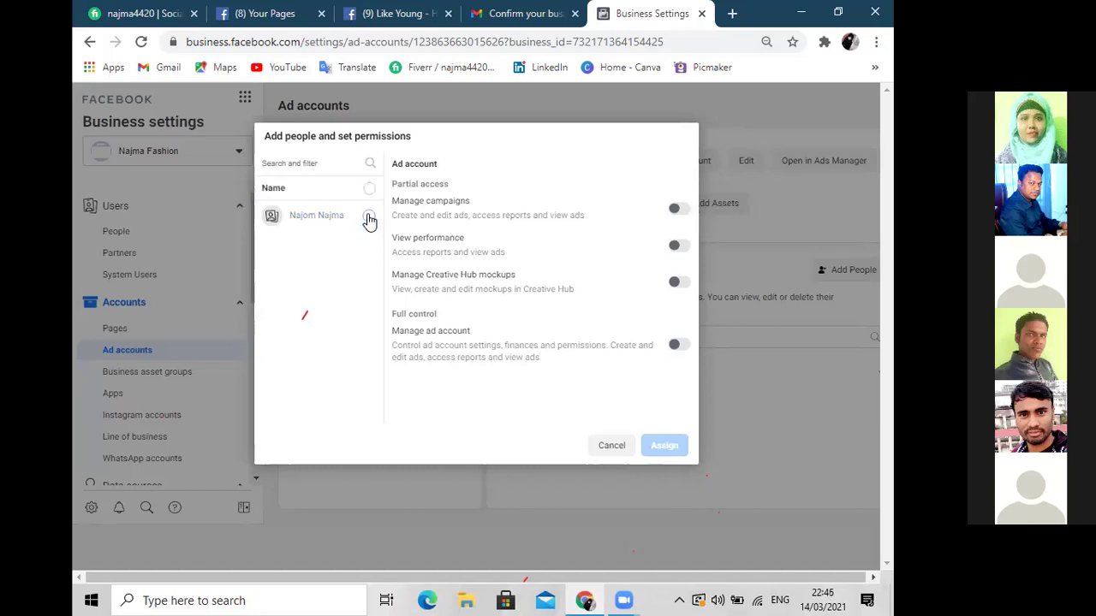
left_click(369, 189)
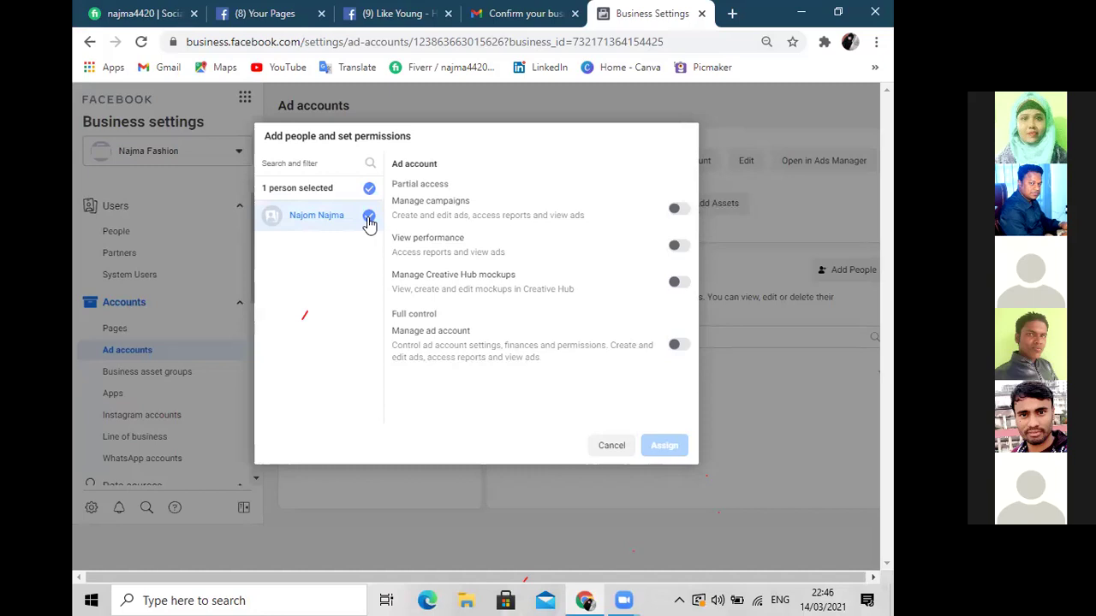
Turn on Manage campaigns and Manage ad account full control, then assign the person
left_click(676, 212)
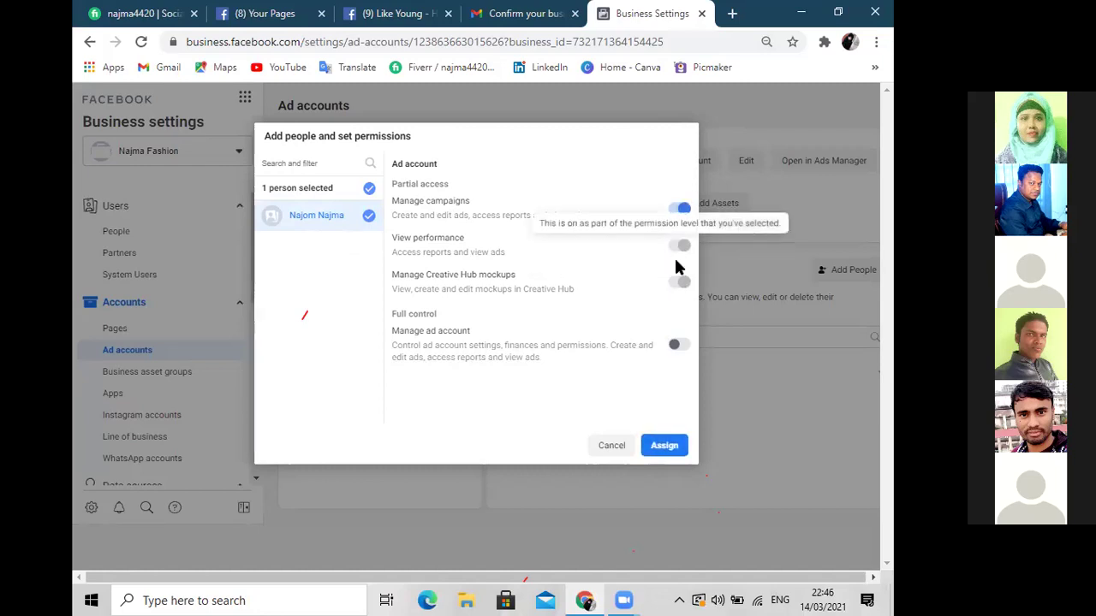
left_click(679, 210)
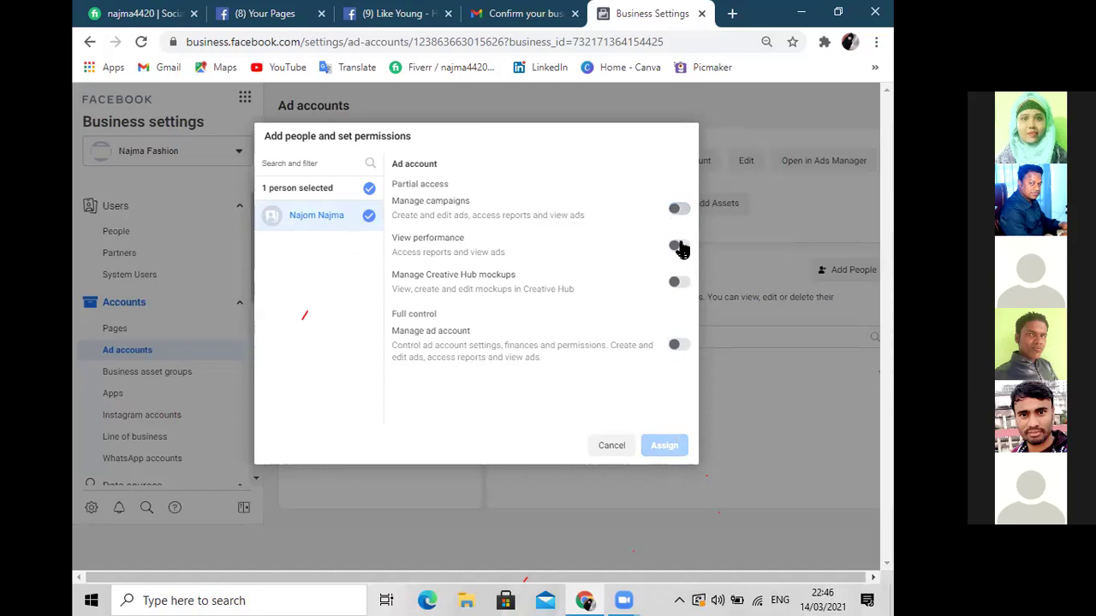
left_click(686, 212)
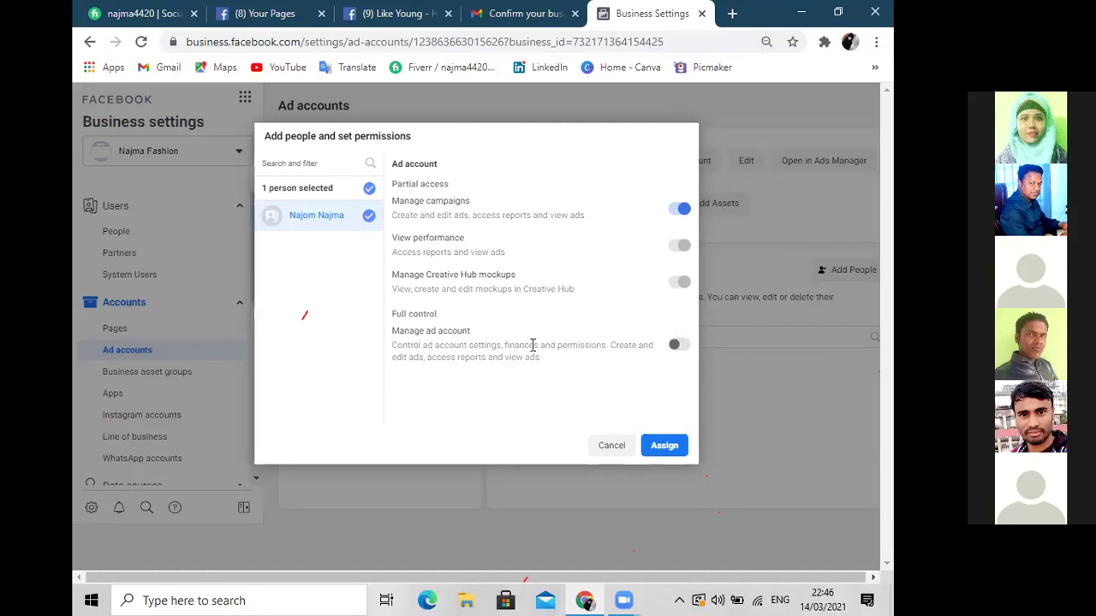
left_click(676, 347)
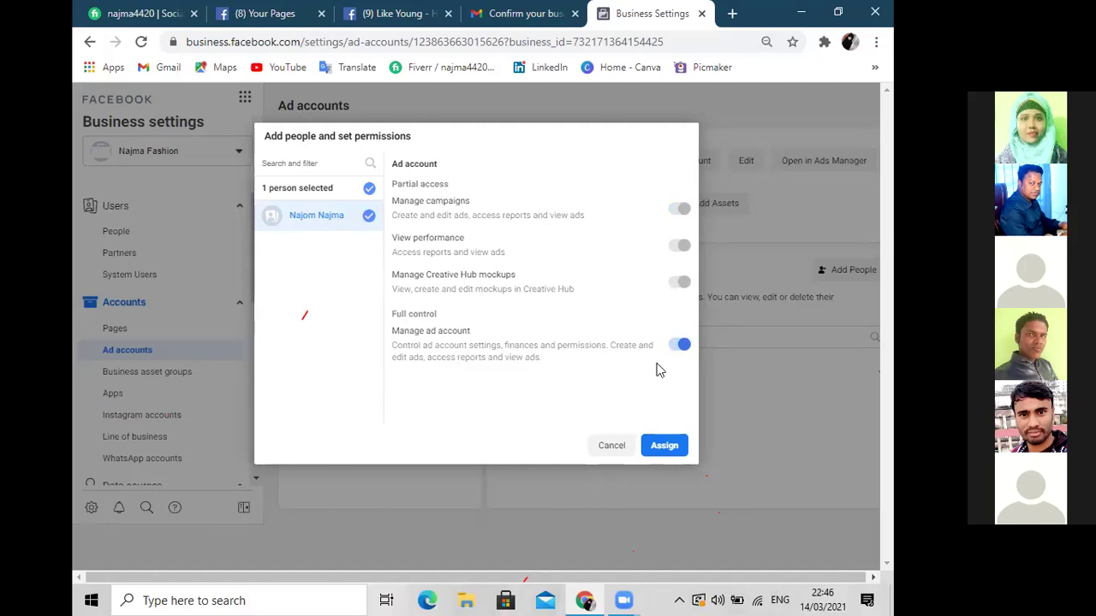
left_click(665, 445)
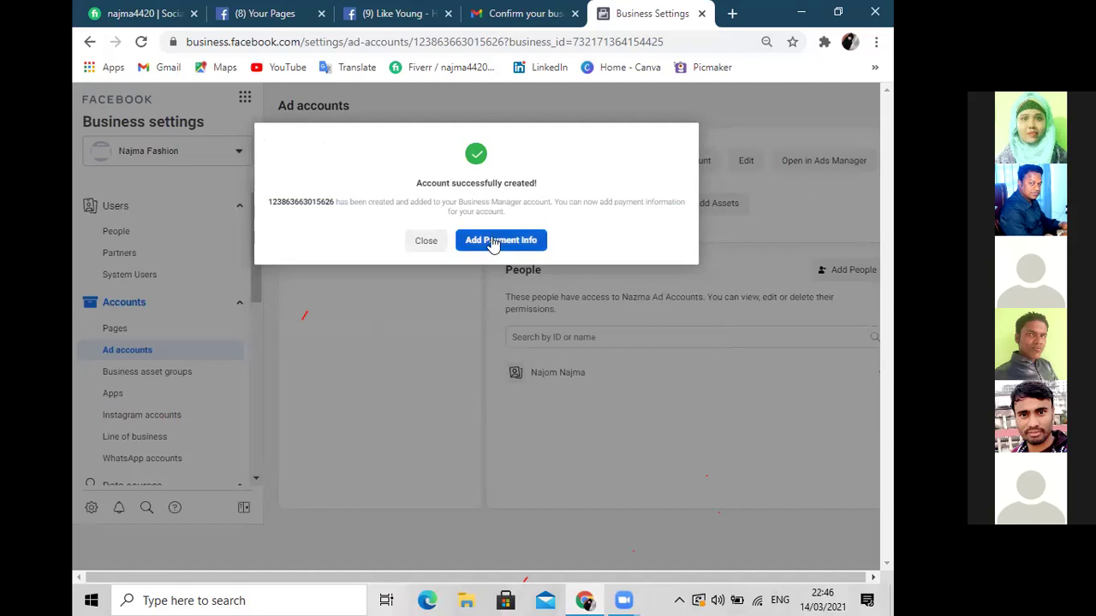
Close the success message, exit without payment info, and review the Nazma Ad Accounts details
left_click(426, 242)
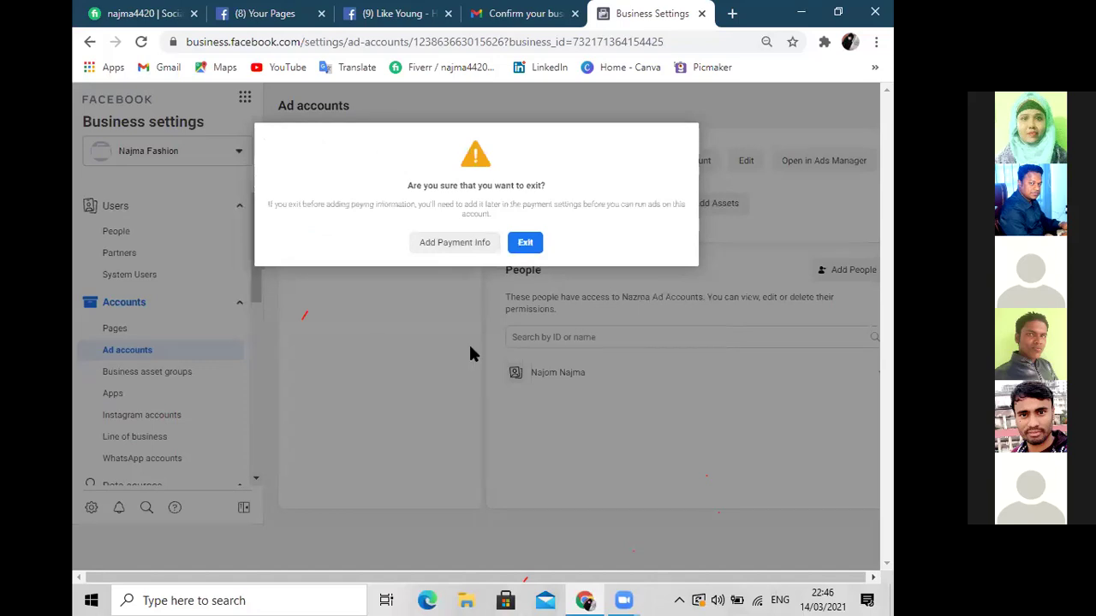
left_click(525, 243)
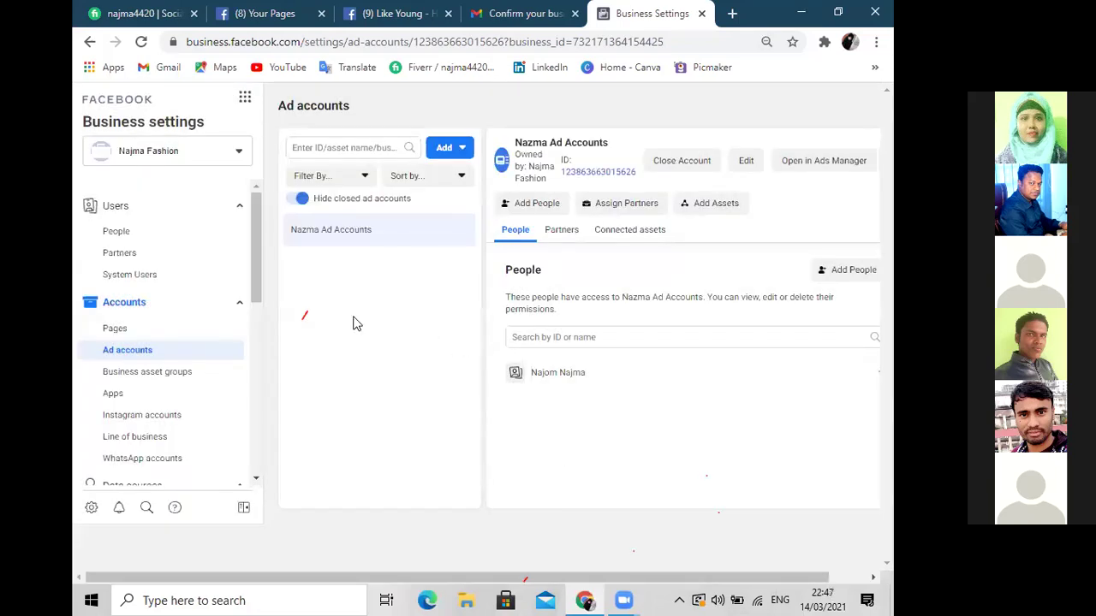
left_click(127, 352)
left_click_drag(611, 146, 517, 148)
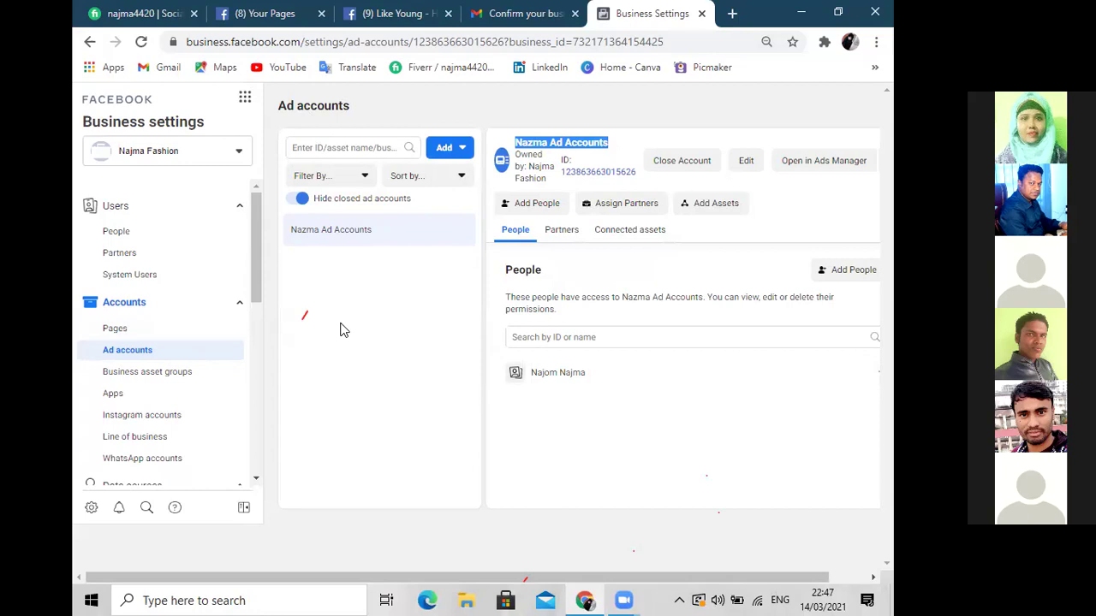
left_click_drag(256, 256, 255, 419)
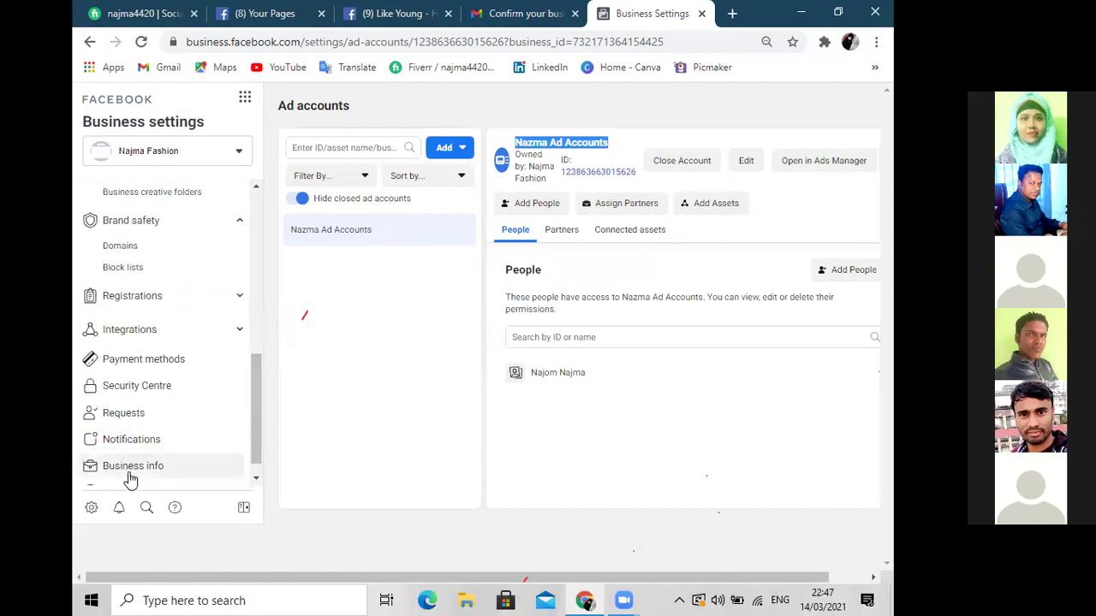
left_click(130, 470)
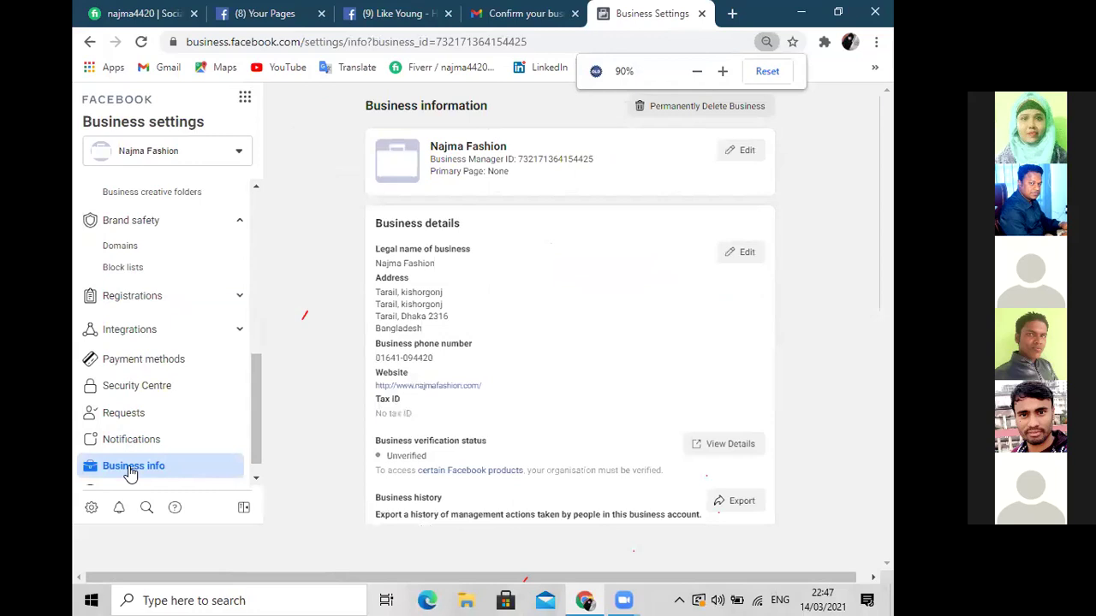
scroll(482, 437, "down", 3)
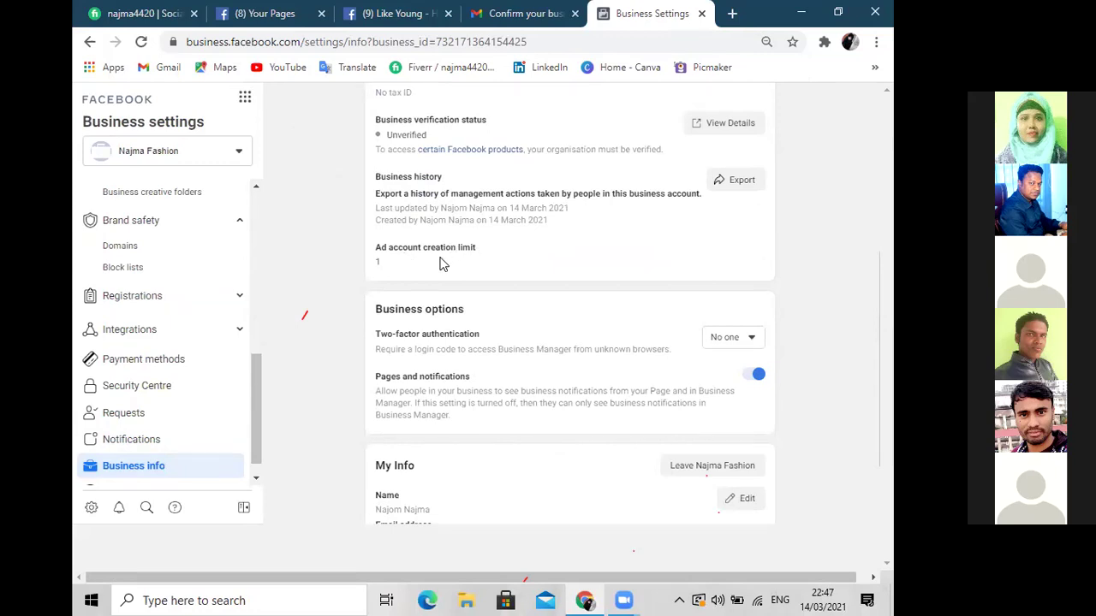
left_click_drag(378, 259, 374, 265)
left_click_drag(258, 387, 266, 209)
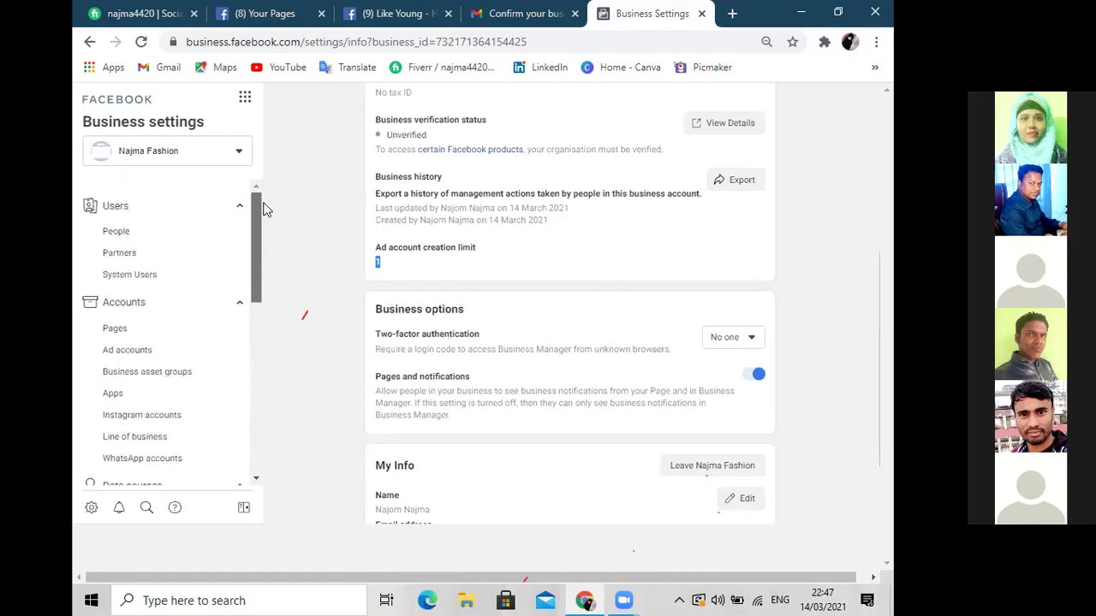
left_click(144, 352)
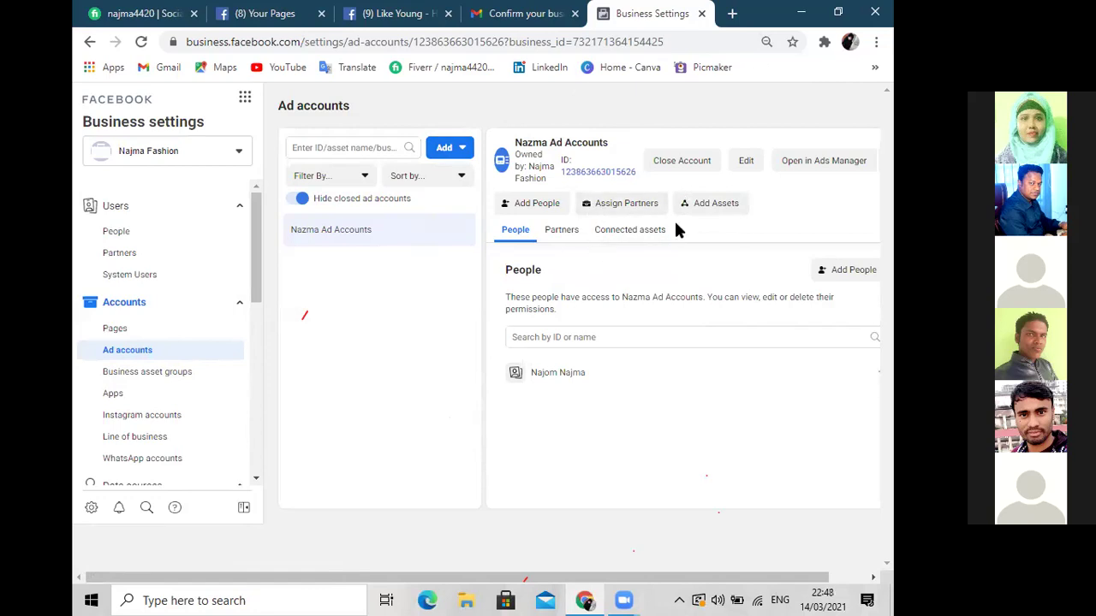
left_click(843, 163)
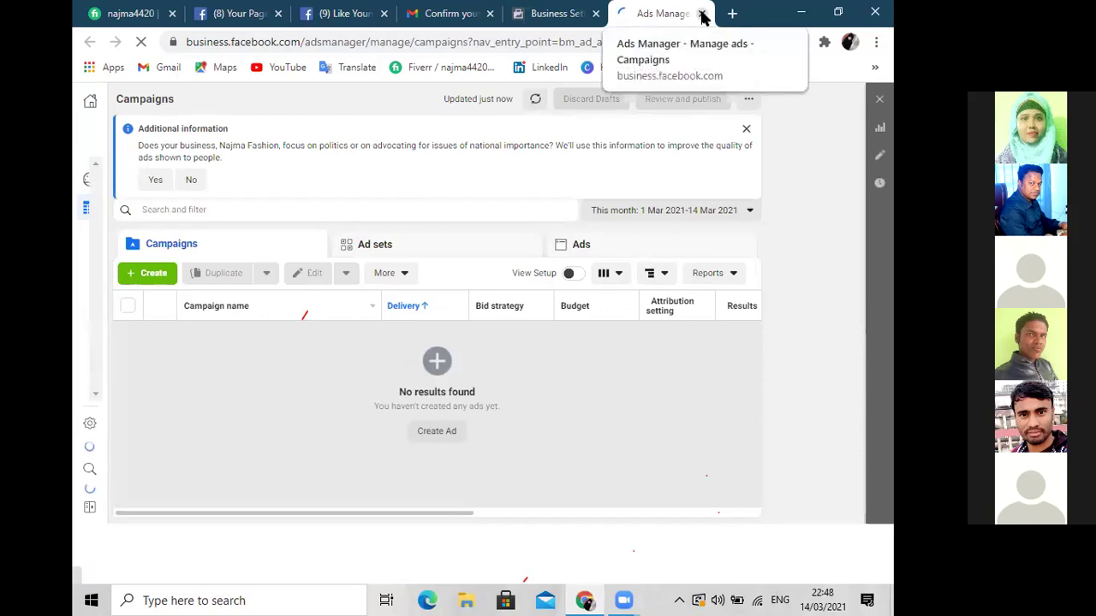
left_click(702, 13)
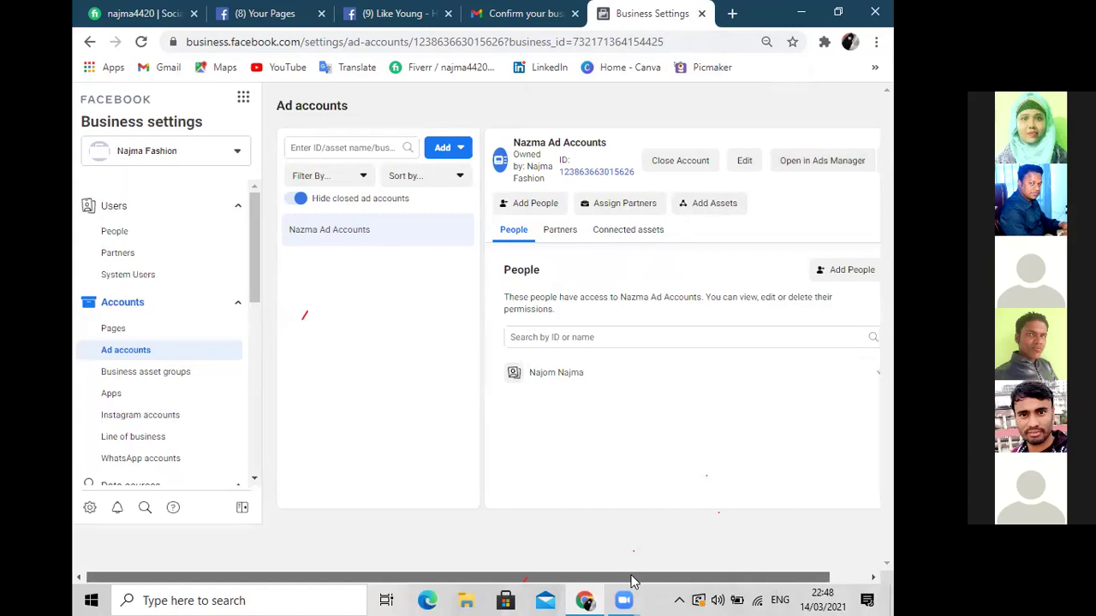
left_click_drag(632, 580, 711, 580)
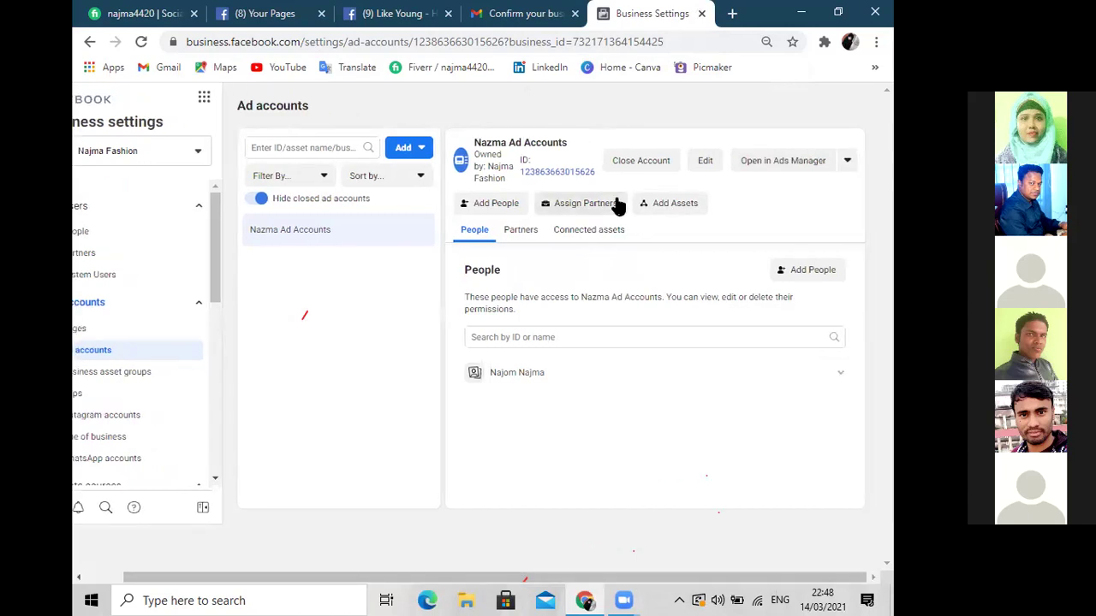
Choose View Payment Methods from the dropdown beside Open in Ads Manager
left_click(846, 161)
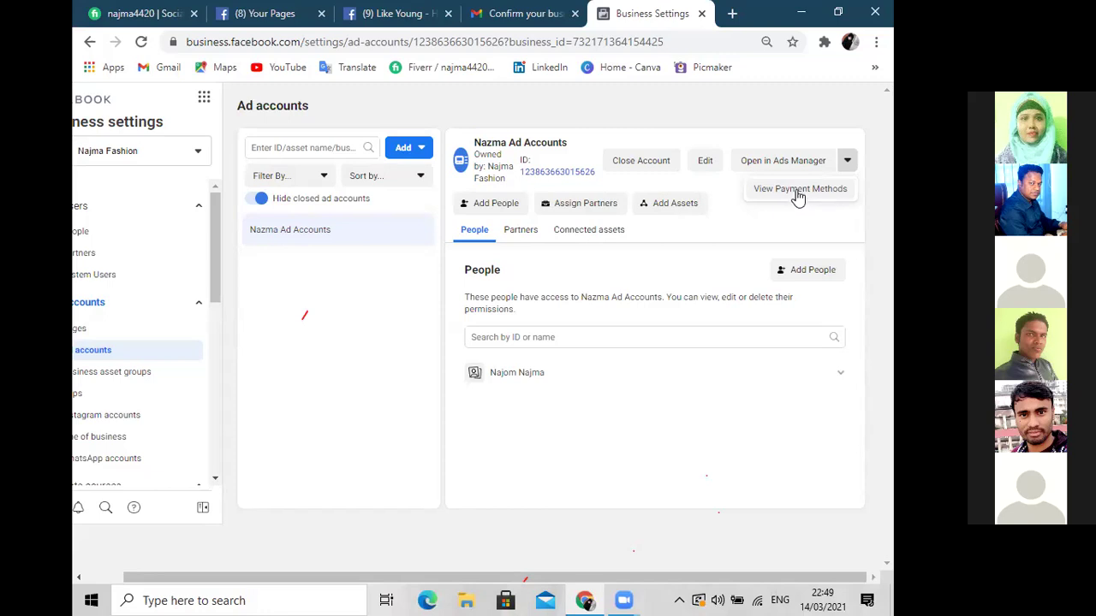
left_click(831, 194)
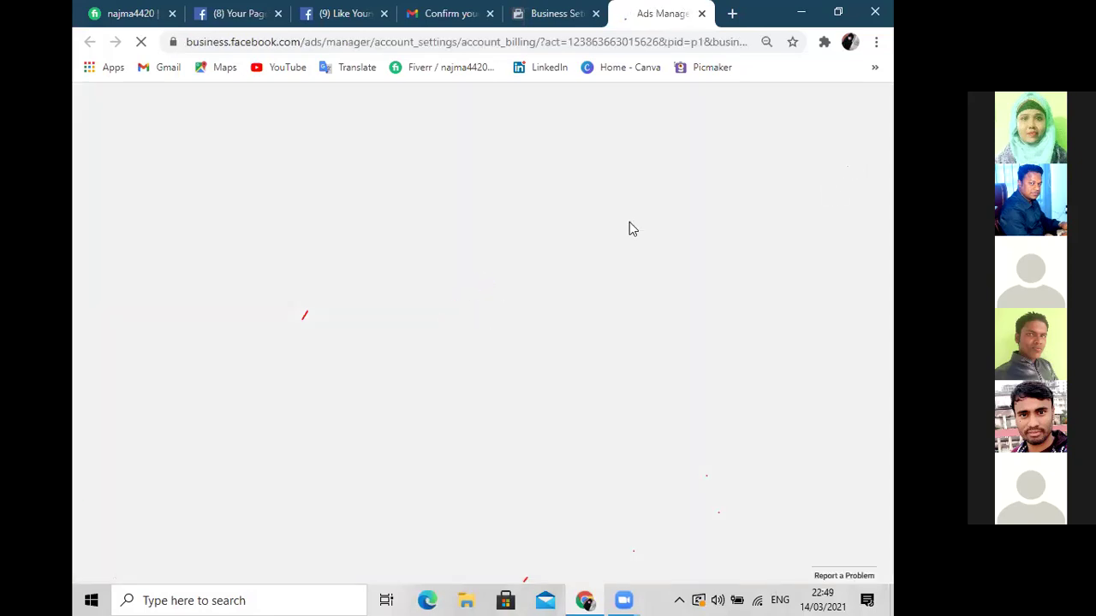
Start adding a payment method from the Payment methods card on Payment settings
key("ctrl+minus")
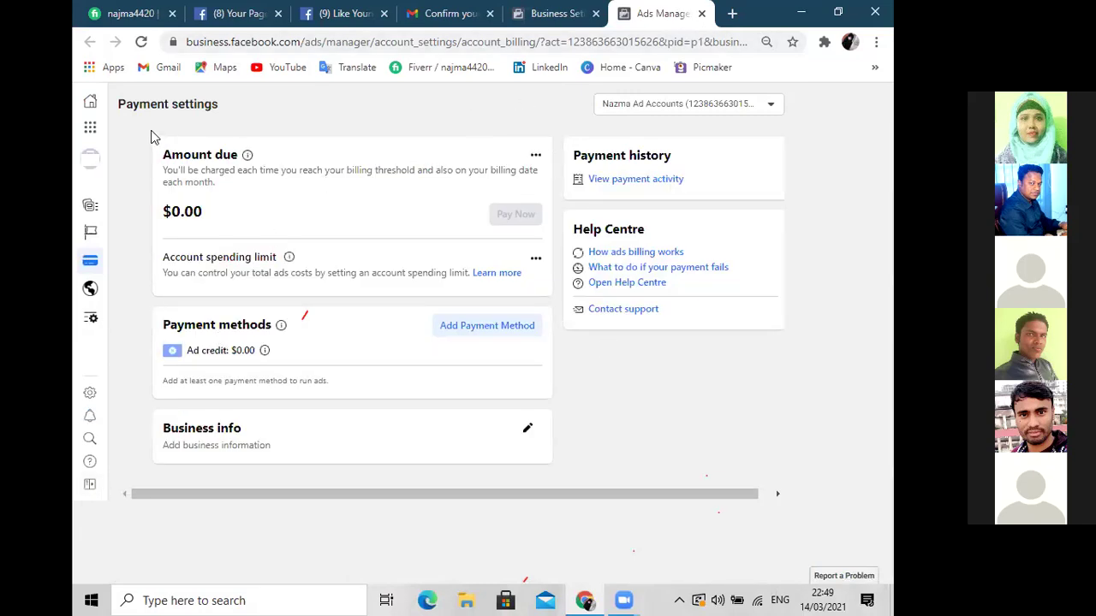
mouse_move(82, 224)
left_click_drag(323, 382, 157, 388)
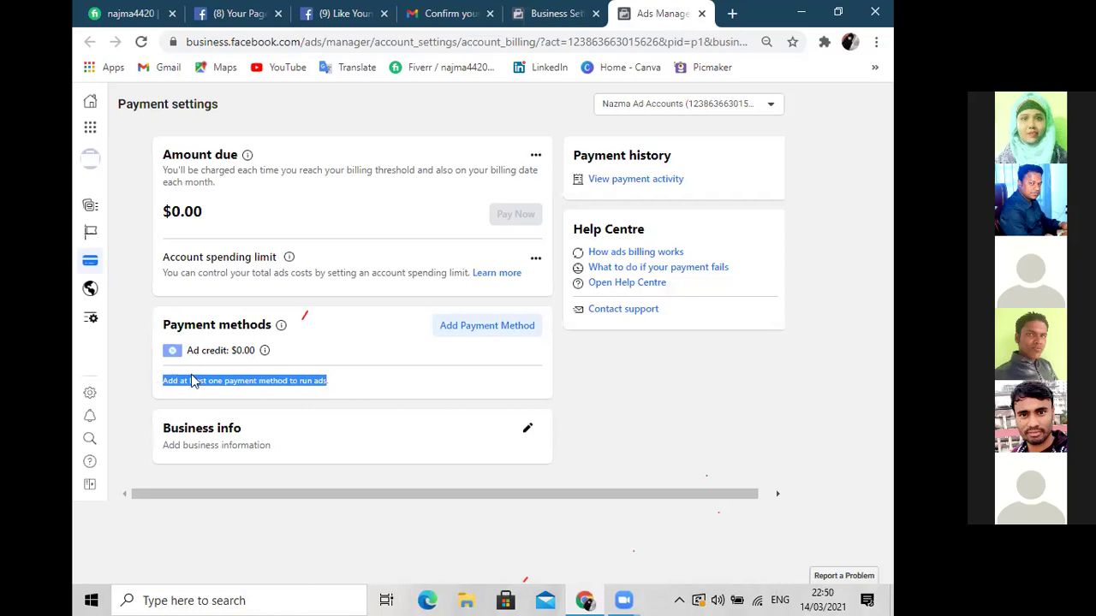
left_click(469, 333)
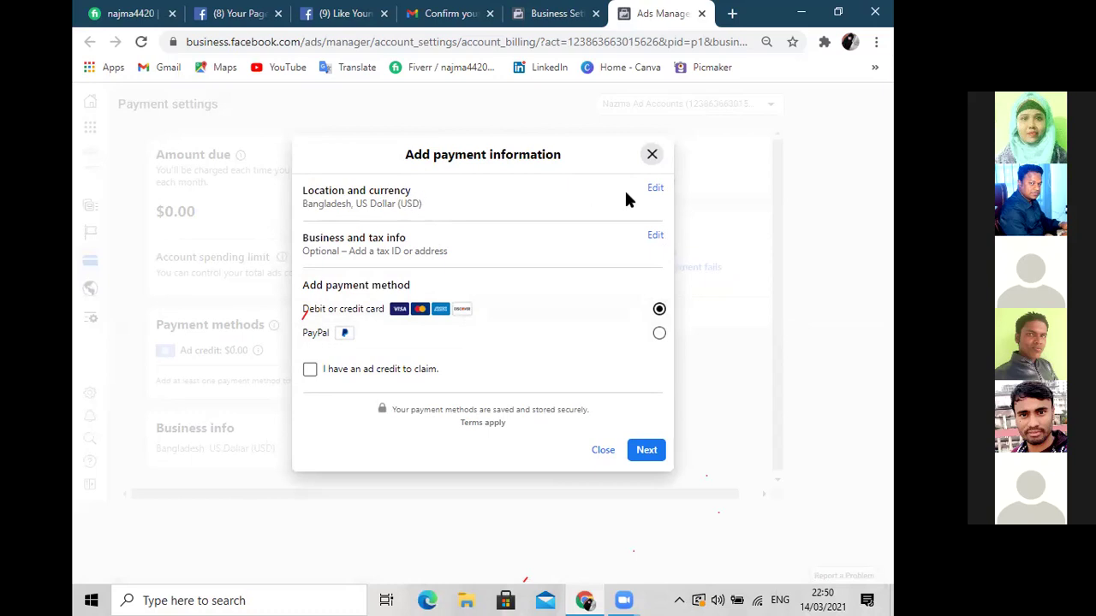
Keep Bangladesh and US Dollar, choose Debit or credit card, and continue to the card details form
left_click(654, 188)
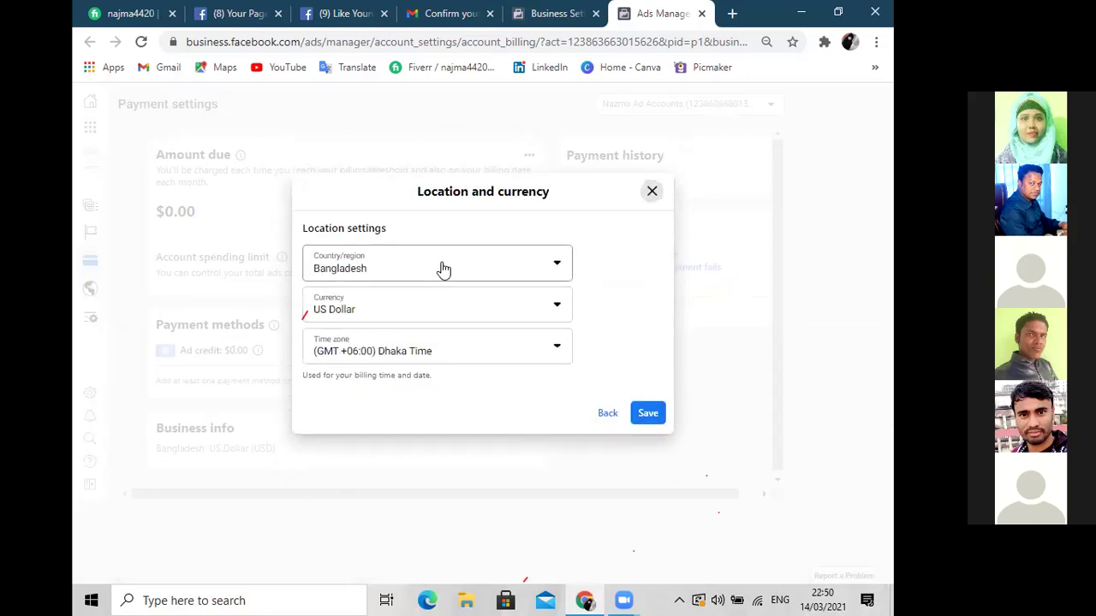
left_click(607, 415)
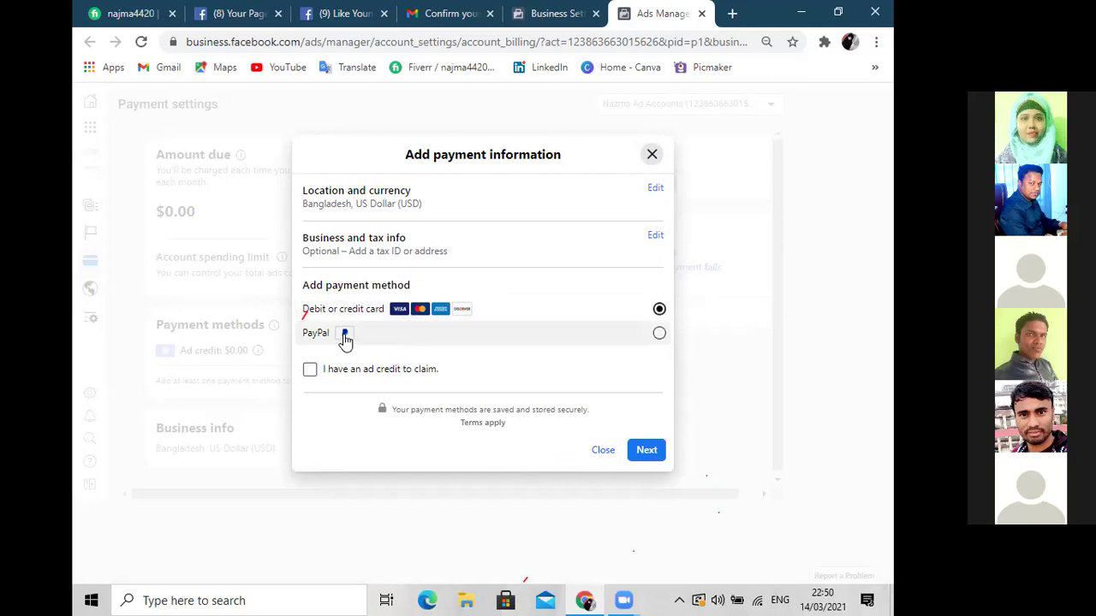
left_click(658, 334)
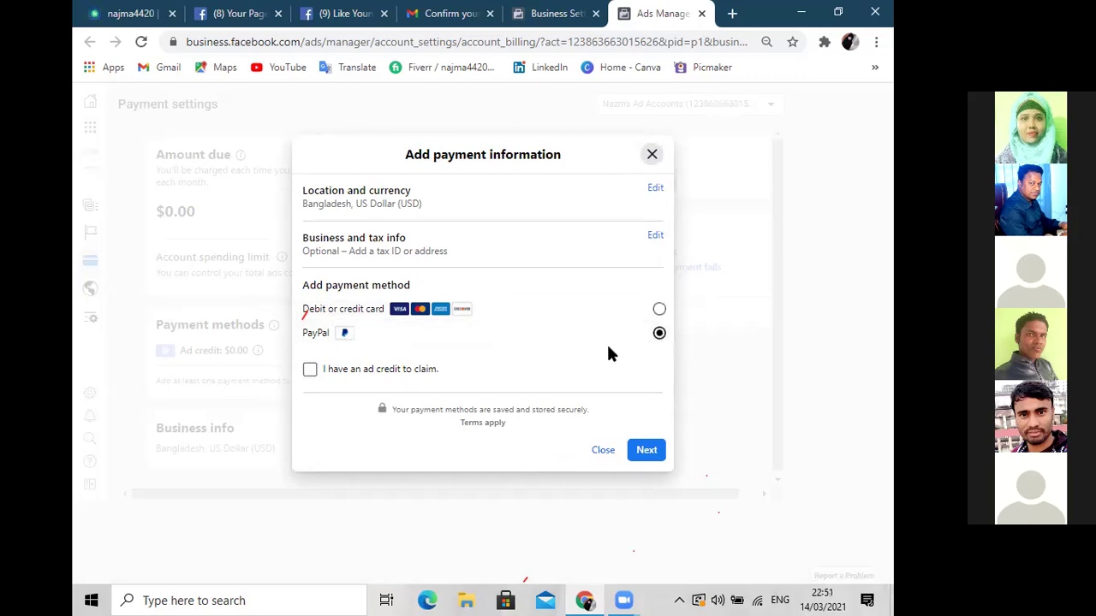
left_click(659, 310)
left_click(646, 450)
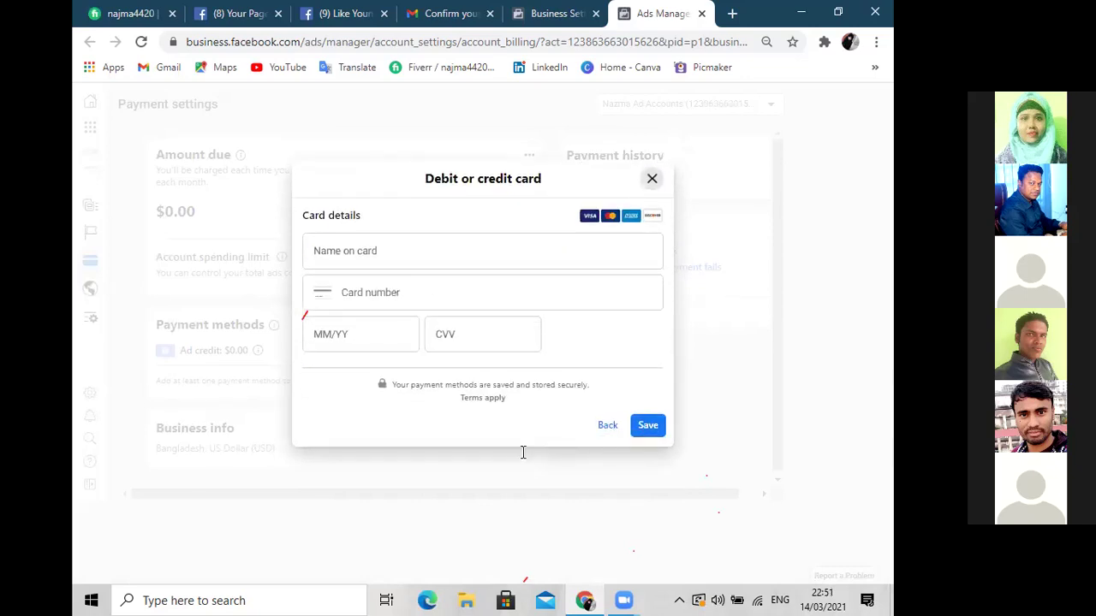
left_click(358, 251)
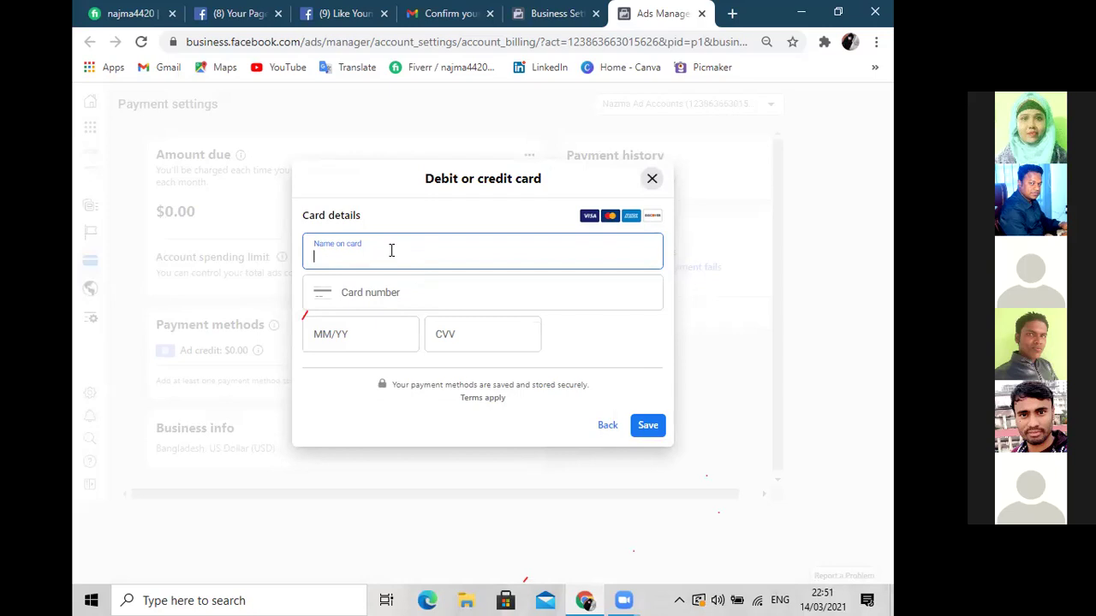
Step through the card number, expiry and CVV fields, then close the card form unsaved
left_click(377, 298)
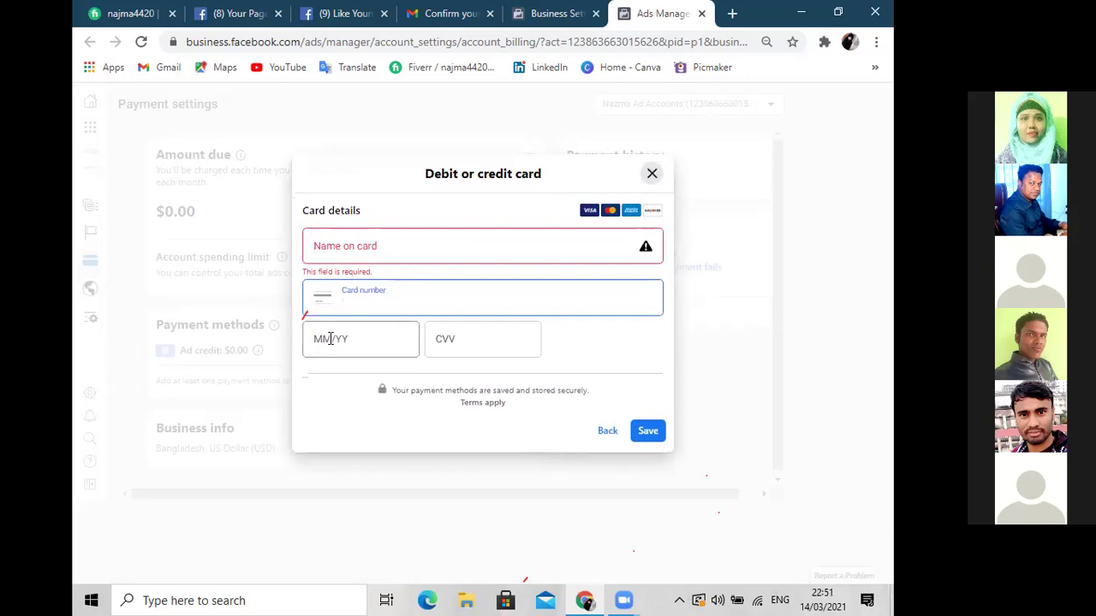
left_click(360, 330)
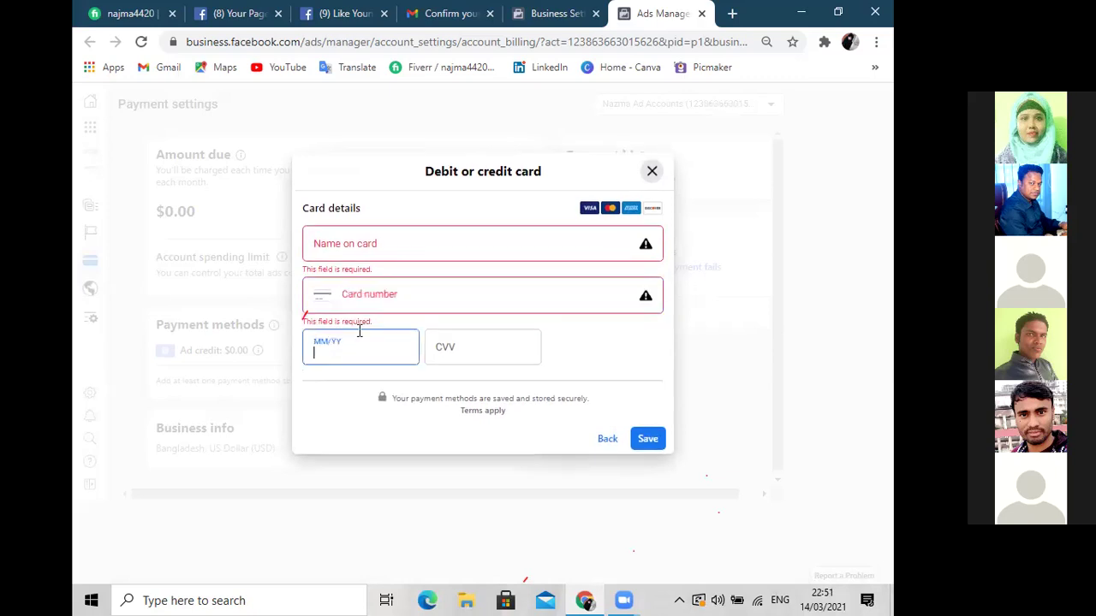
left_click(464, 343)
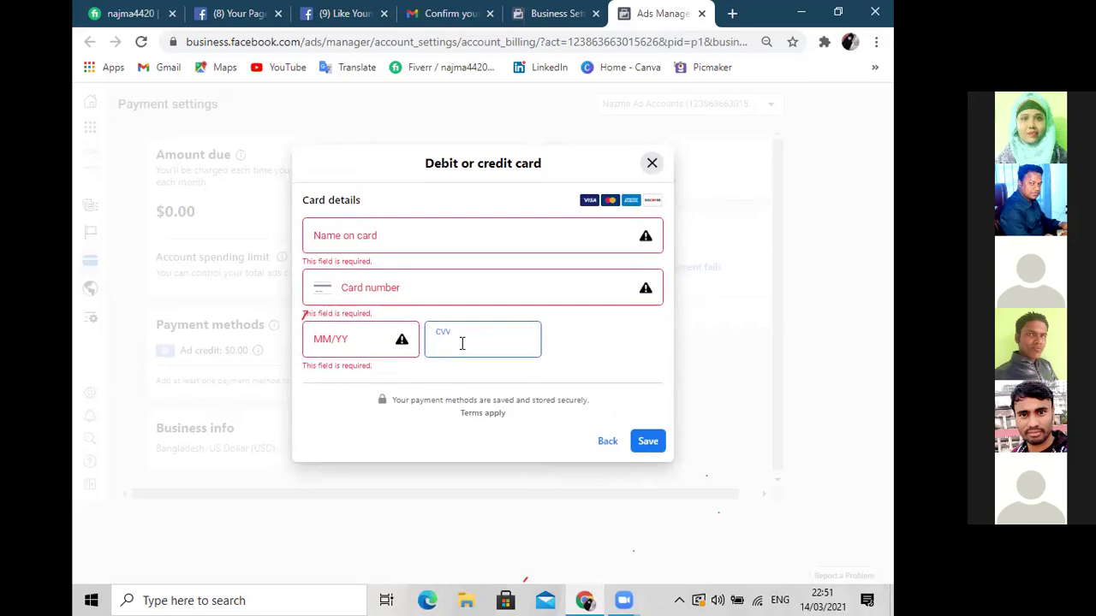
left_click(652, 163)
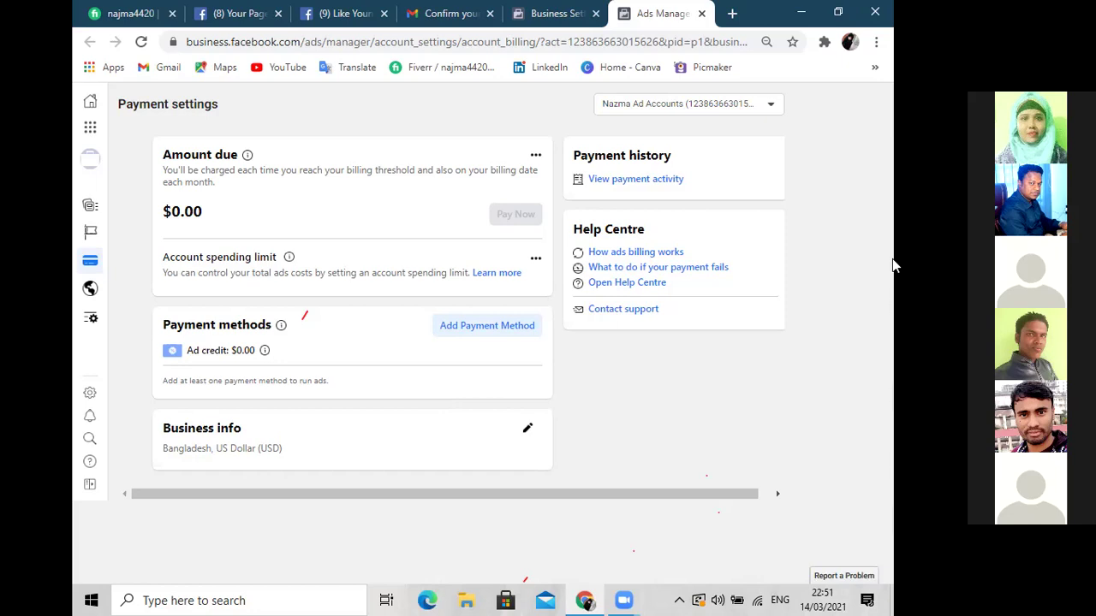
Close the Ads Manager tab and browse People, Pages, then Ad accounts in Business Settings
mouse_move(77, 214)
left_click(701, 13)
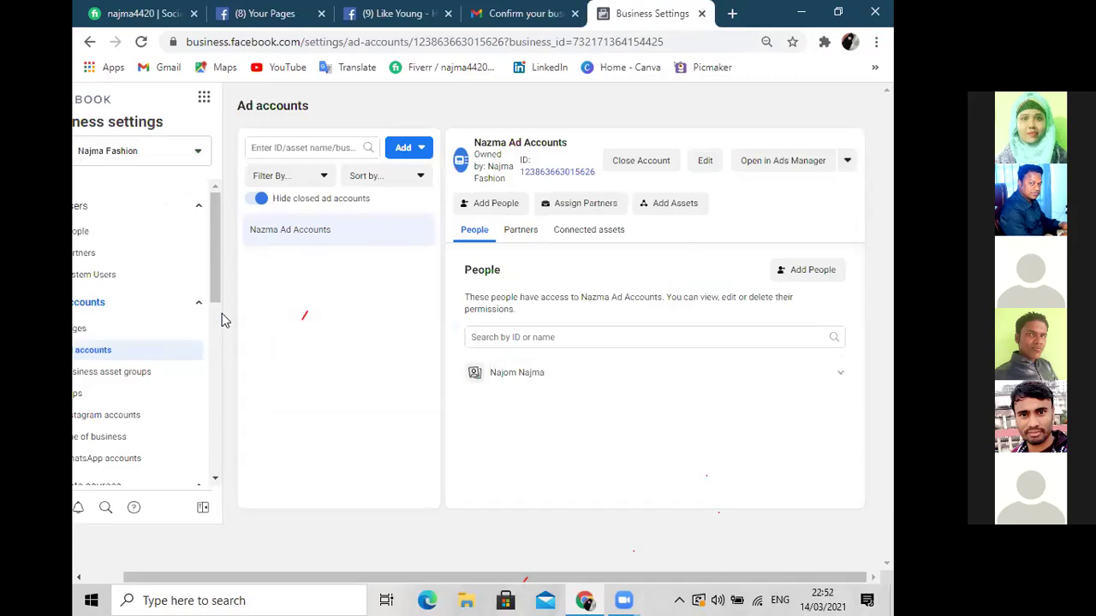
left_click_drag(179, 576, 96, 589)
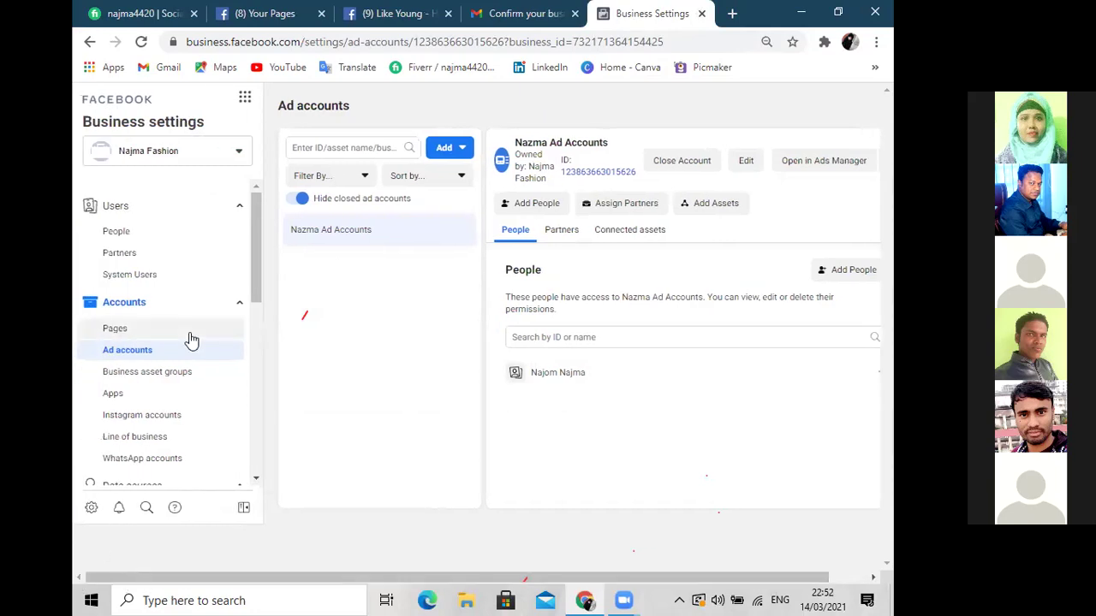
left_click(120, 231)
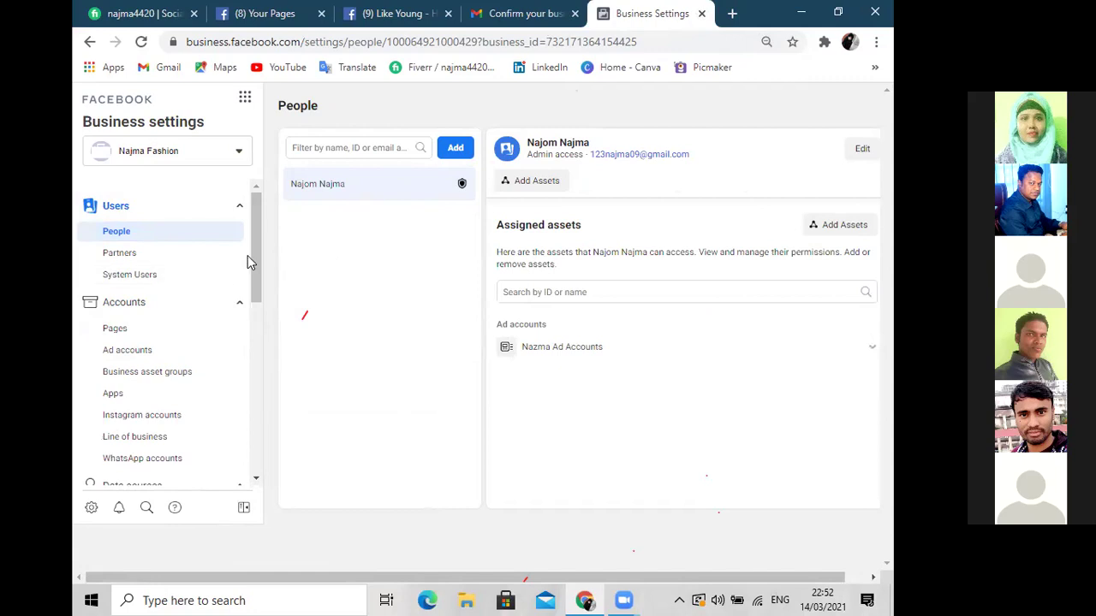
left_click(119, 333)
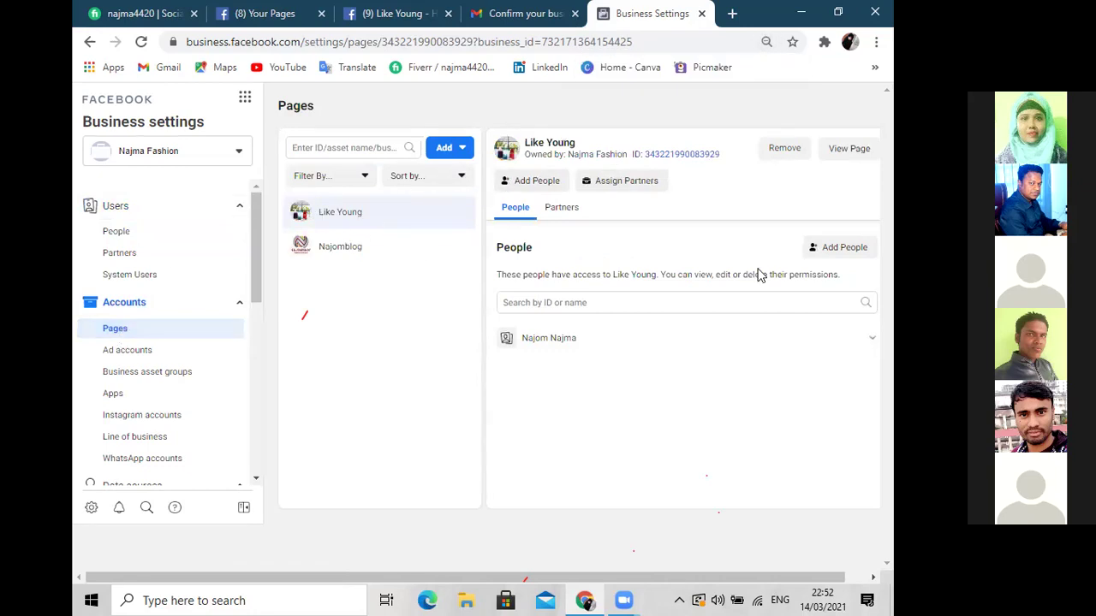
left_click(137, 349)
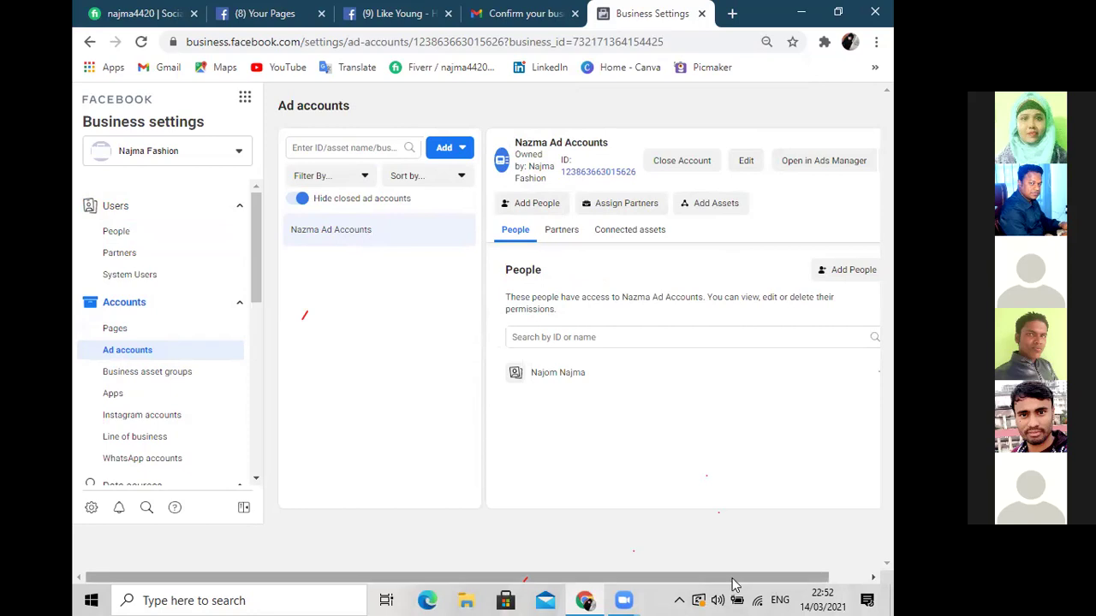
left_click_drag(735, 583, 820, 589)
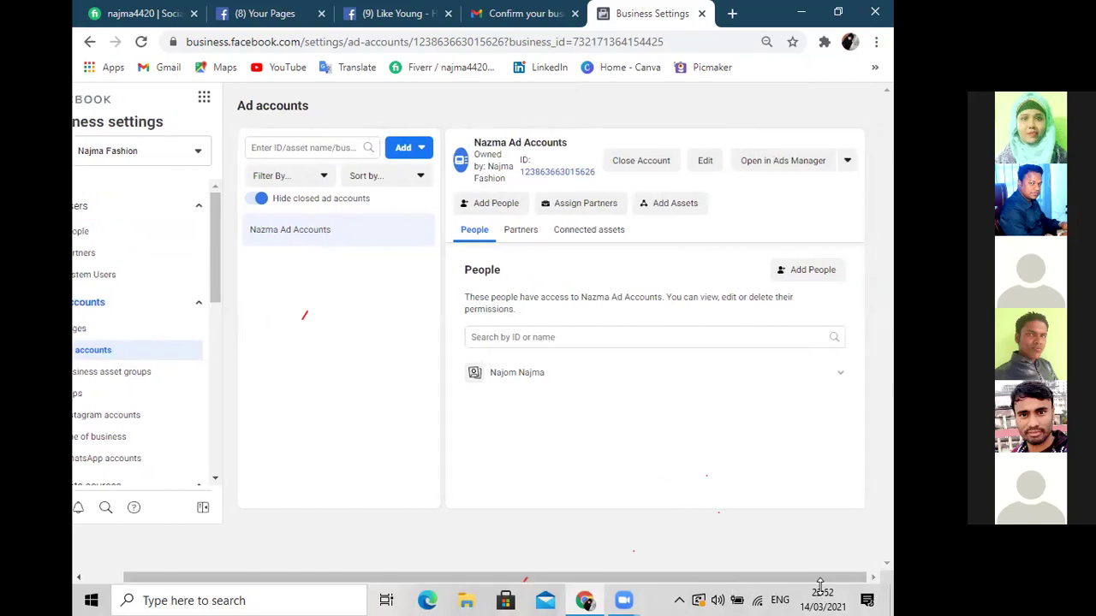
Reopen Nazma Ad Accounts' payment methods, then head to Business settings from the Business tools menu
left_click(848, 163)
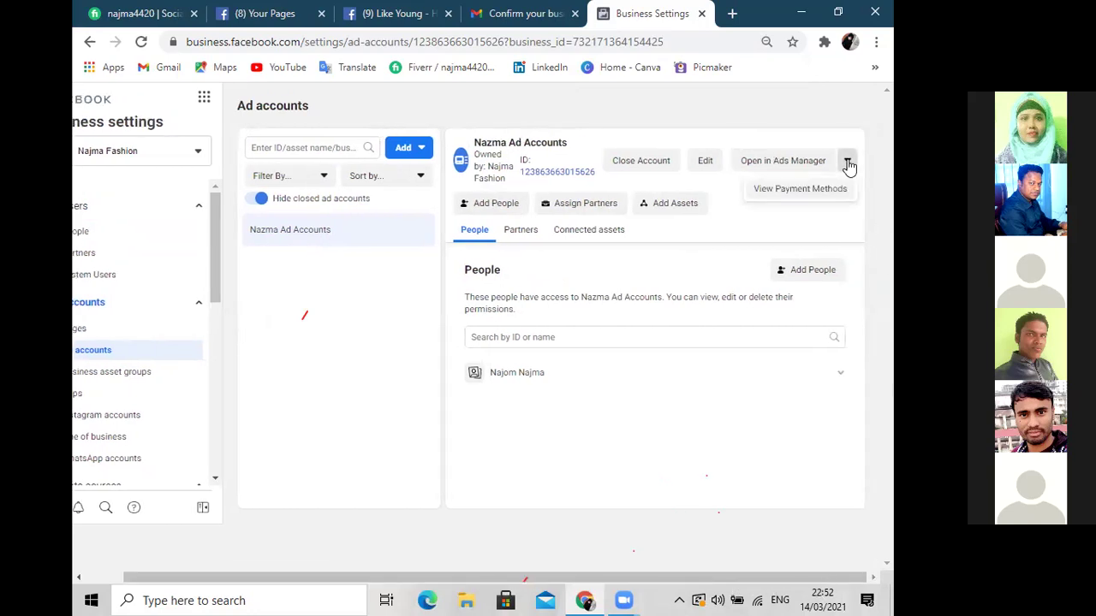
left_click(790, 190)
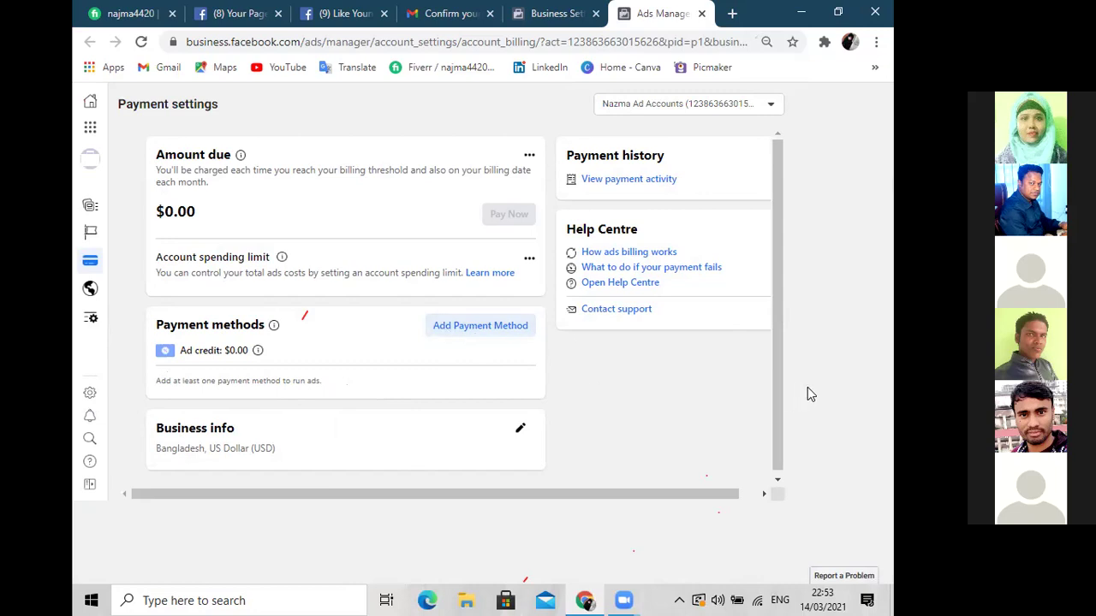
left_click(674, 46)
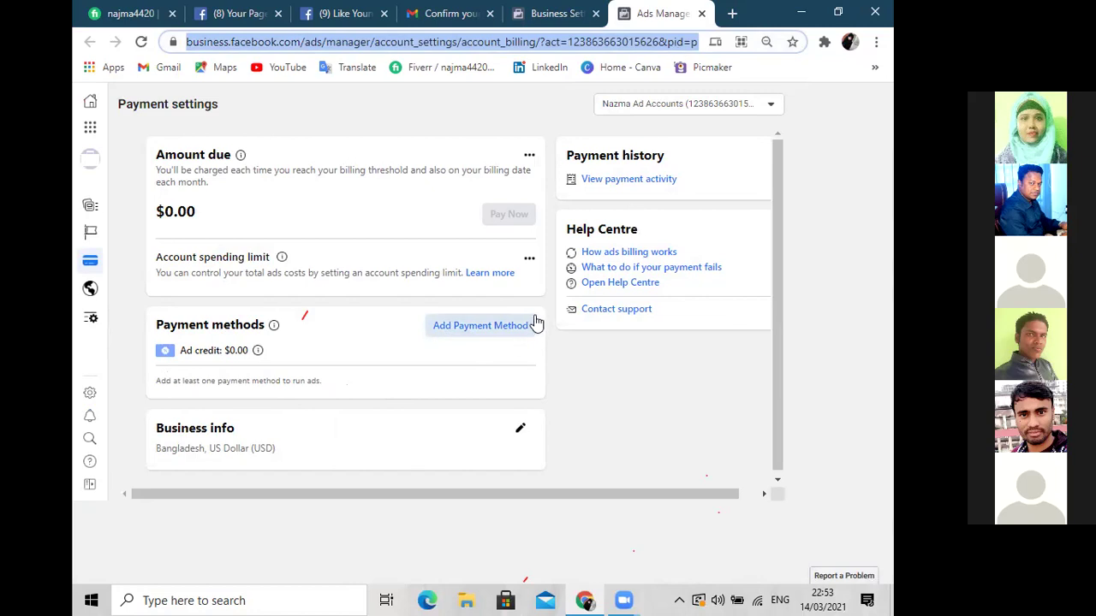
left_click(90, 127)
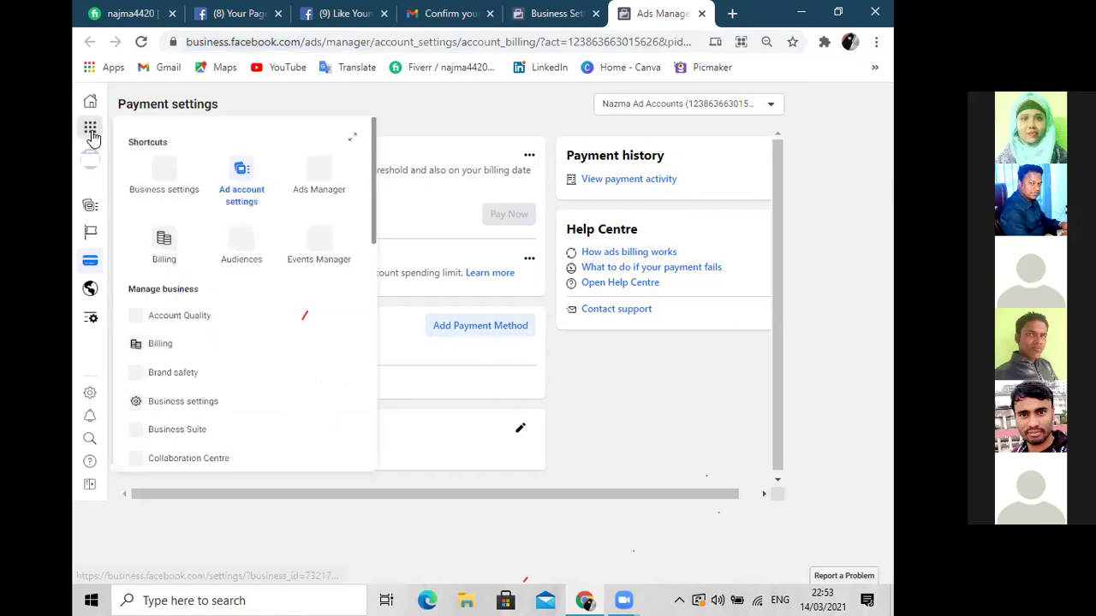
left_click(226, 184)
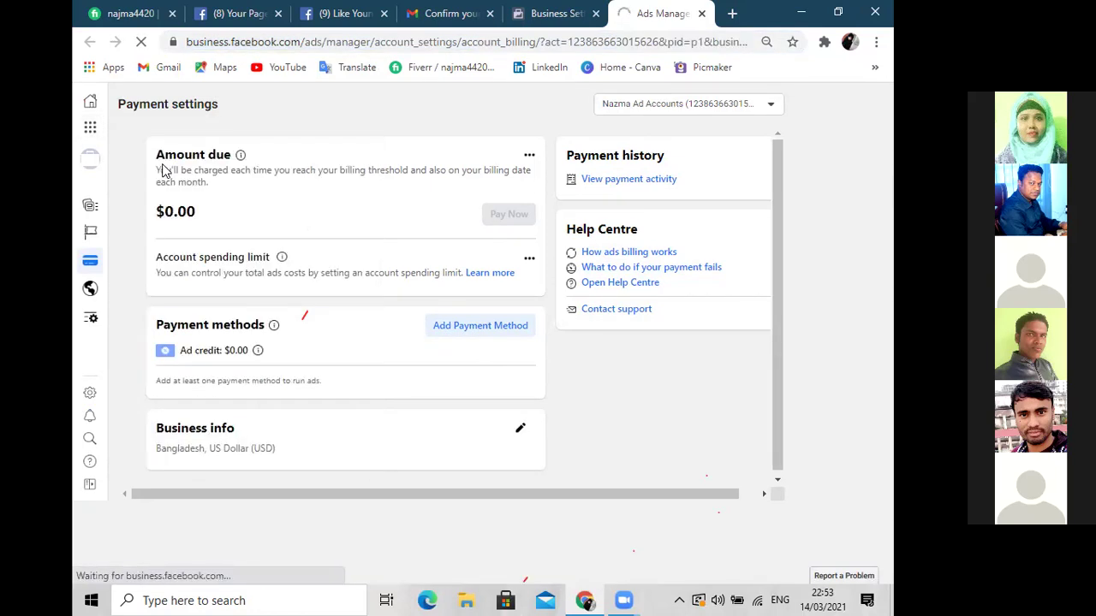